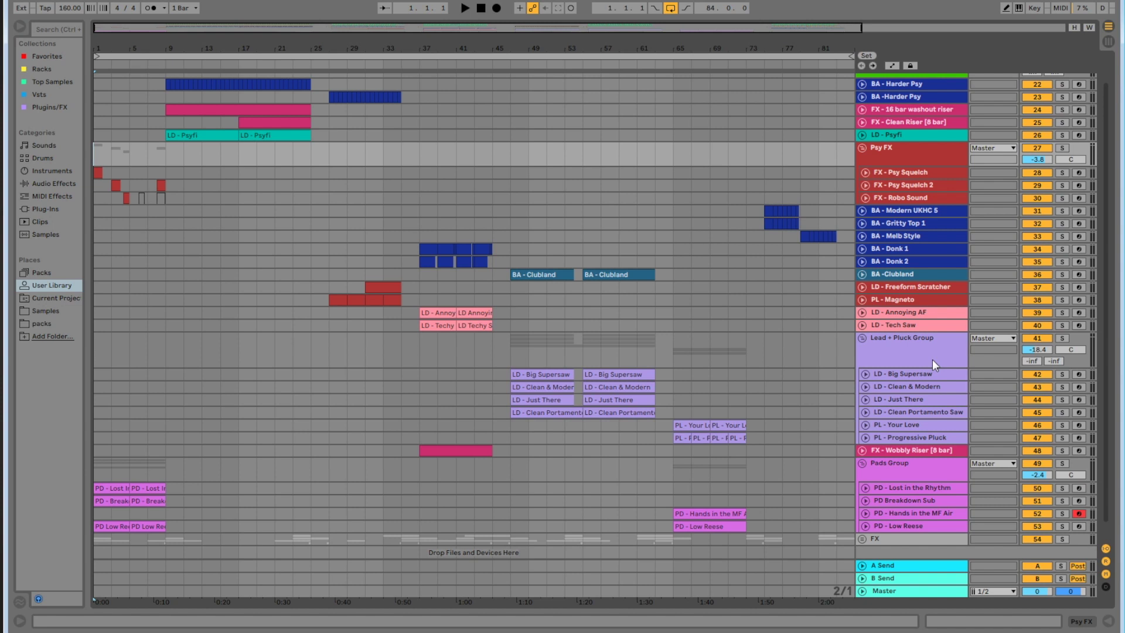
Play the song from the start to preview it
click(465, 8)
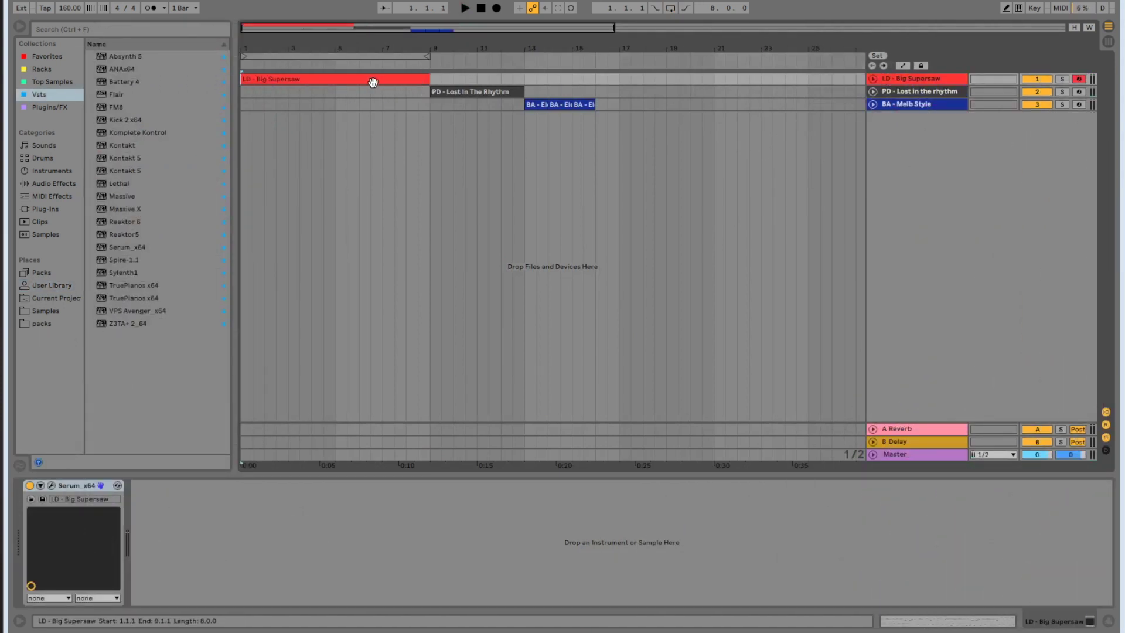
Audition the set from the start, from bar 9 (Melb Style bass) and from bar 13 (lead), then stop
click(465, 9)
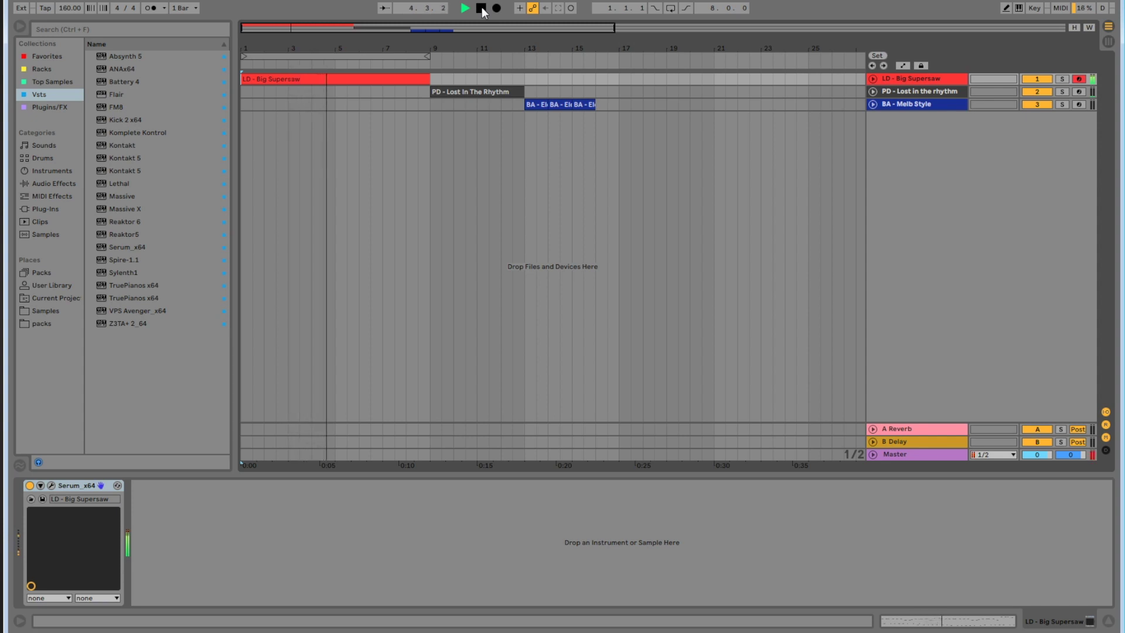
click(431, 104)
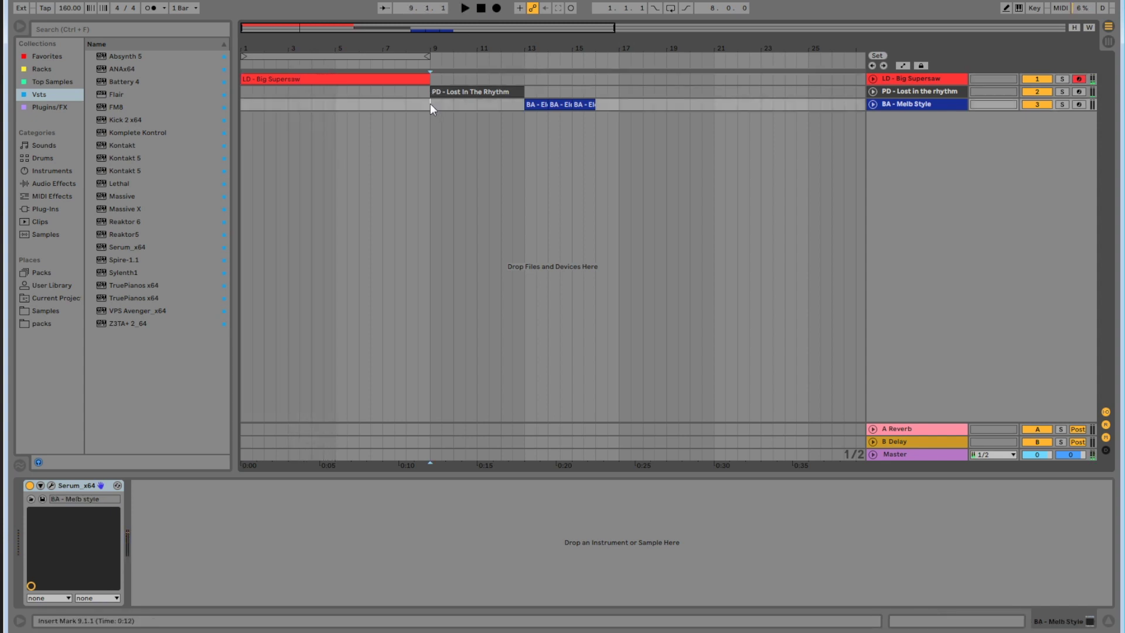
click(465, 9)
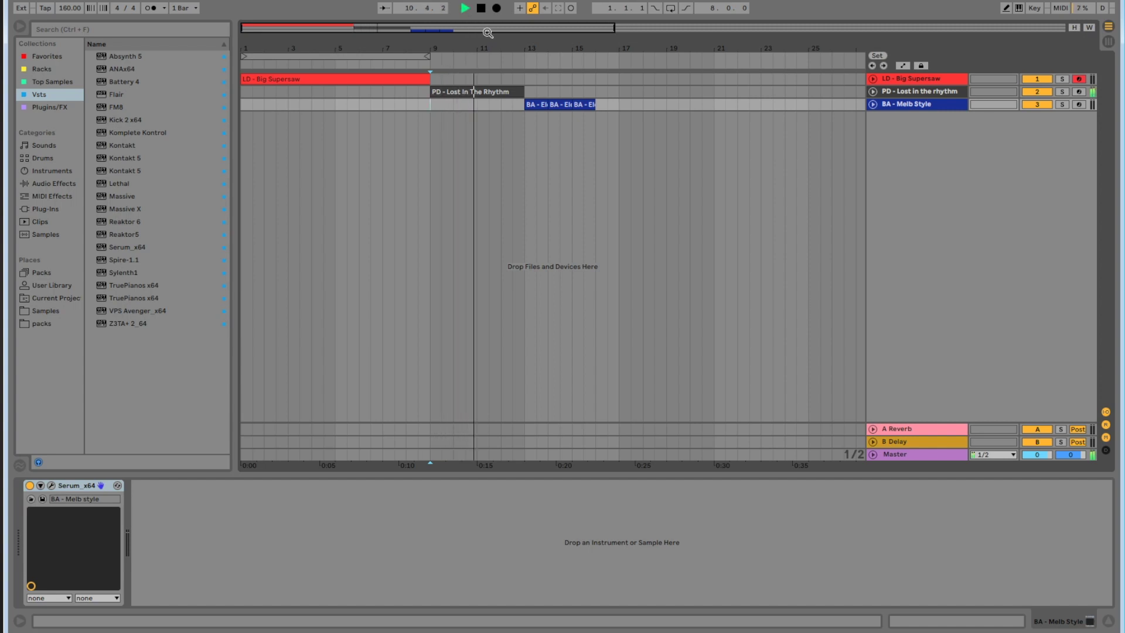
click(526, 78)
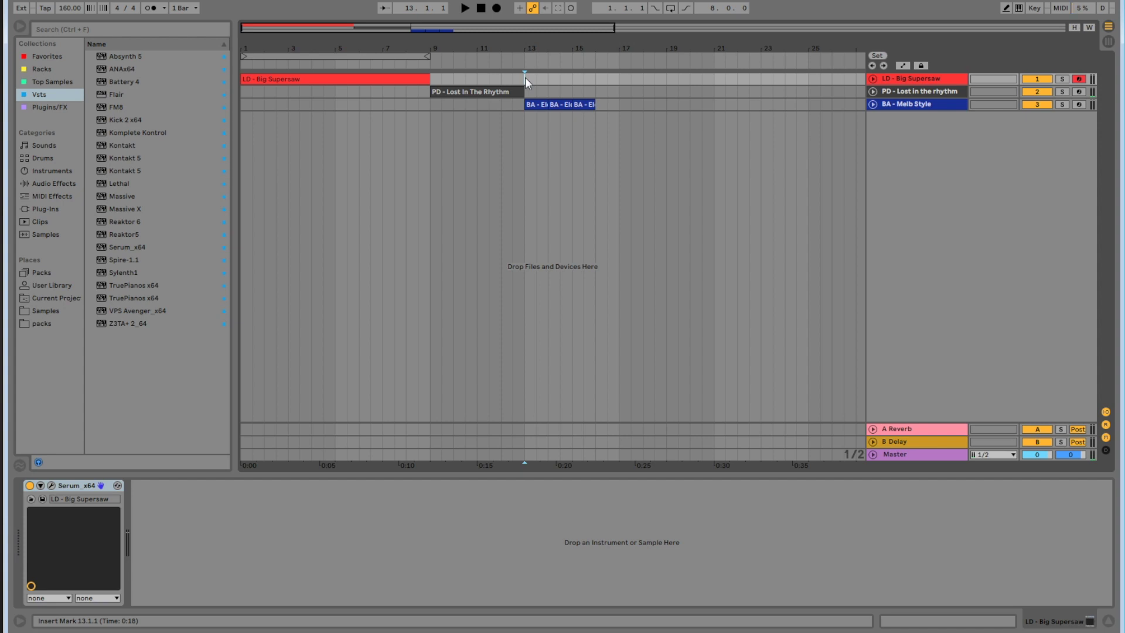
click(466, 9)
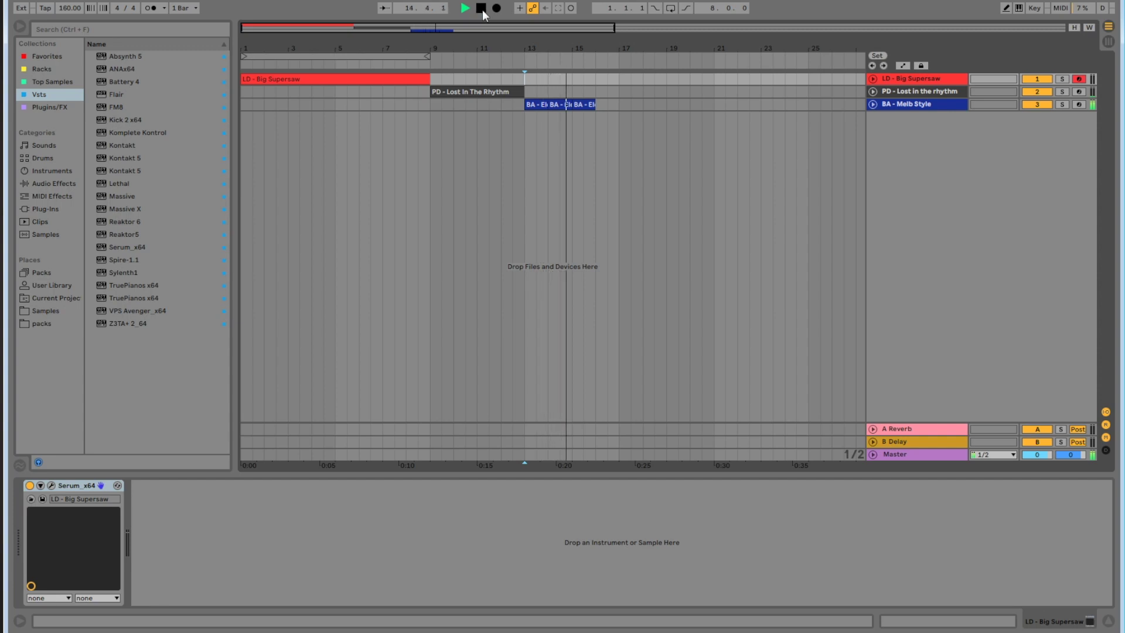
click(479, 9)
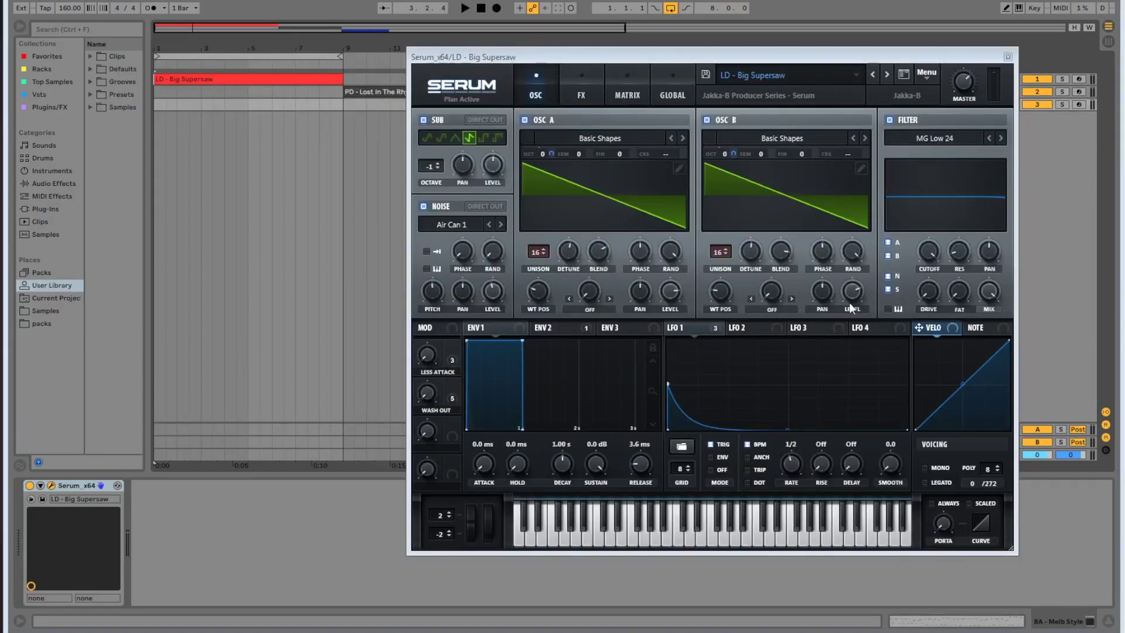
Preview the lead, then load Serum's Init Preset and switch on oscillator B
click(466, 10)
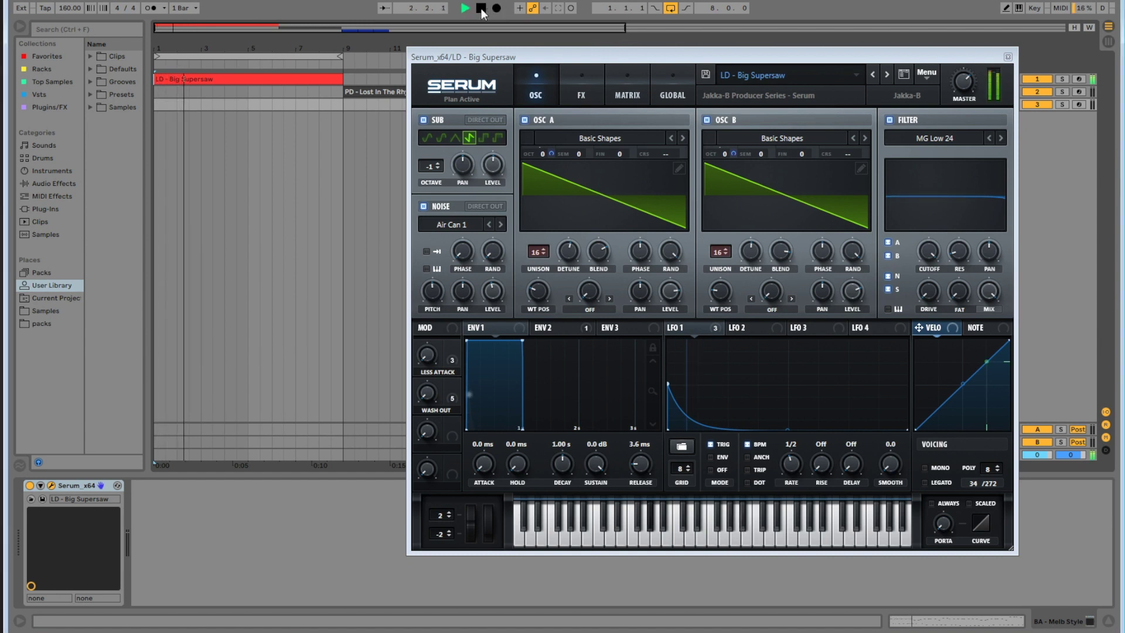
click(481, 9)
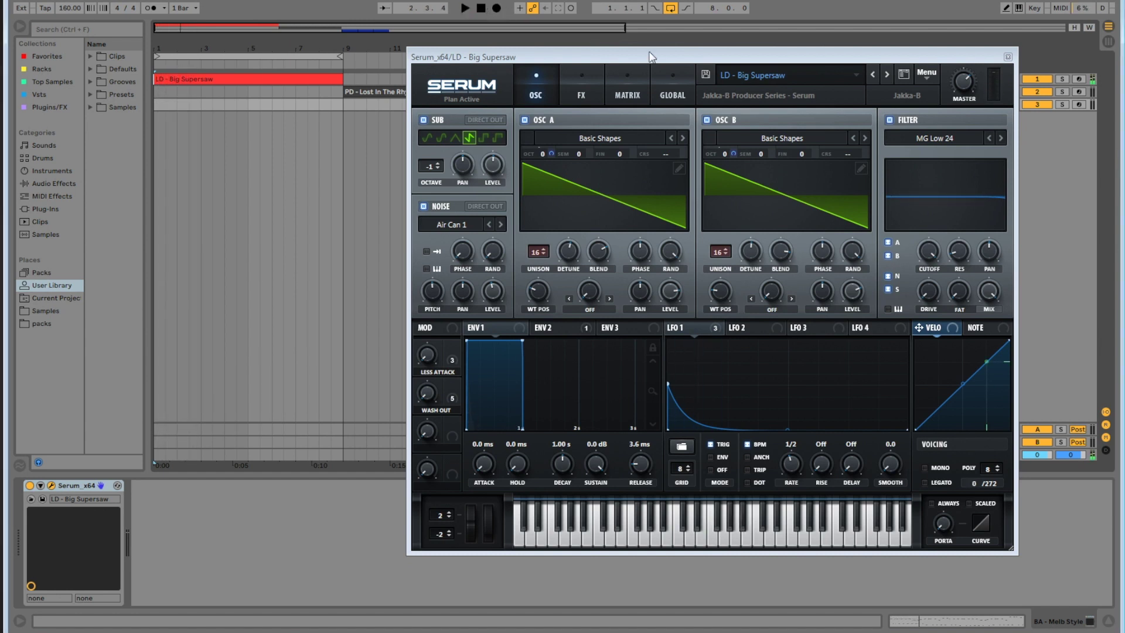
click(927, 73)
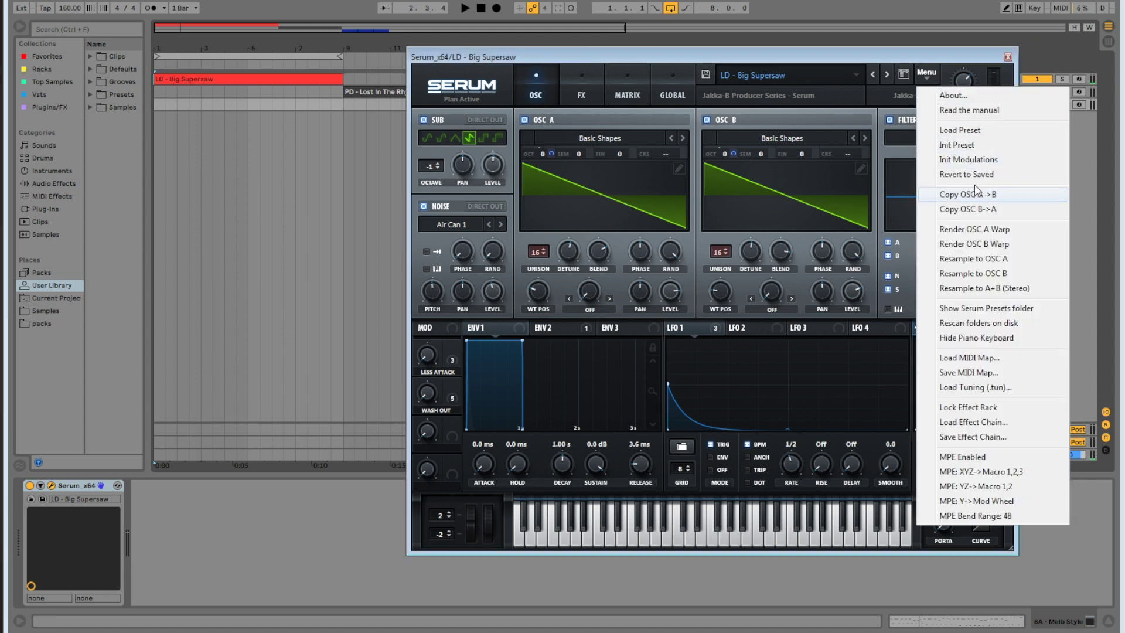
click(957, 145)
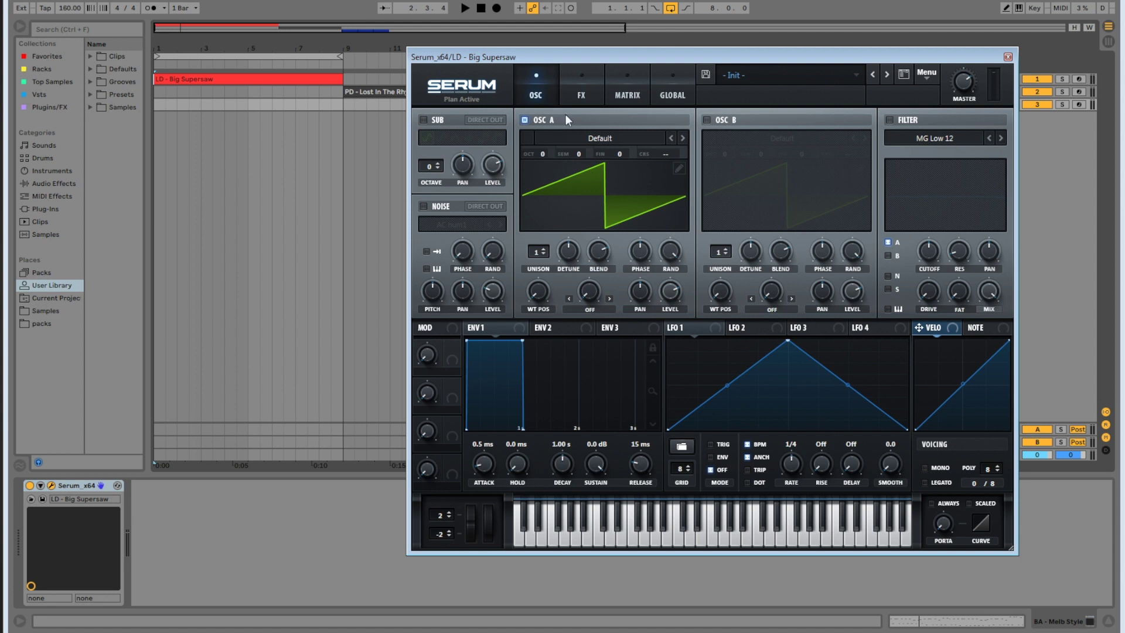
click(707, 121)
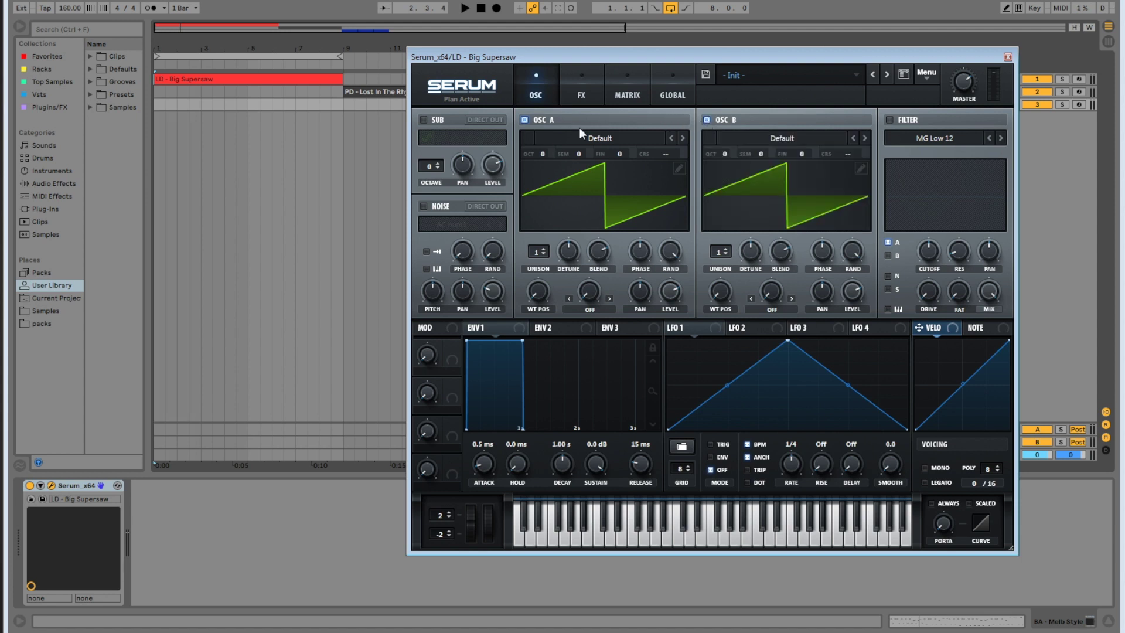
click(574, 138)
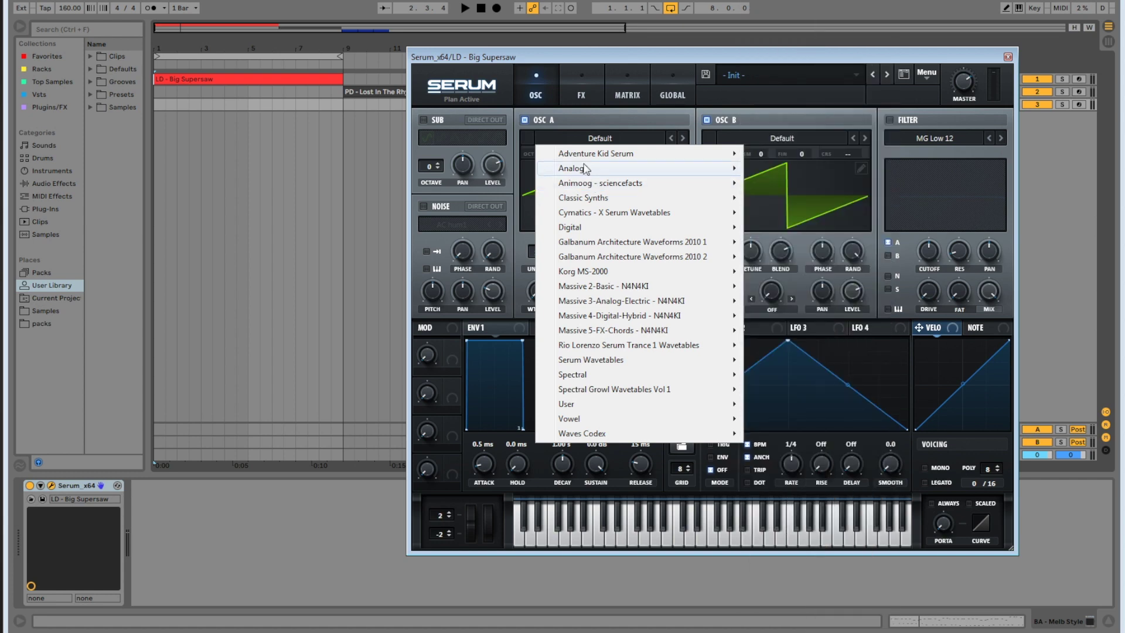
Load Basic Shapes into oscillators A and B and morph both wavetables to saw
mouse_move(582, 169)
click(783, 234)
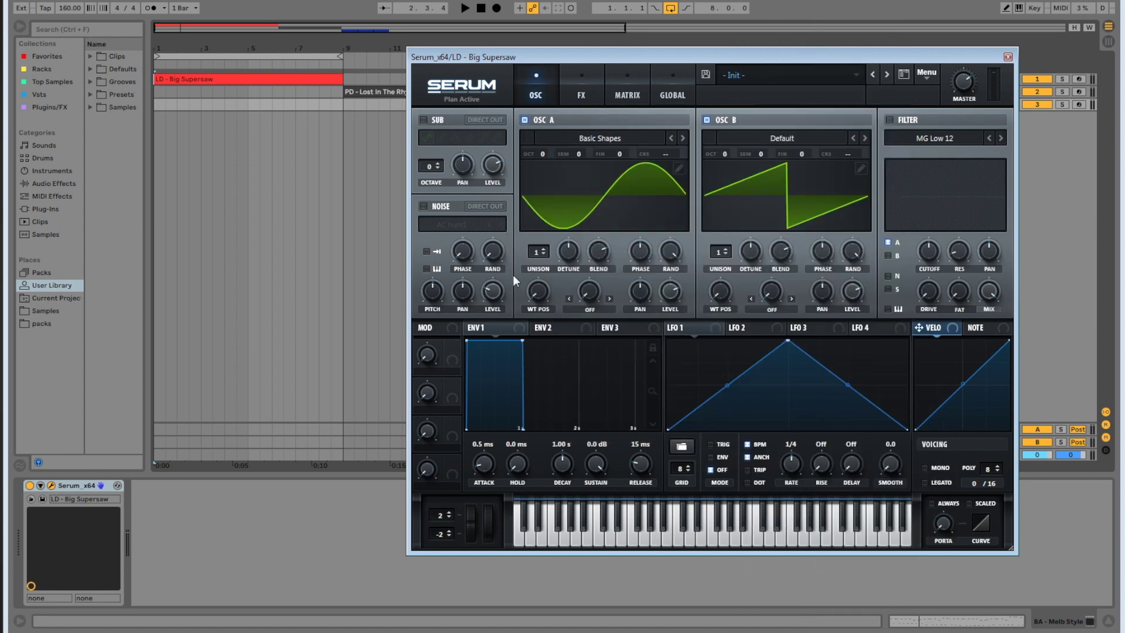
drag(536, 297, 534, 270)
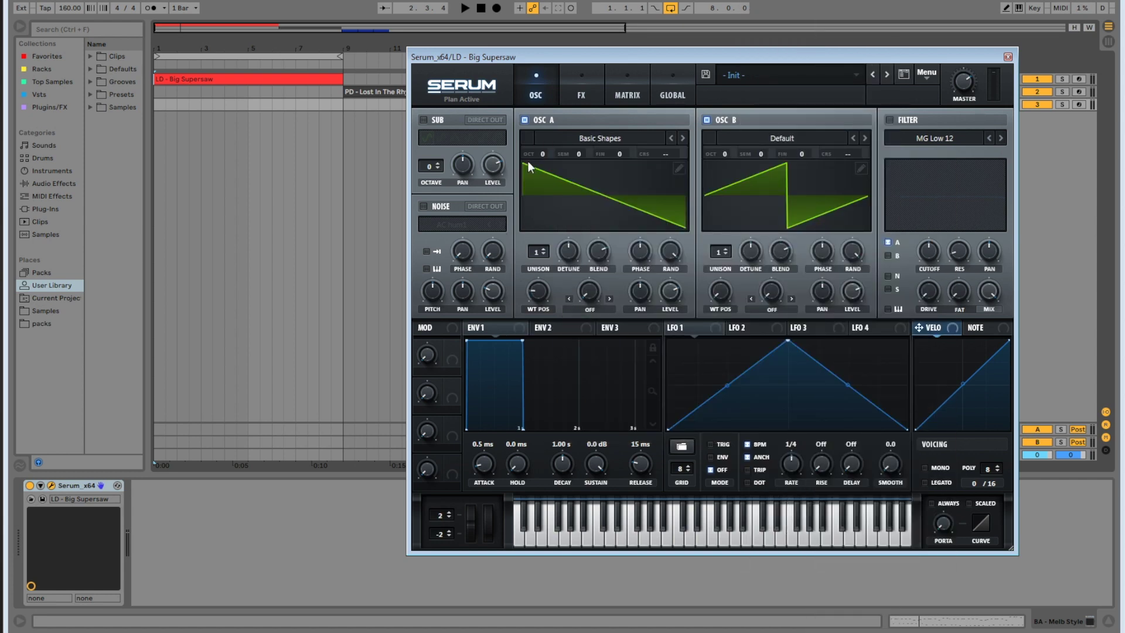
click(753, 136)
mouse_move(792, 228)
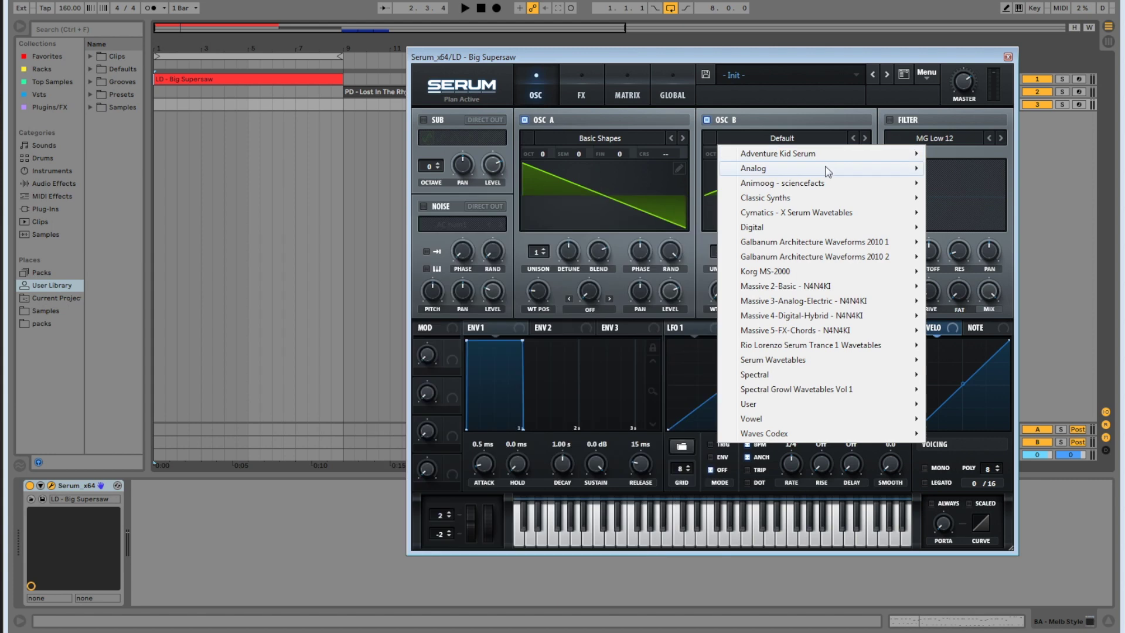
mouse_move(827, 169)
click(585, 226)
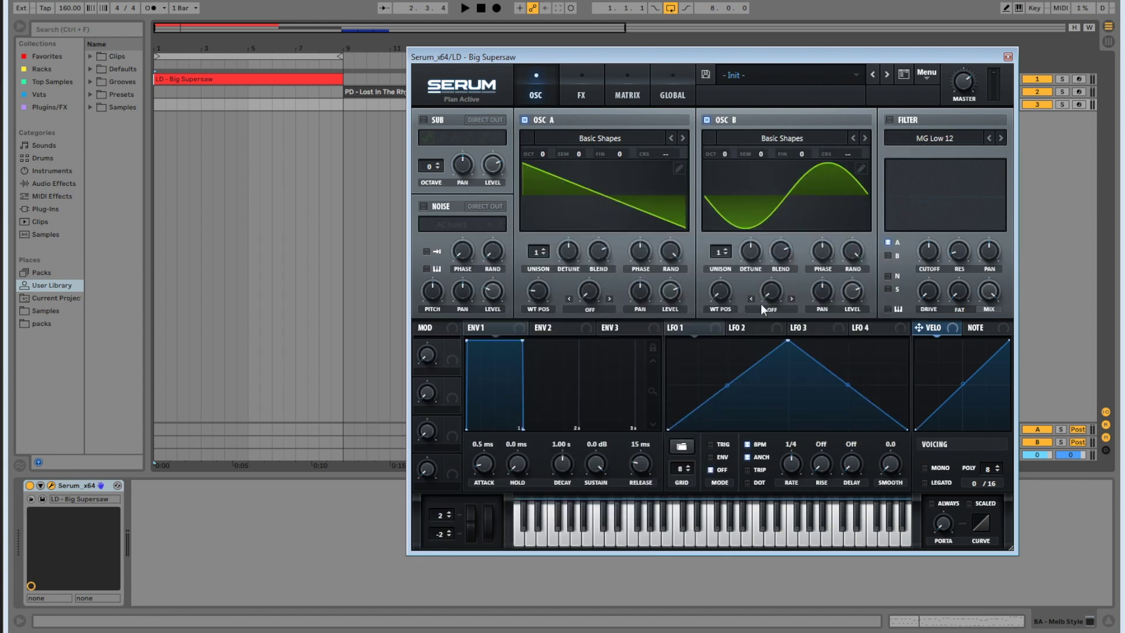
drag(720, 297, 713, 264)
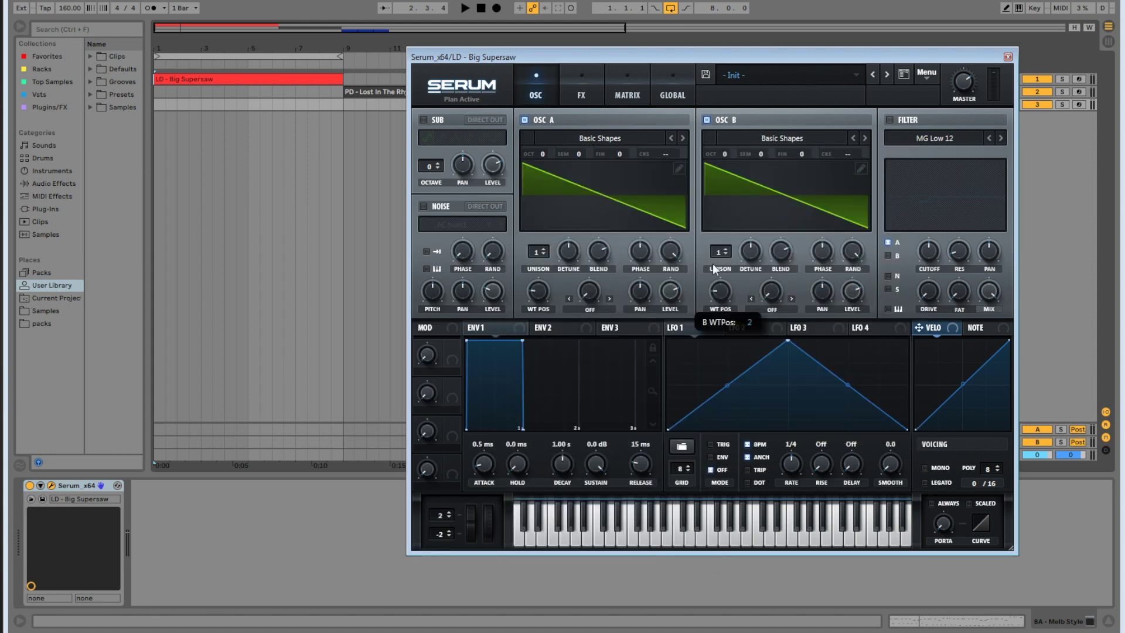
click(464, 8)
click(482, 9)
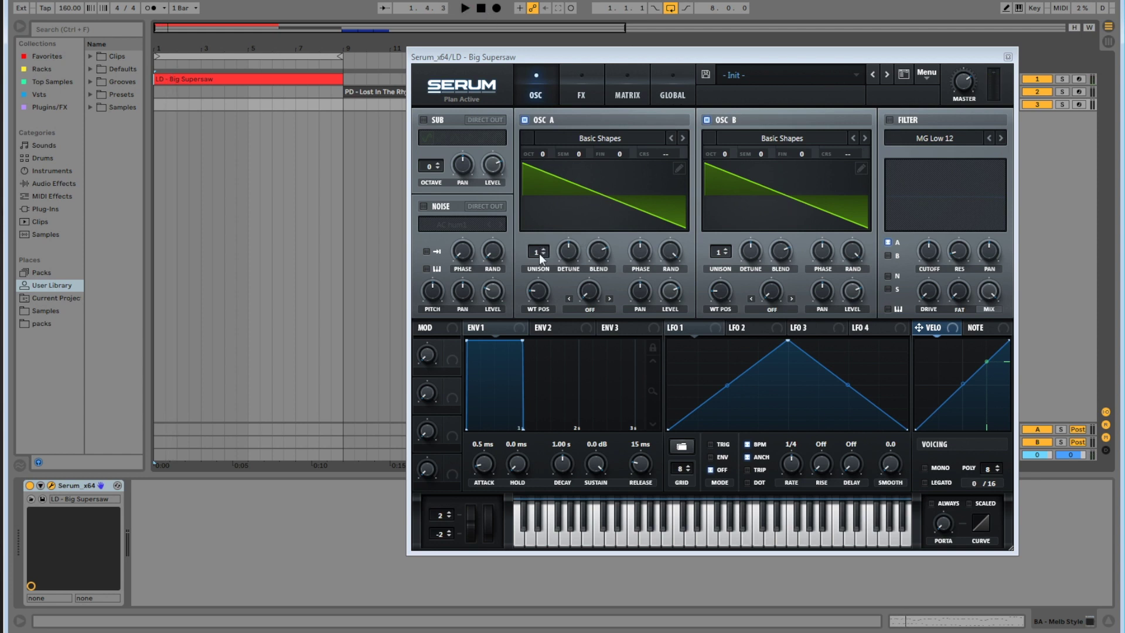
Give both oscillators 16 unison voices, detuned 0.34 on A and 0.29 on B
drag(539, 253, 522, 57)
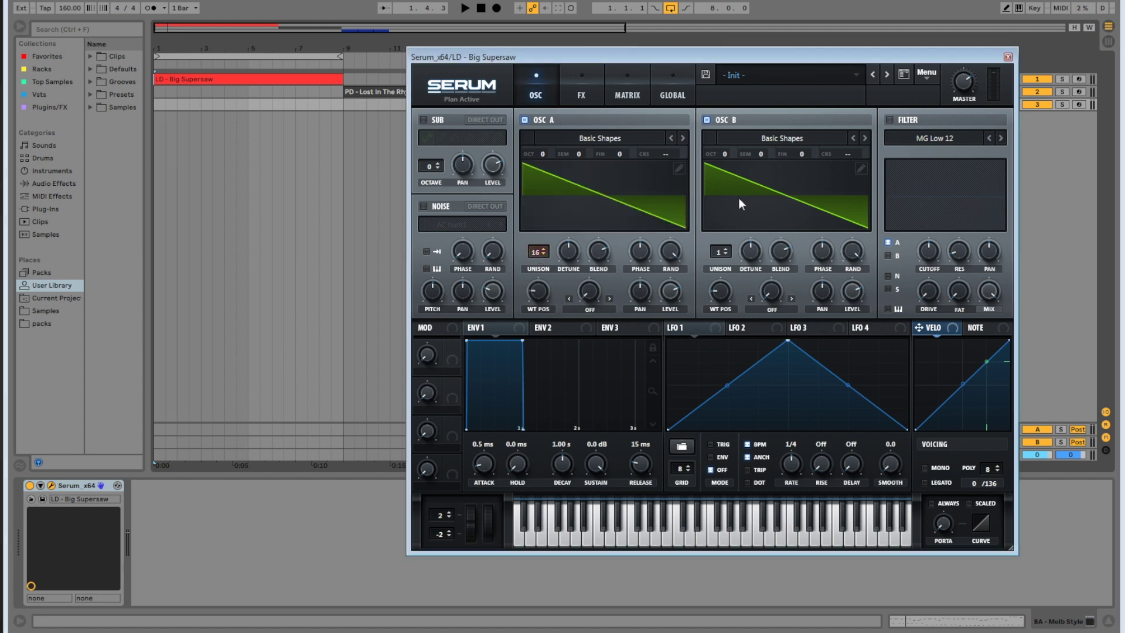
drag(721, 252, 721, 118)
drag(568, 256, 568, 248)
drag(752, 253, 757, 248)
click(483, 15)
key(space)
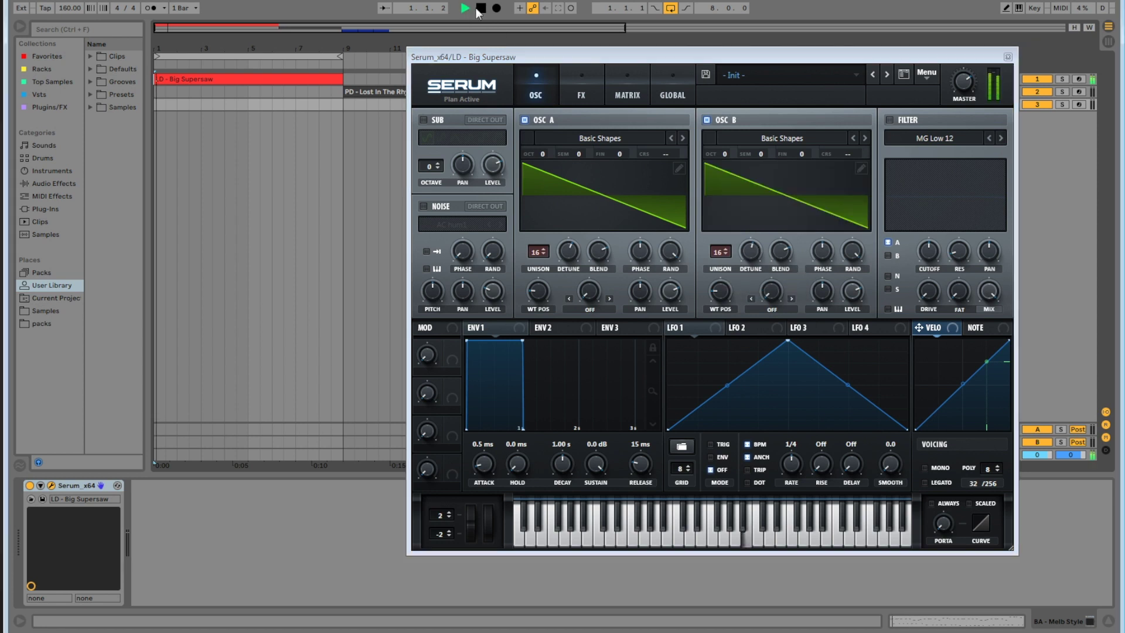
click(481, 9)
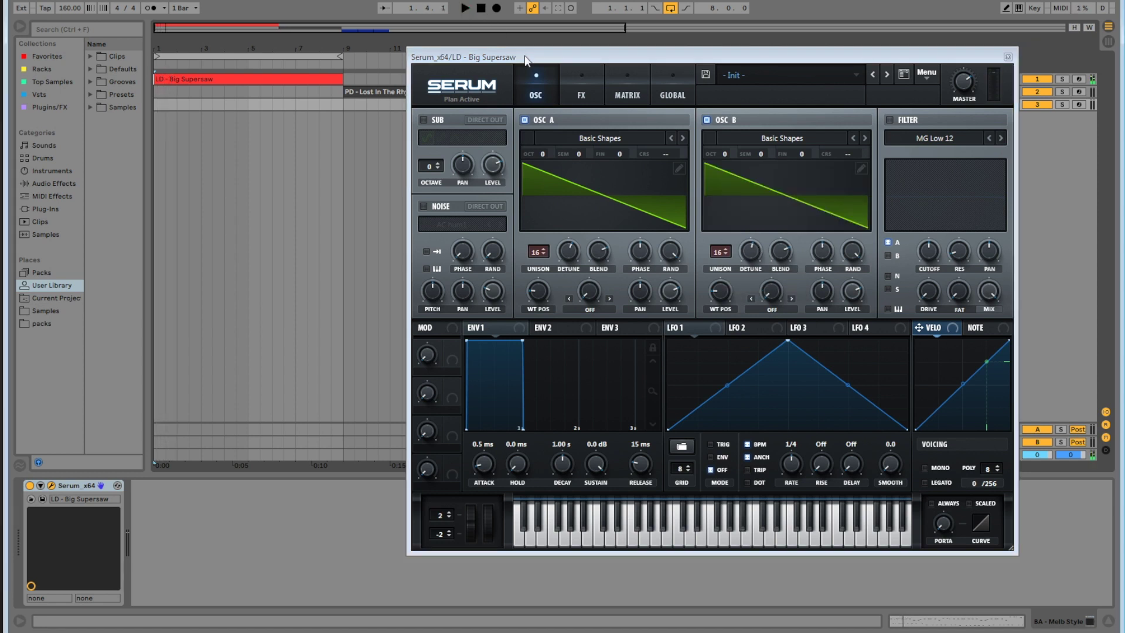
mouse_move(581, 55)
mouse_down()
mouse_move(543, 48)
mouse_move(561, 63)
mouse_up()
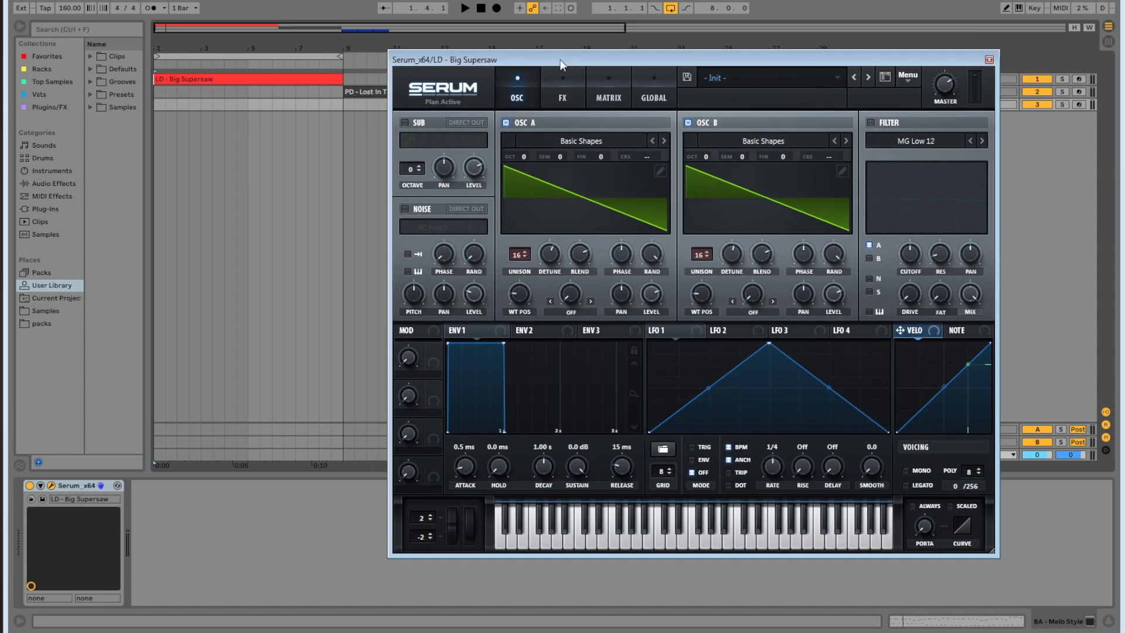
Enable the sub oscillator as a saw one octave down
click(405, 122)
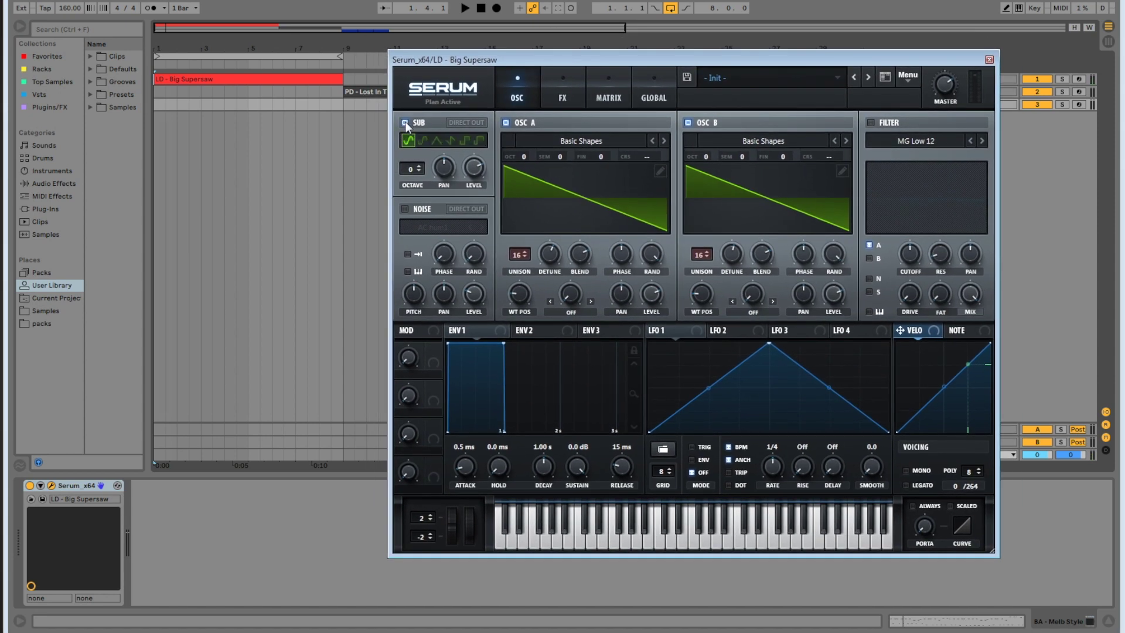
click(451, 141)
click(420, 170)
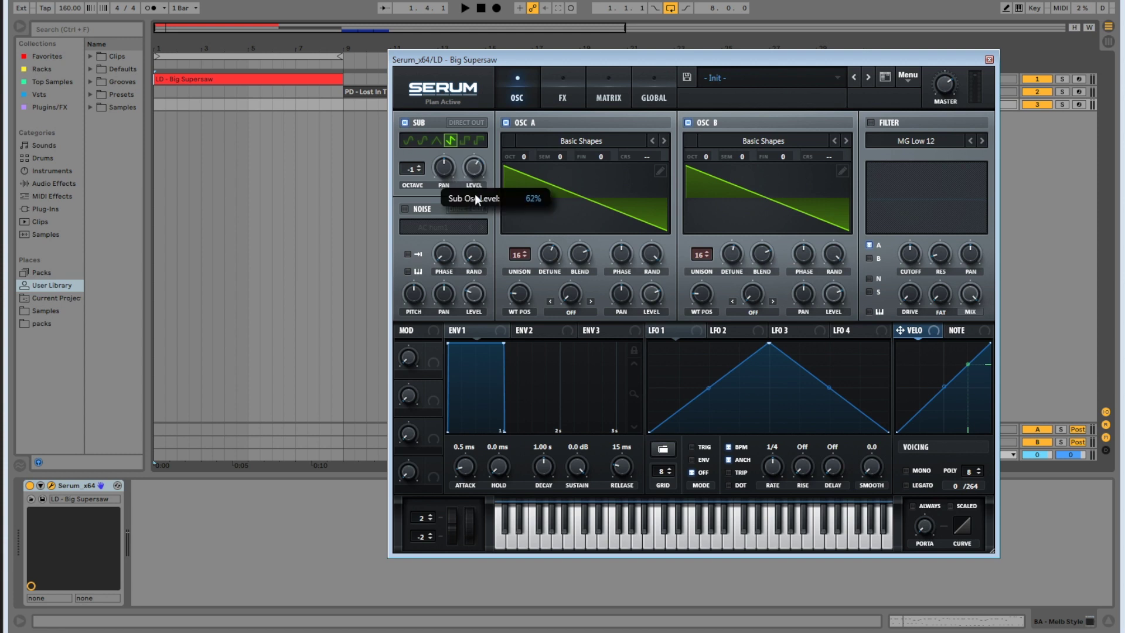
key(space)
key(space)
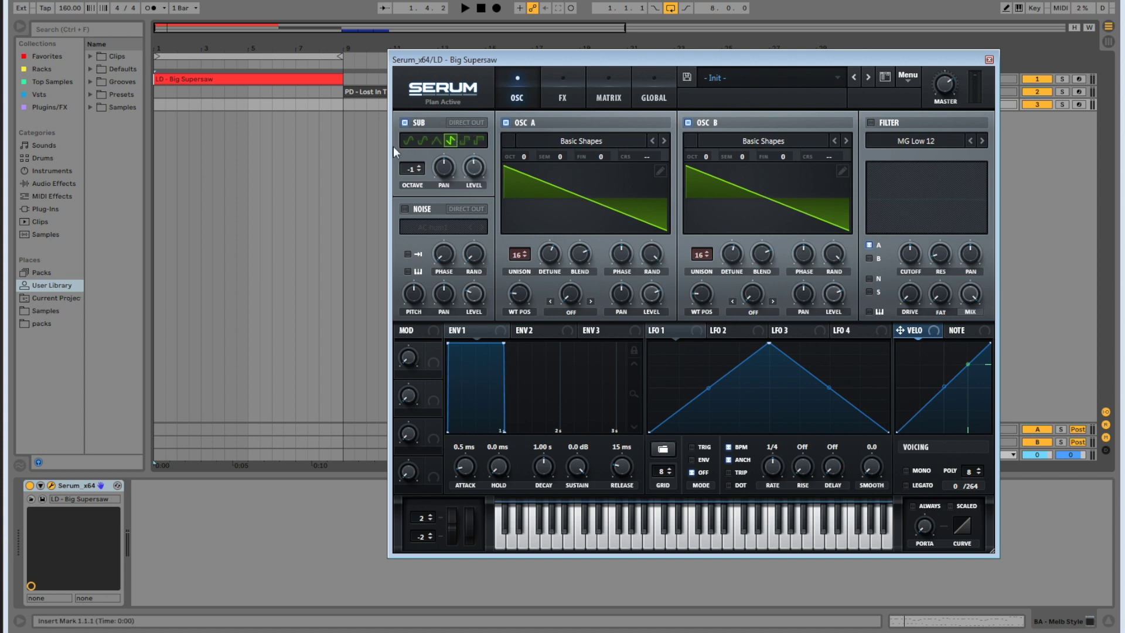
Add an Air Can 1 noise layer at 49% level and enable the filter
click(404, 209)
click(444, 231)
mouse_move(488, 302)
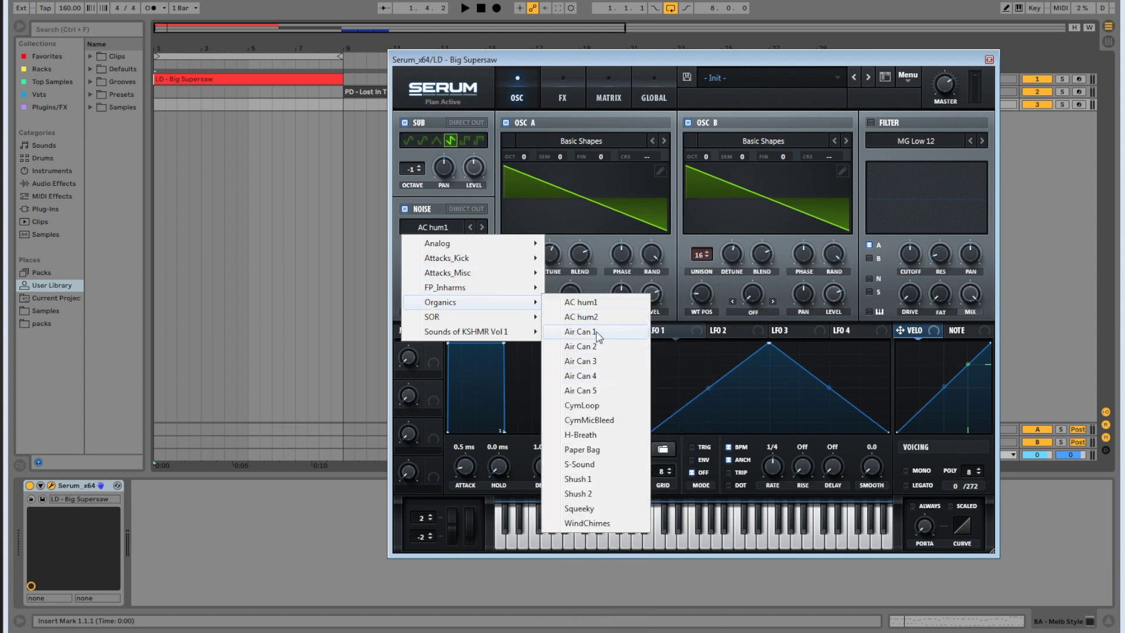
click(598, 331)
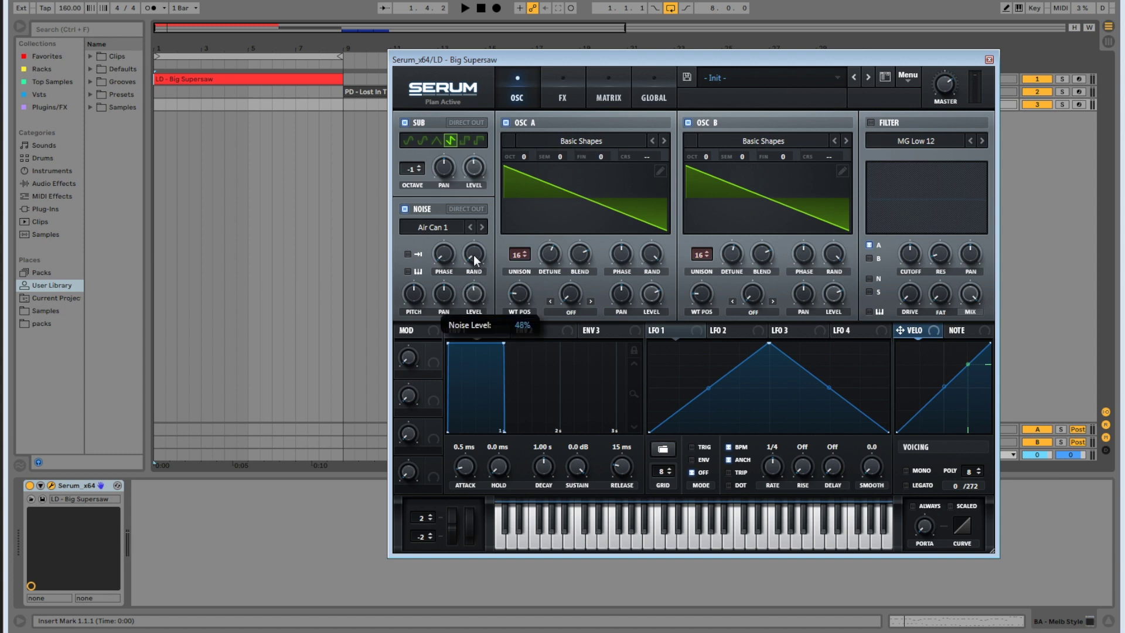
drag(475, 256, 476, 259)
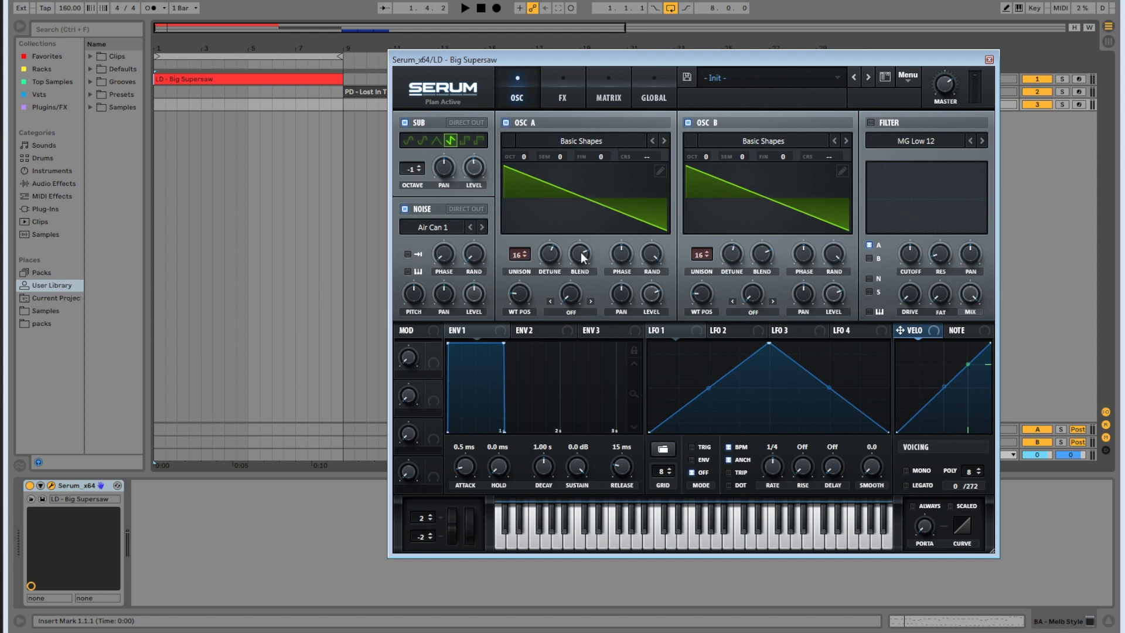
click(652, 257)
click(871, 123)
Set the filter to MG Low 24 with its cutoff fully open at 22050 Hz
click(980, 141)
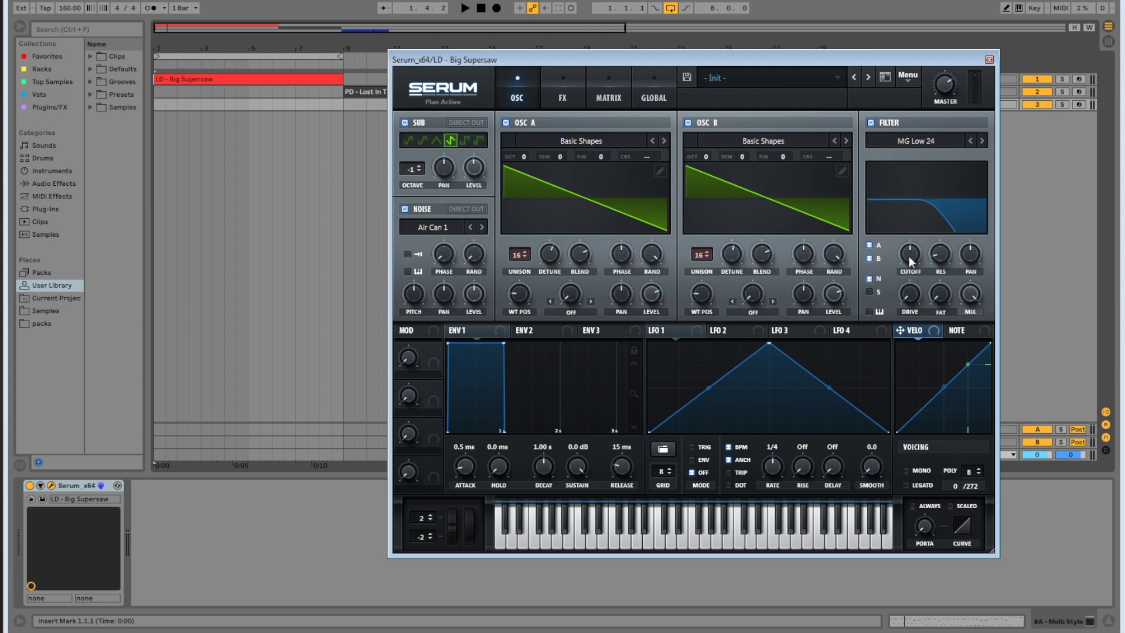
drag(909, 255, 909, 227)
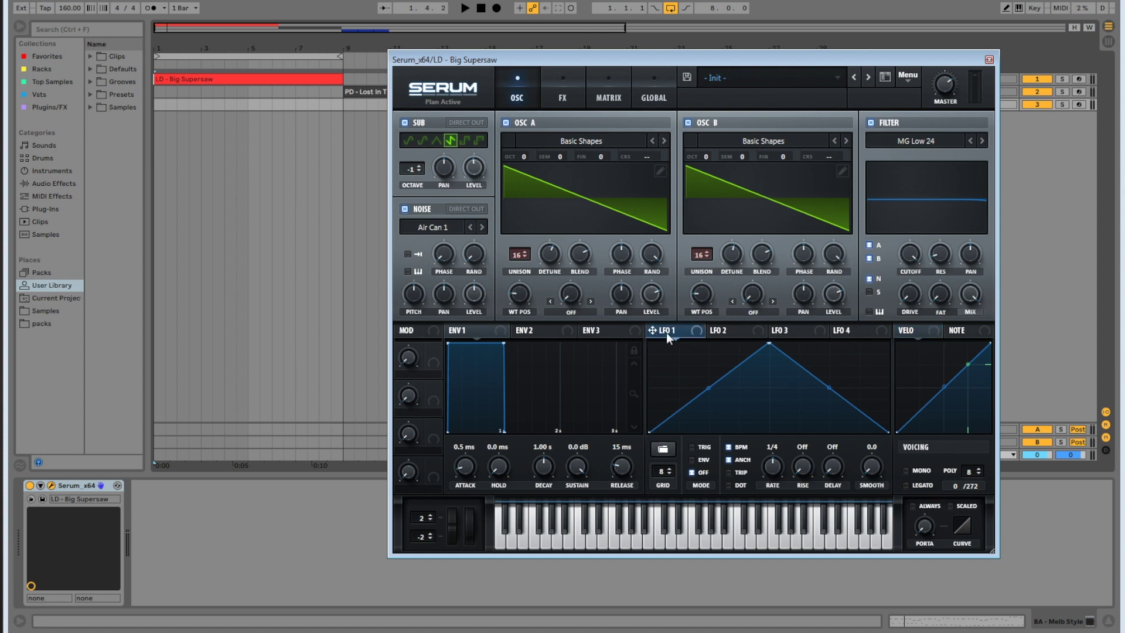
Shape LFO 1 into an exponential decay and route it to both oscillators' octave
drag(769, 344, 638, 388)
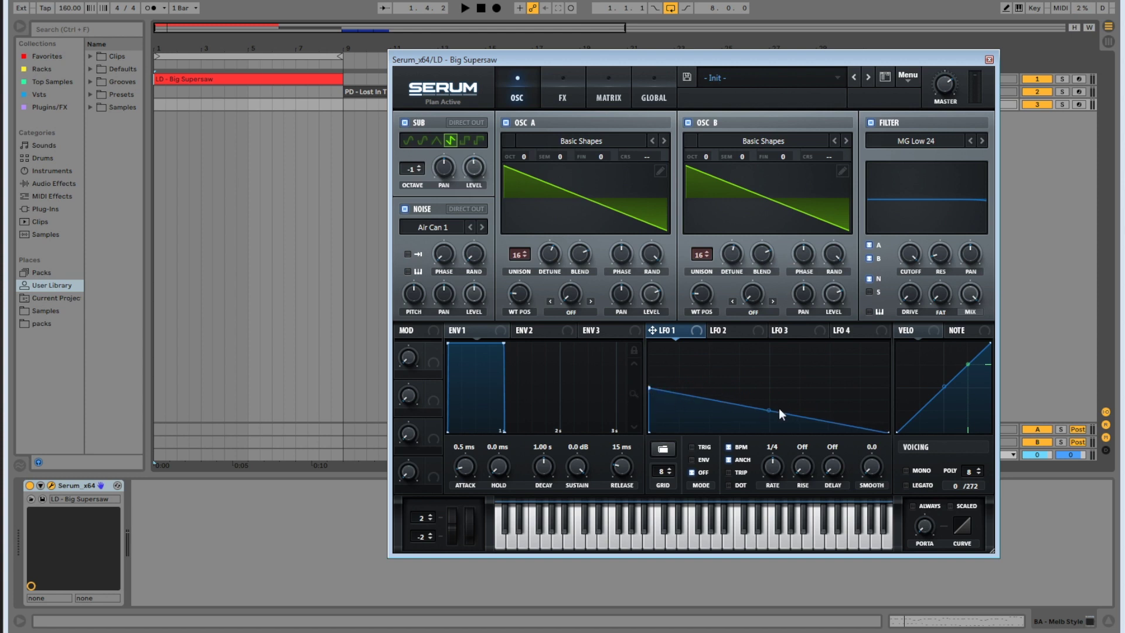
drag(772, 412, 742, 453)
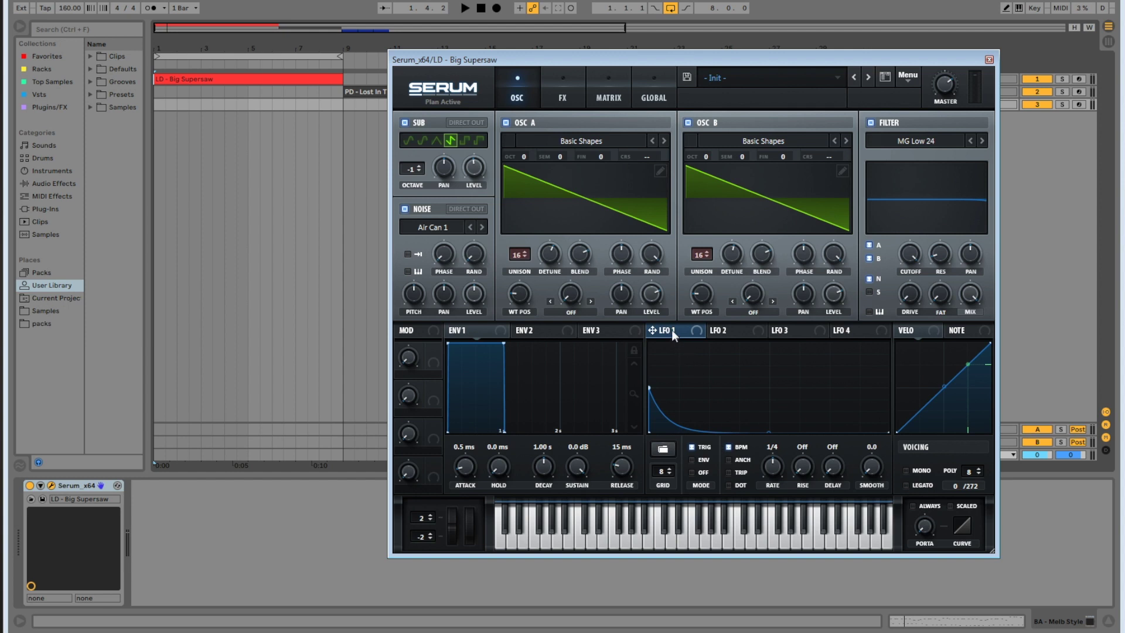
drag(655, 330, 522, 157)
drag(666, 320, 707, 157)
drag(533, 156, 538, 237)
drag(715, 156, 730, 246)
While playing, adjust the LFO 1 decay's start point and slow its rate to 1/2
click(465, 8)
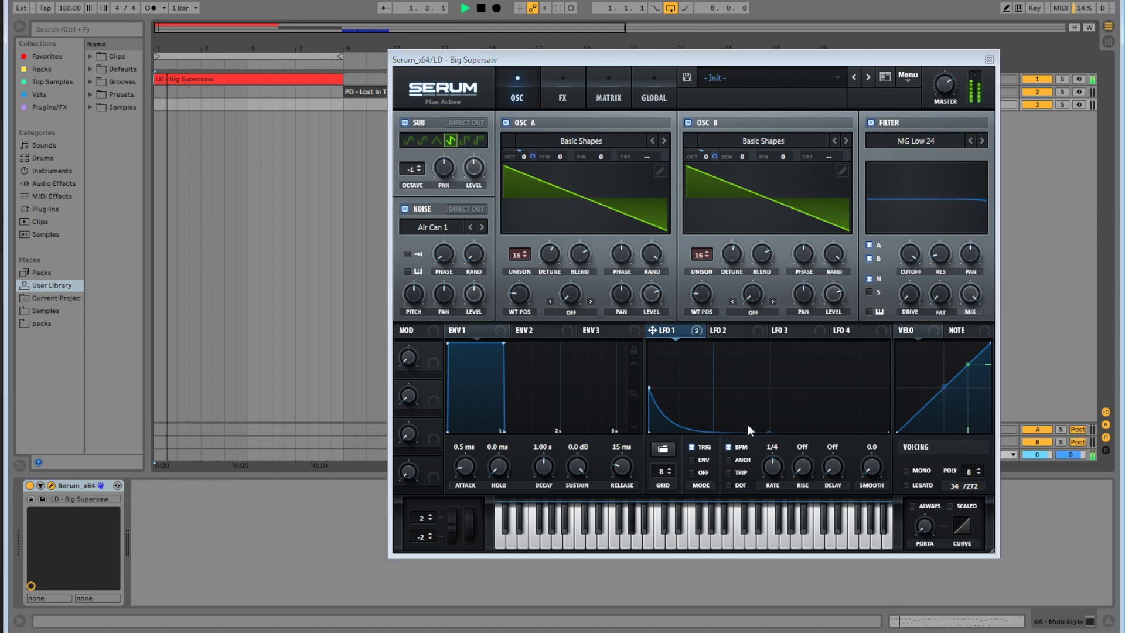
drag(650, 388, 642, 350)
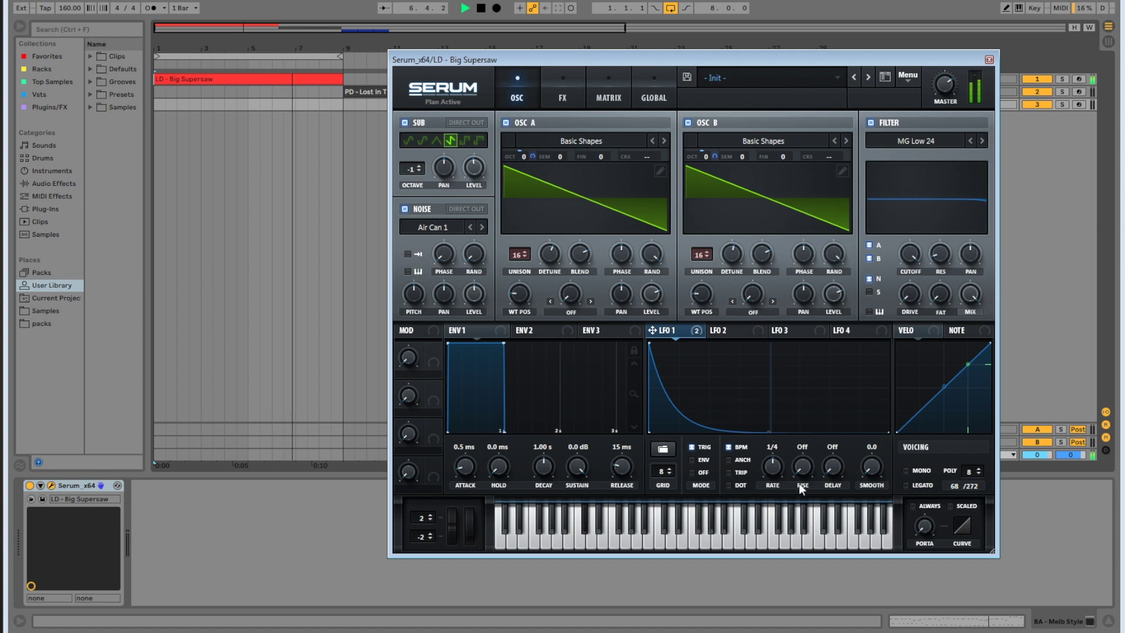
drag(774, 466, 772, 470)
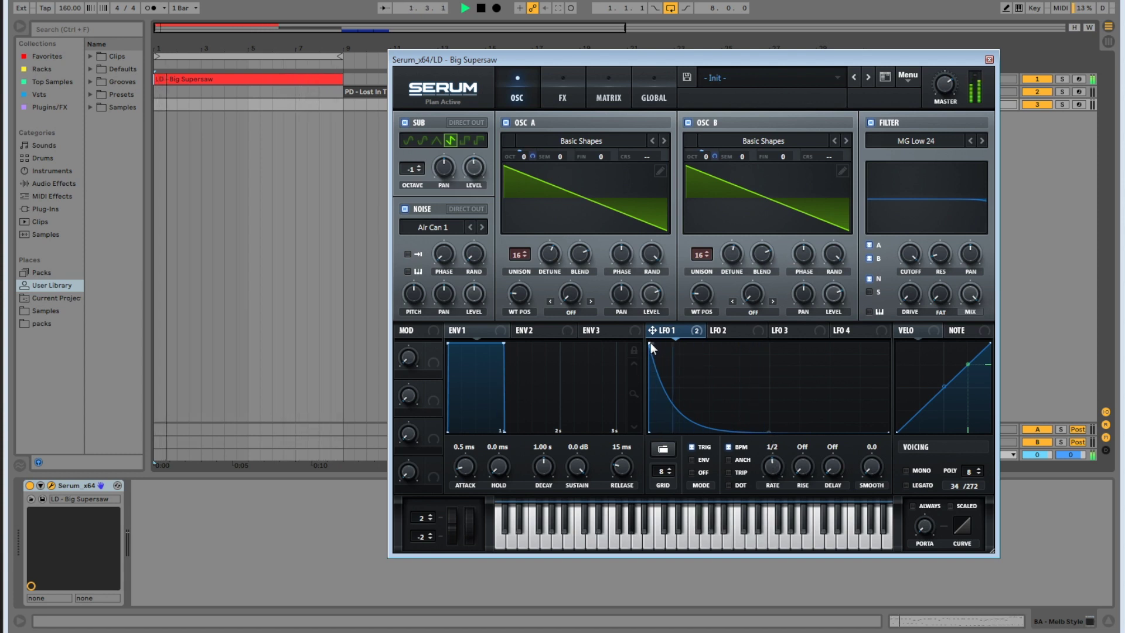
mouse_move(650, 351)
mouse_down()
mouse_move(649, 447)
mouse_move(643, 337)
mouse_move(639, 354)
mouse_up()
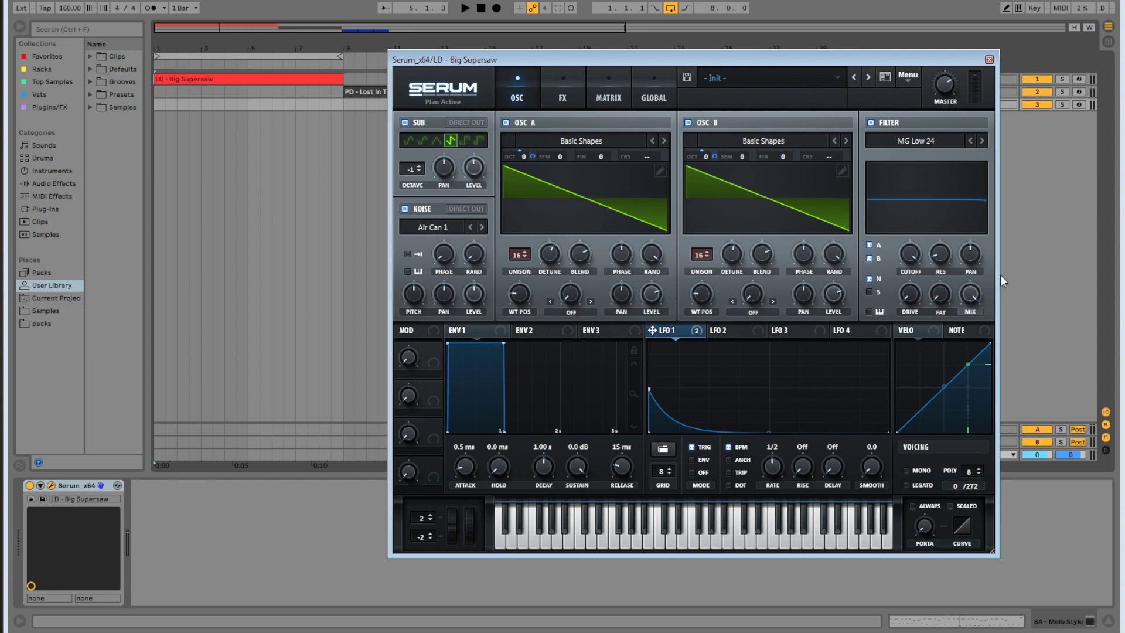
click(563, 94)
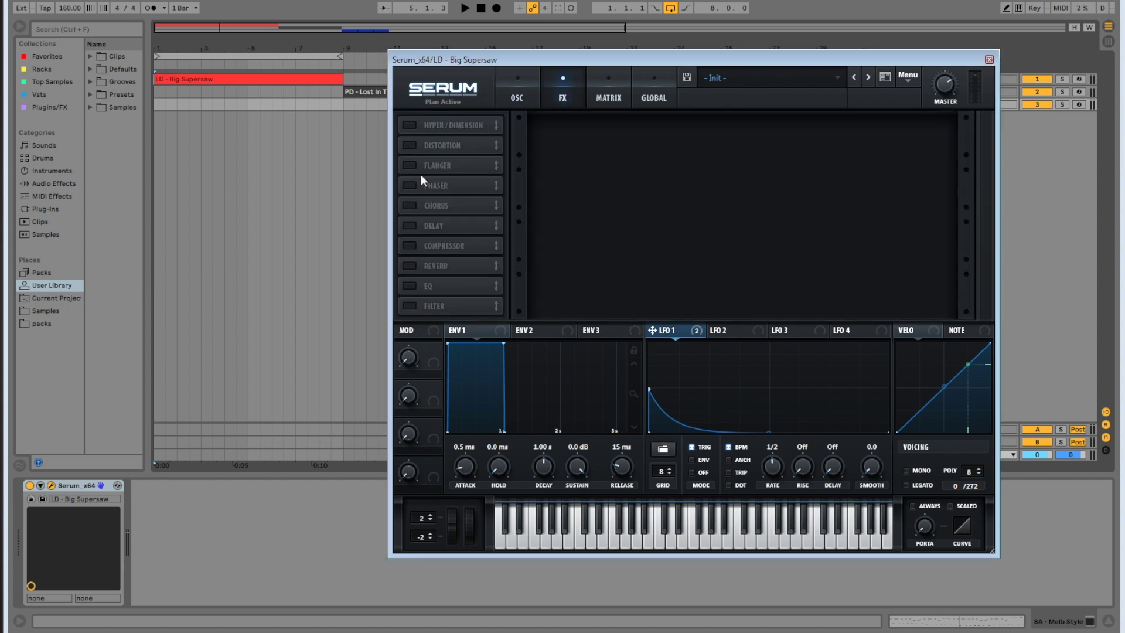
Enable the chorus with its filter at 388 Hz and a 10% wet mix, A/B-testing it
click(409, 205)
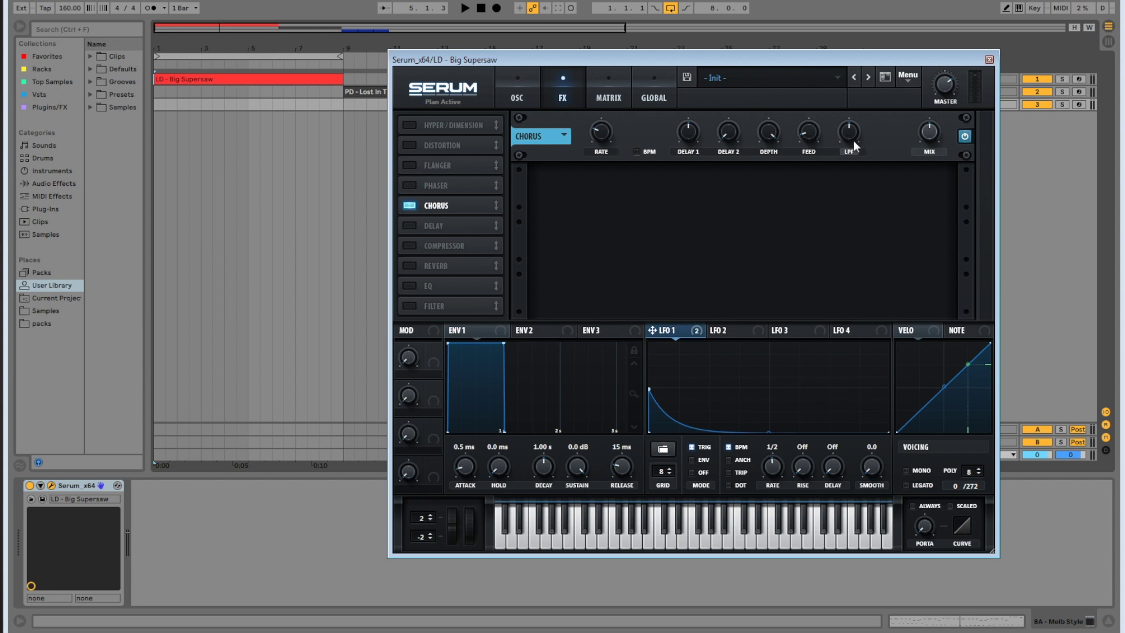
drag(850, 137, 850, 163)
mouse_move(928, 140)
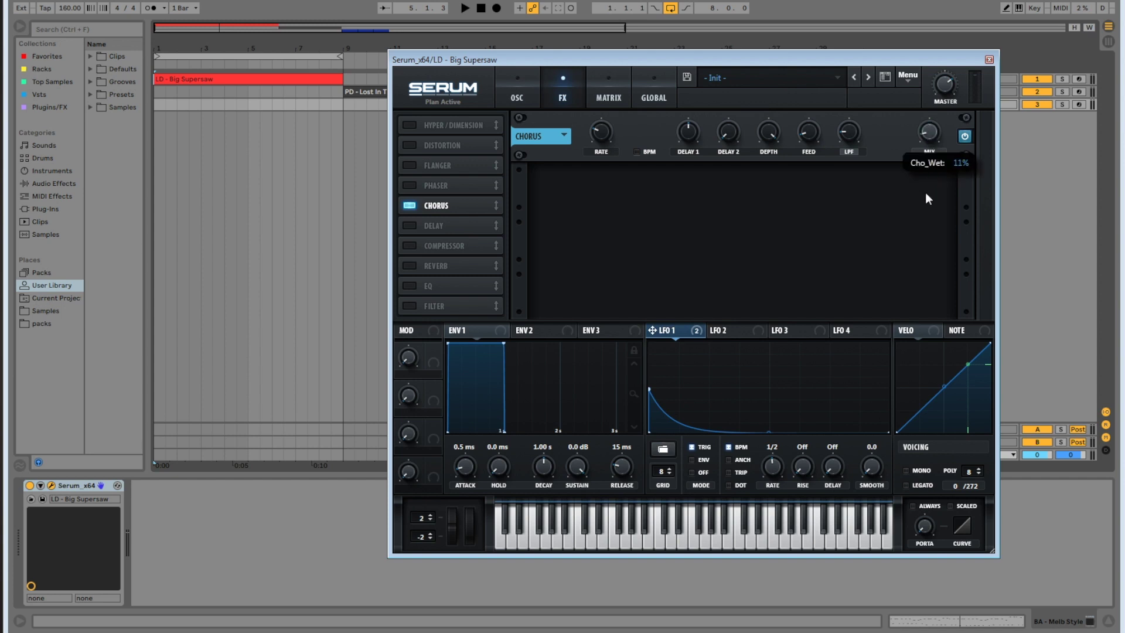
drag(928, 196, 929, 197)
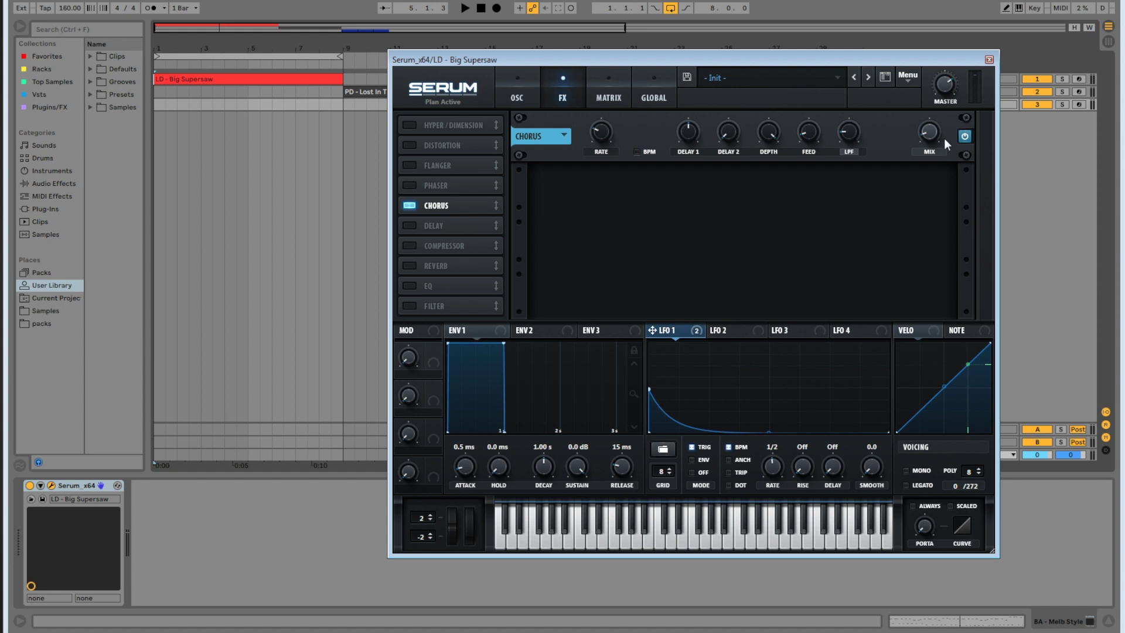
click(465, 7)
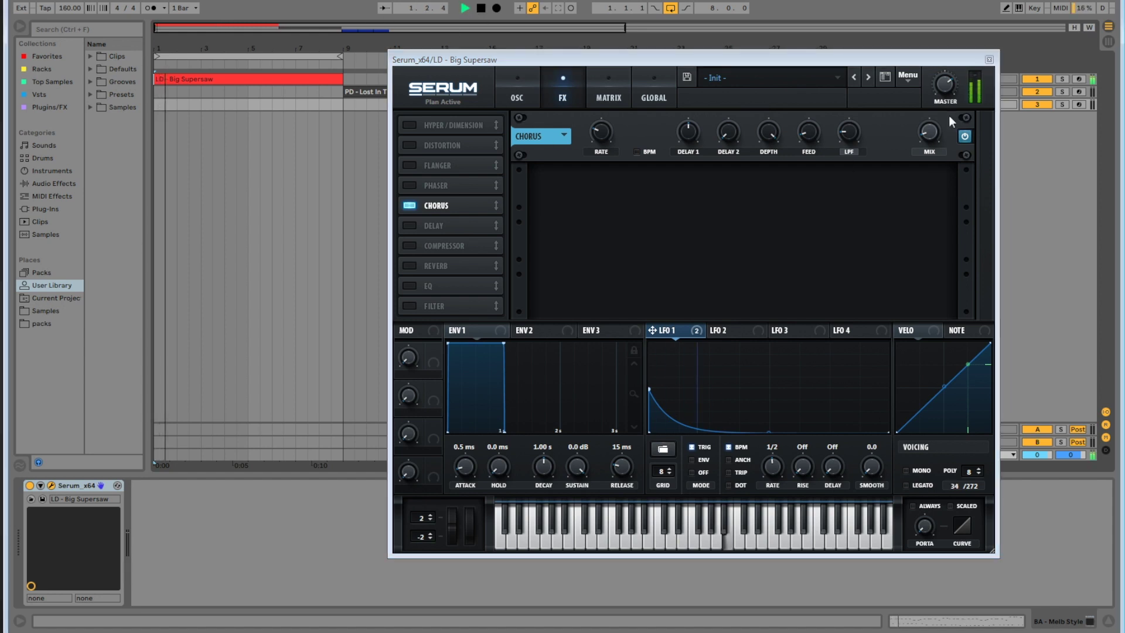
drag(932, 136, 933, 140)
click(965, 136)
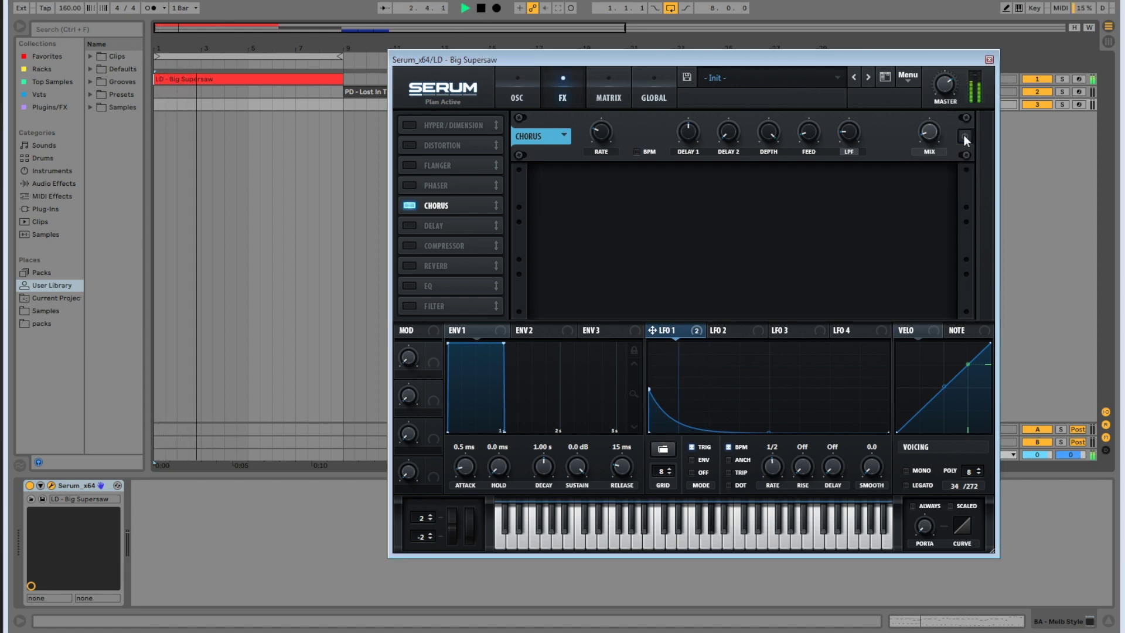
click(965, 136)
key(space)
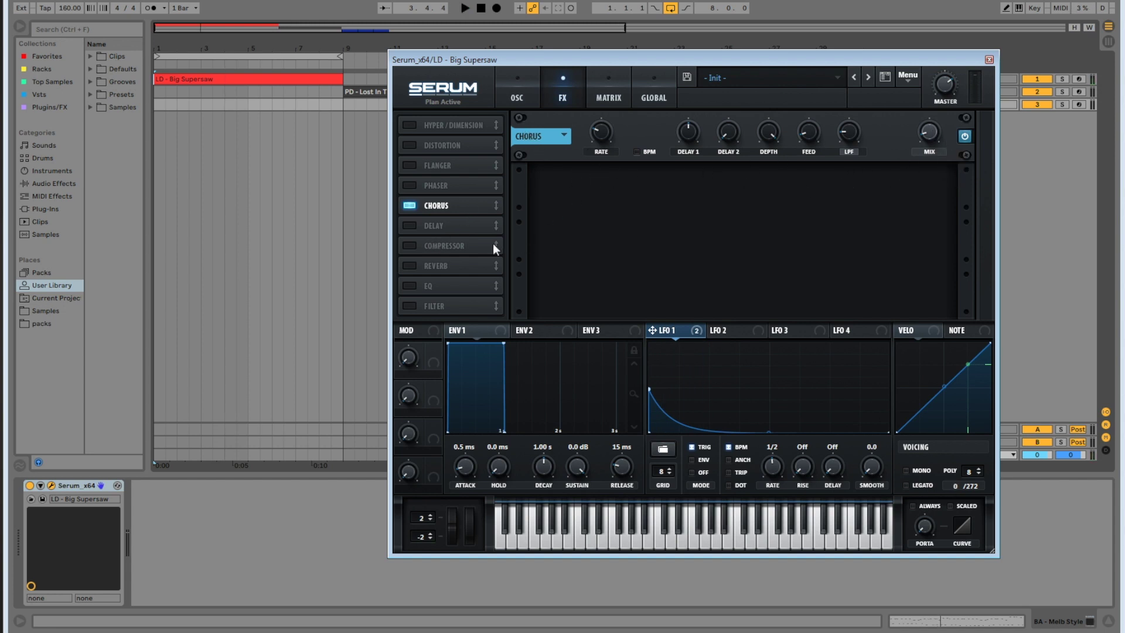
click(410, 246)
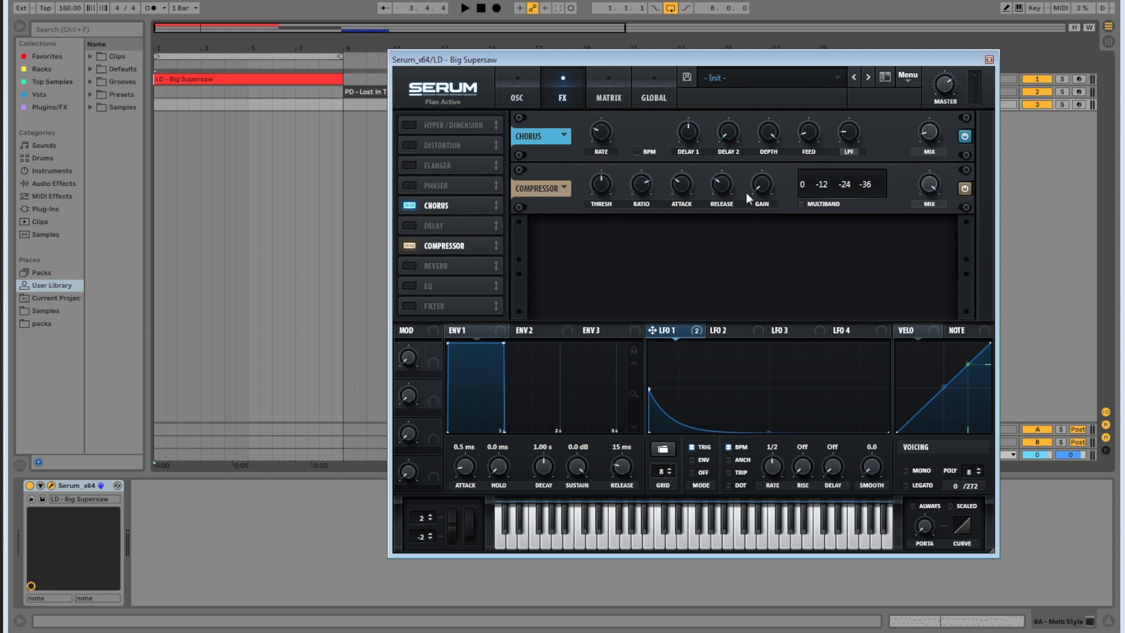
Set the compressor to multiband and compare it bypassed during playback
click(801, 204)
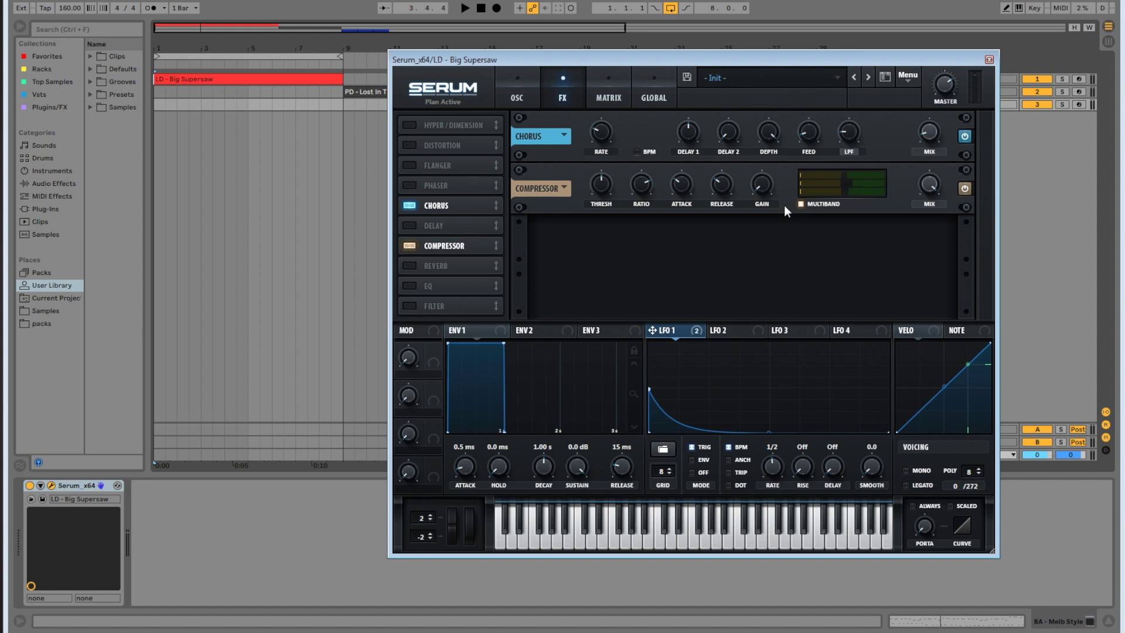
mouse_move(602, 188)
mouse_move(648, 204)
mouse_move(727, 193)
click(466, 8)
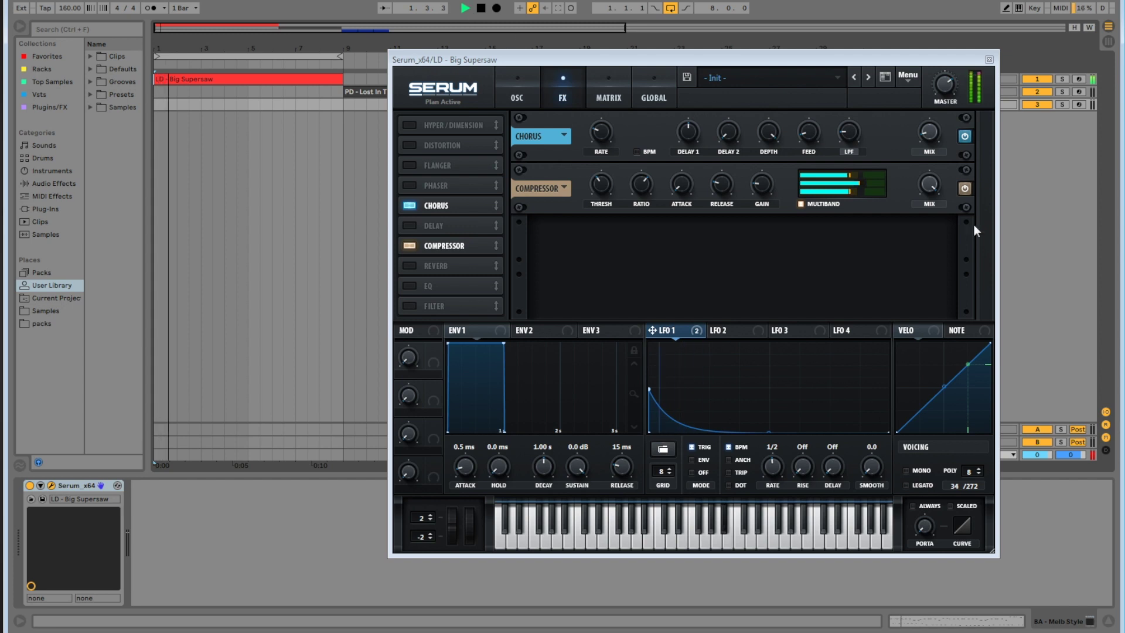
click(966, 189)
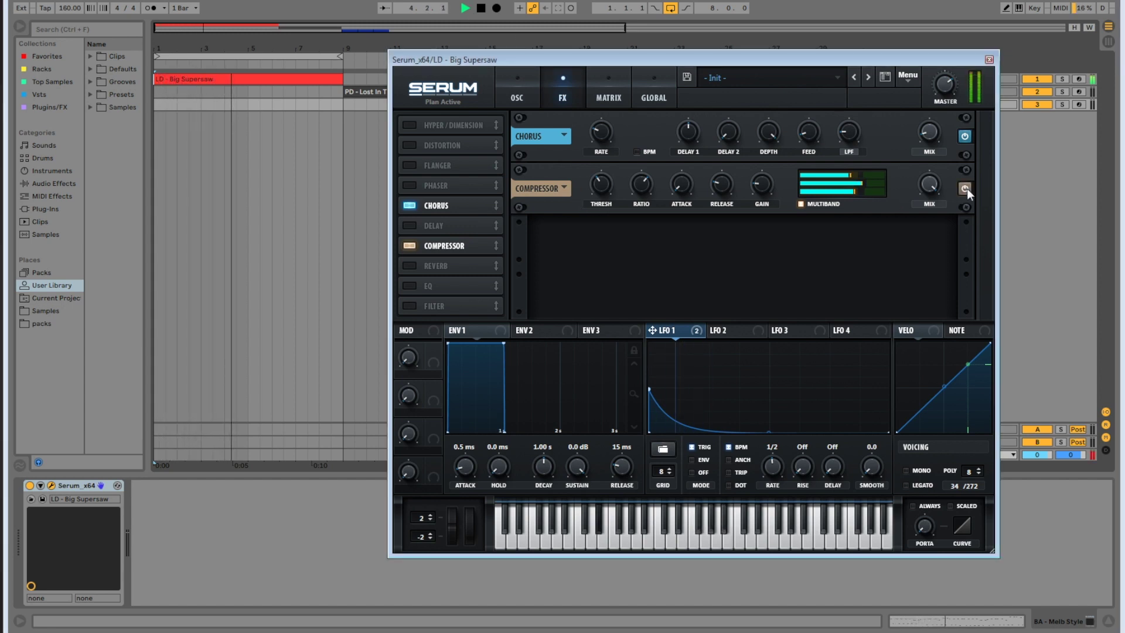
key(space)
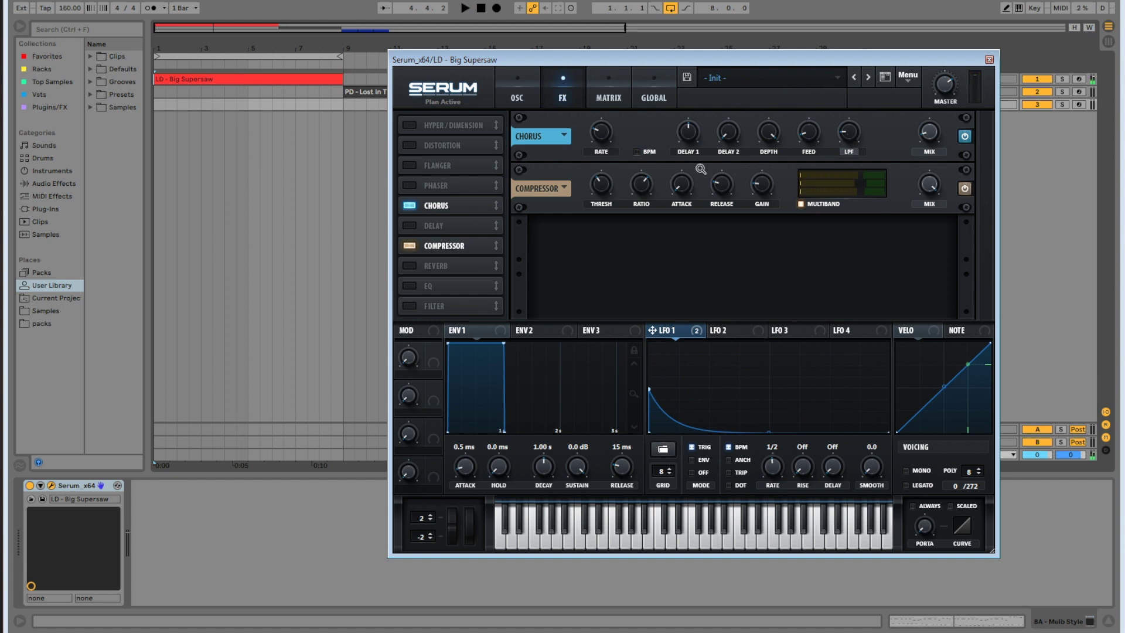
click(409, 286)
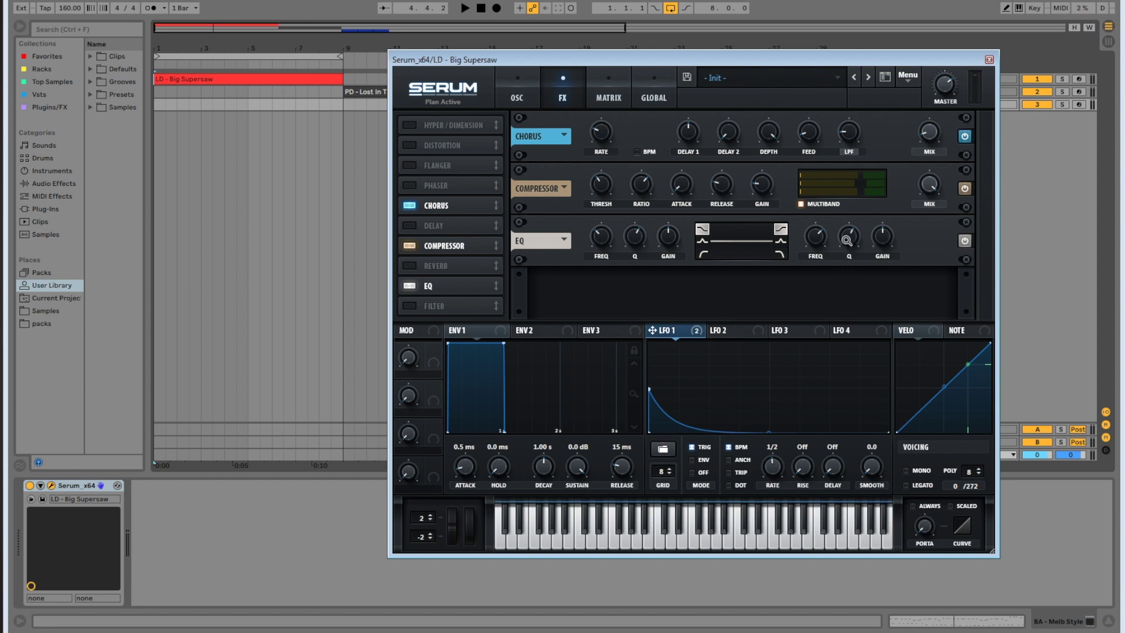
Lower the EQ high band's Q and turn the low band into a bell at 6783 Hz with raised gain
mouse_move(850, 238)
drag(850, 238, 852, 258)
click(705, 242)
drag(595, 239, 600, 164)
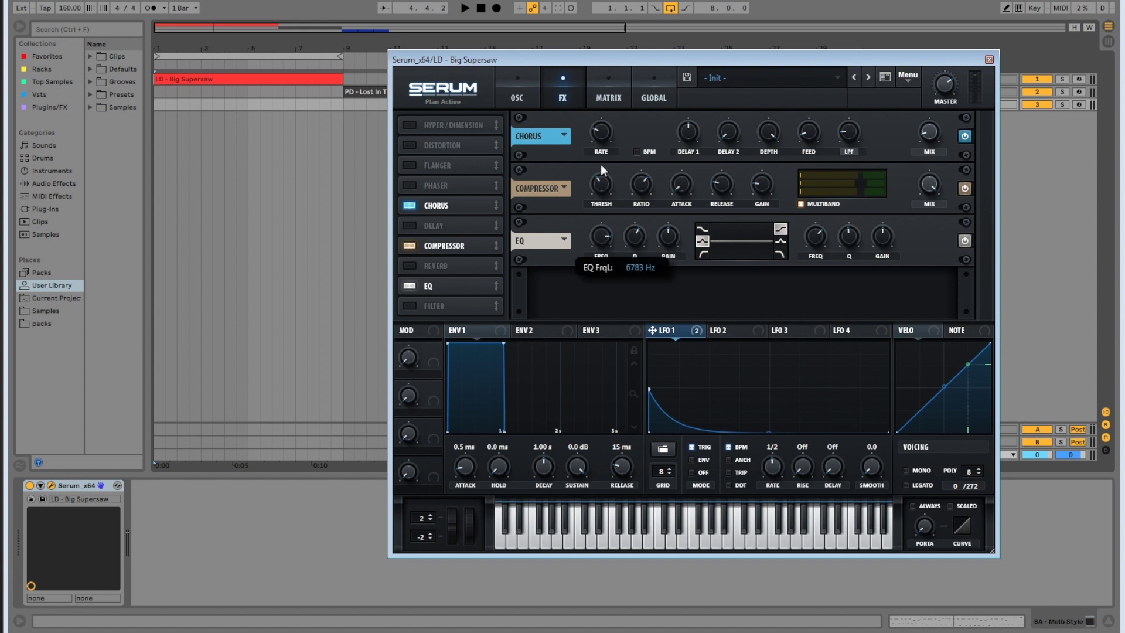
drag(671, 240, 670, 222)
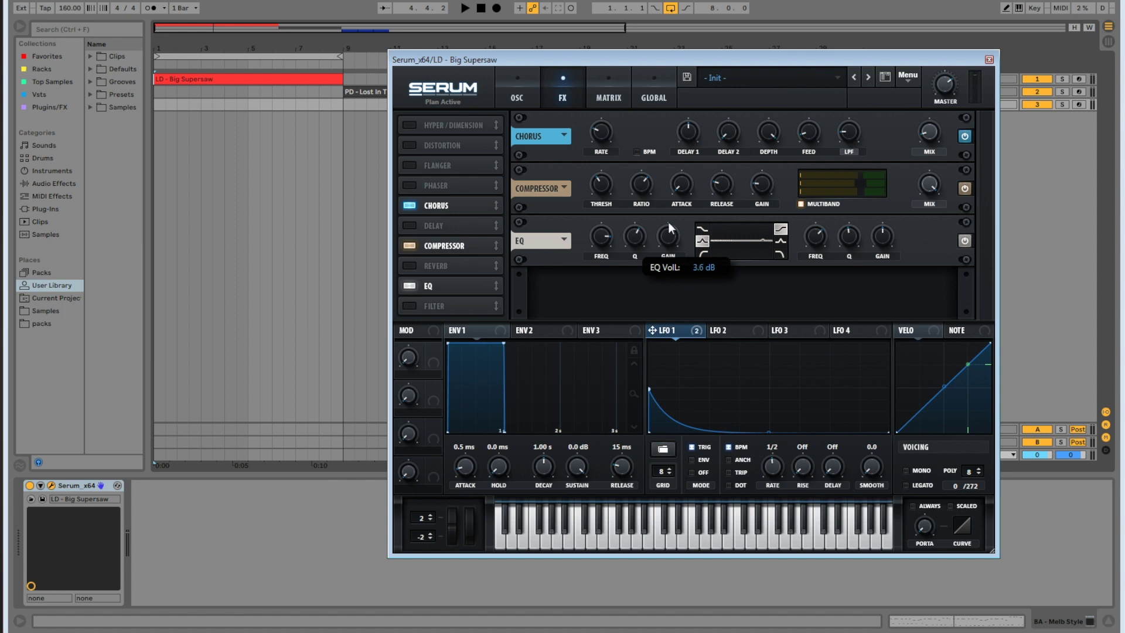
While playing, fine-tune the bell's gain and push its frequency up to 9719 Hz
key(space)
click(668, 224)
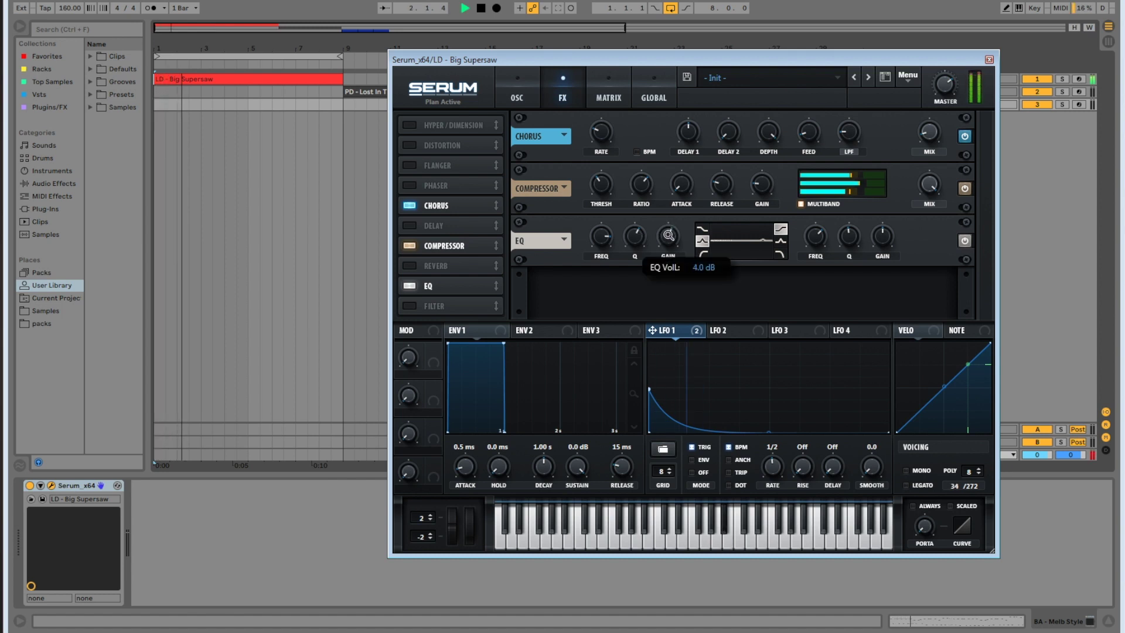
mouse_move(635, 240)
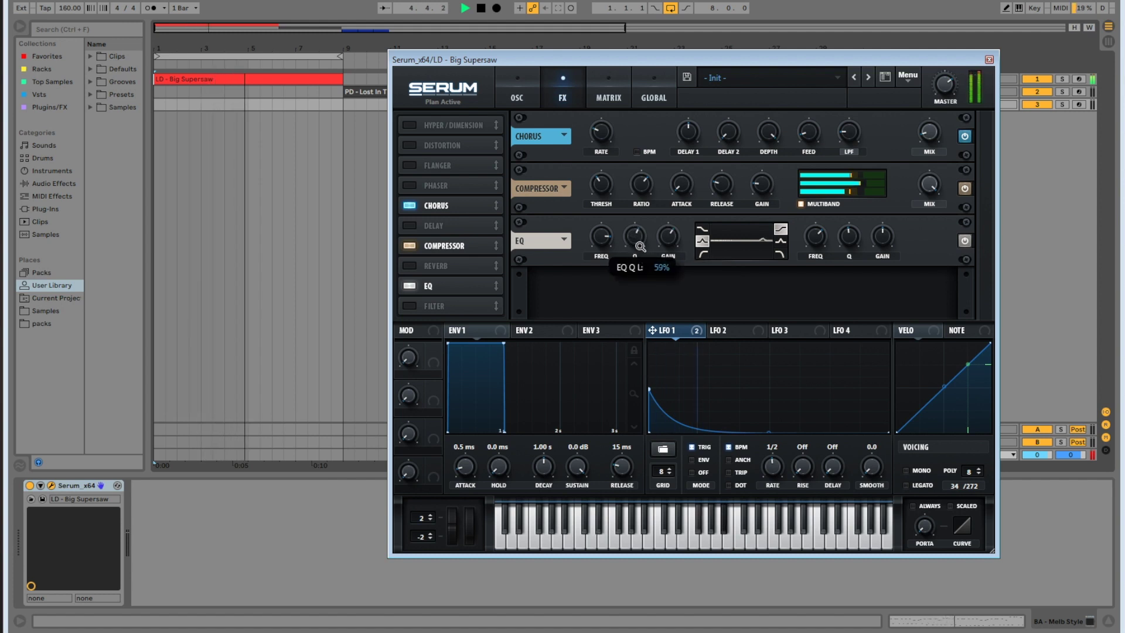
mouse_move(604, 250)
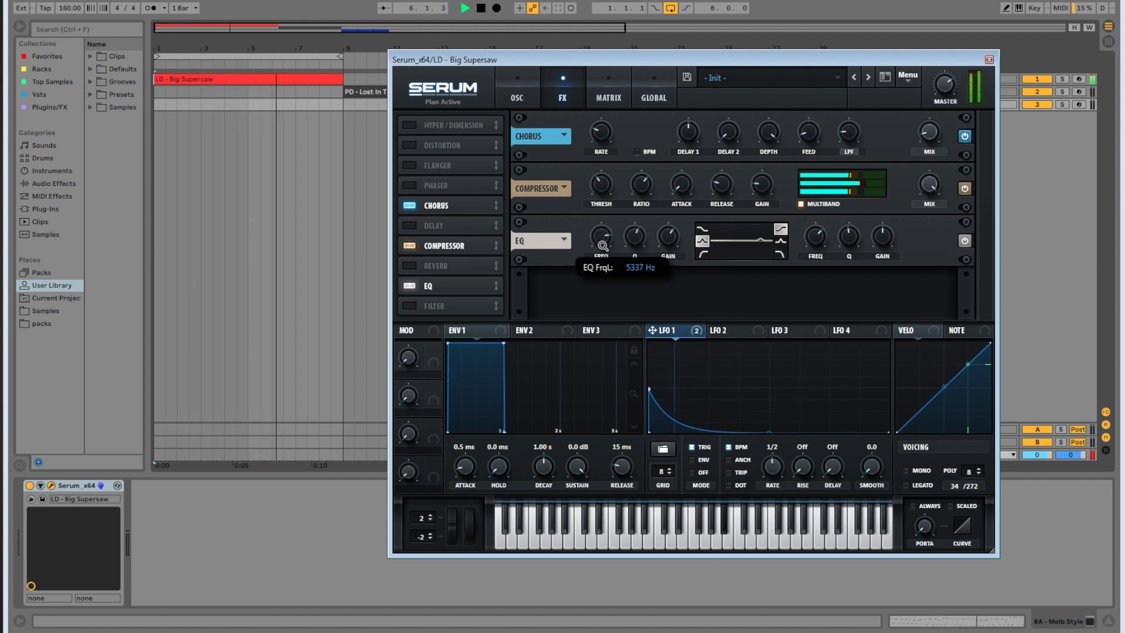
drag(604, 250, 599, 228)
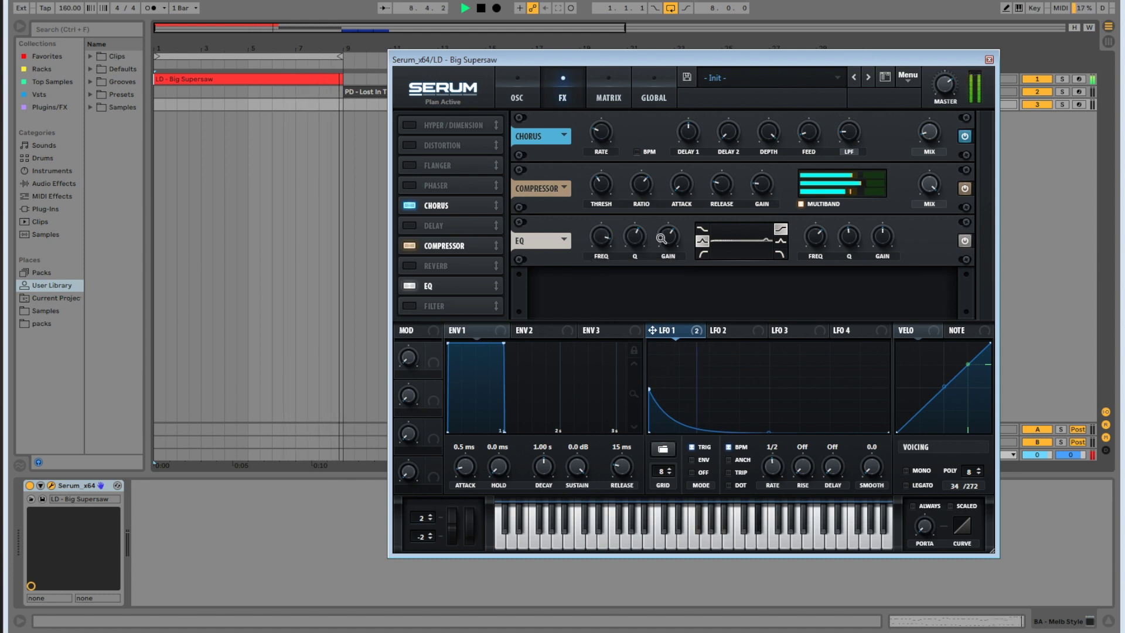
mouse_move(668, 246)
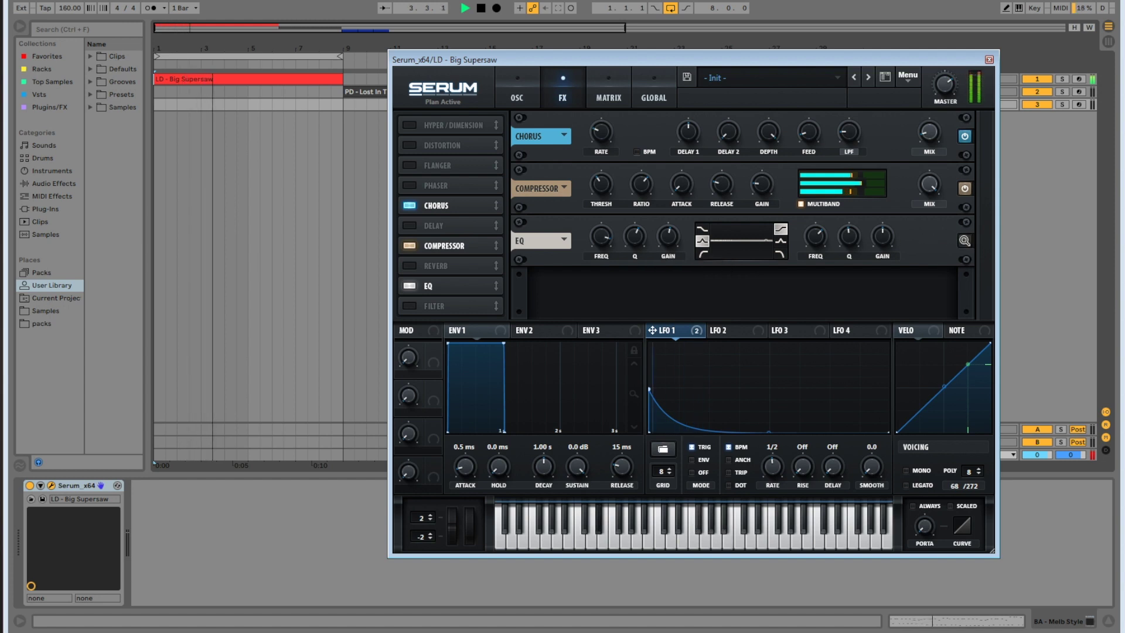
key(space)
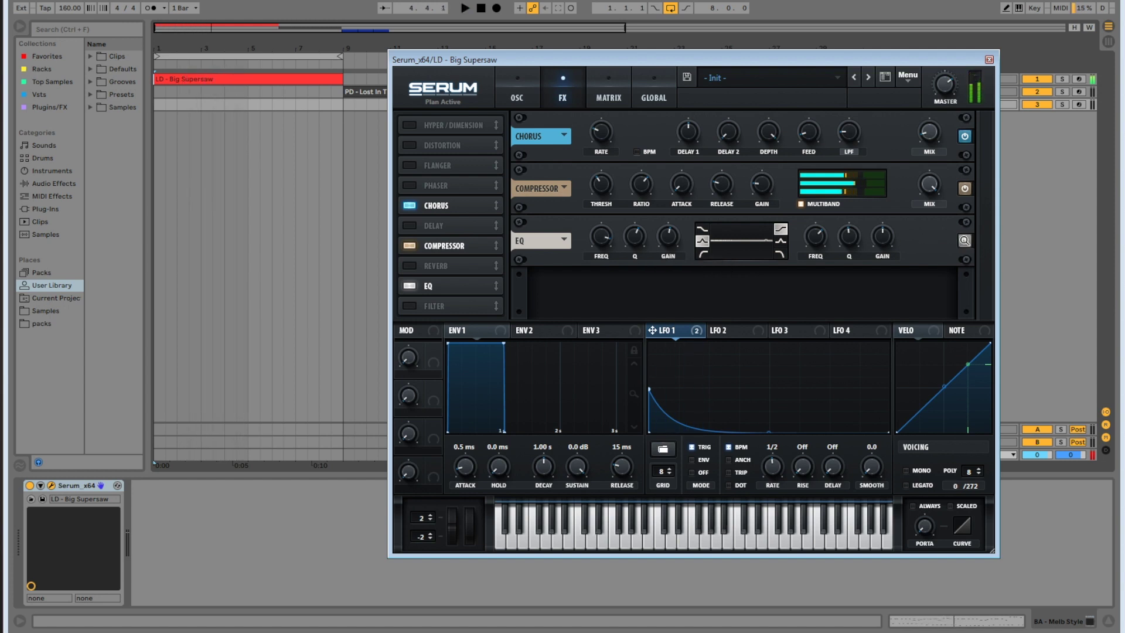
click(409, 265)
Move the reverb after the EQ, then raise its size slightly and turn up its low cut
mouse_move(435, 265)
mouse_down()
mouse_move(441, 290)
mouse_move(443, 256)
mouse_move(445, 266)
mouse_up()
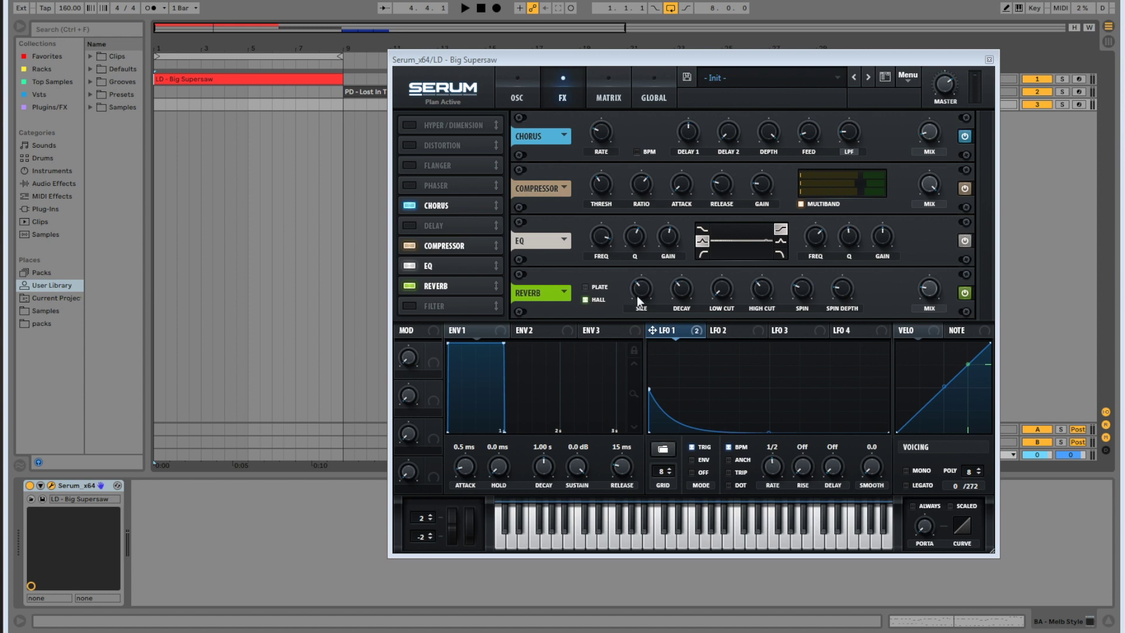
mouse_move(642, 304)
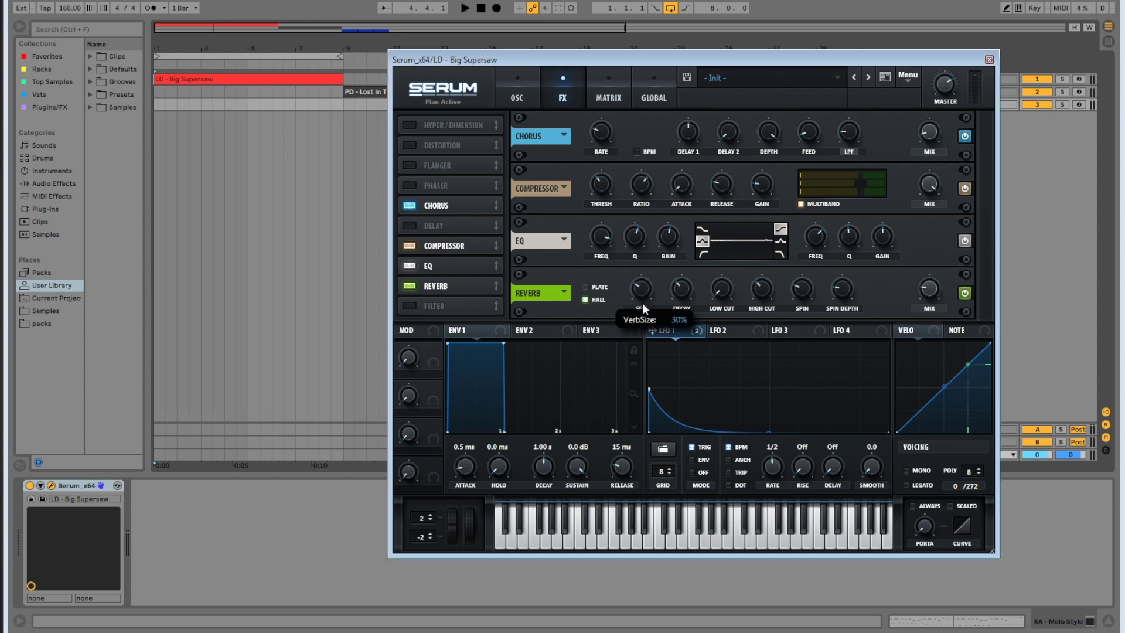
drag(643, 320, 643, 318)
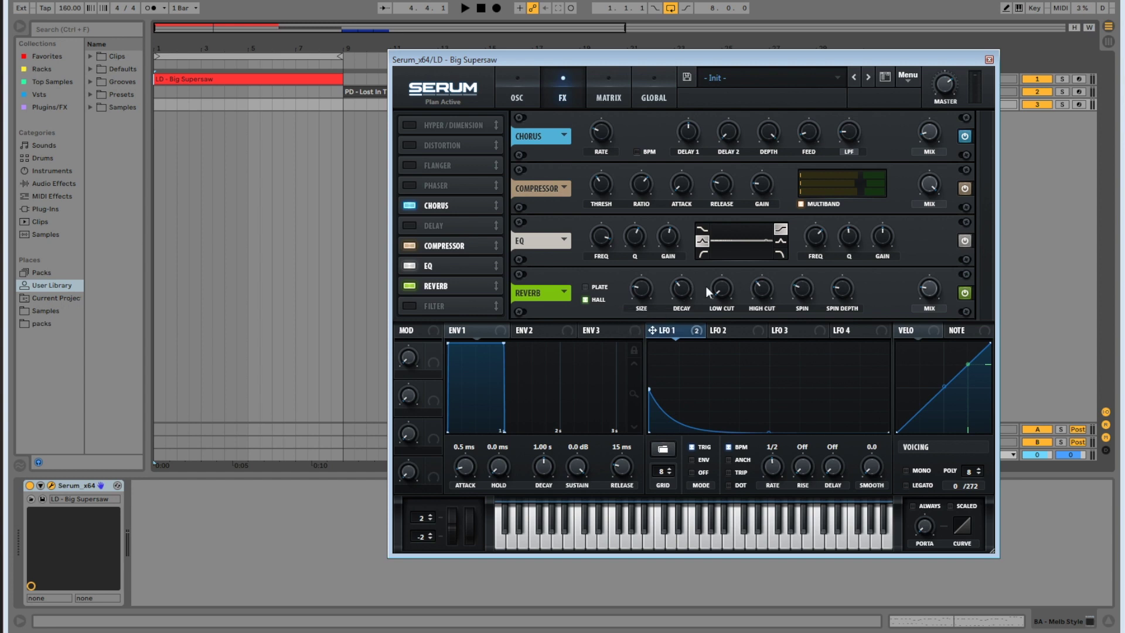
drag(724, 289, 733, 220)
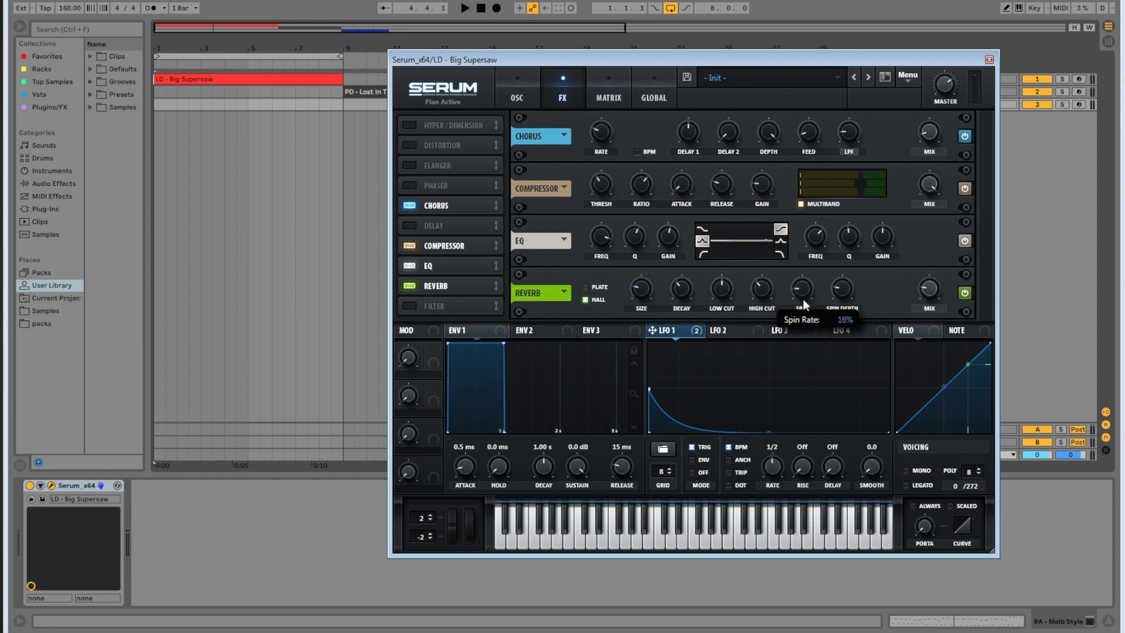
Switch on the delay and drag it to the end of the effects chain
mouse_move(842, 301)
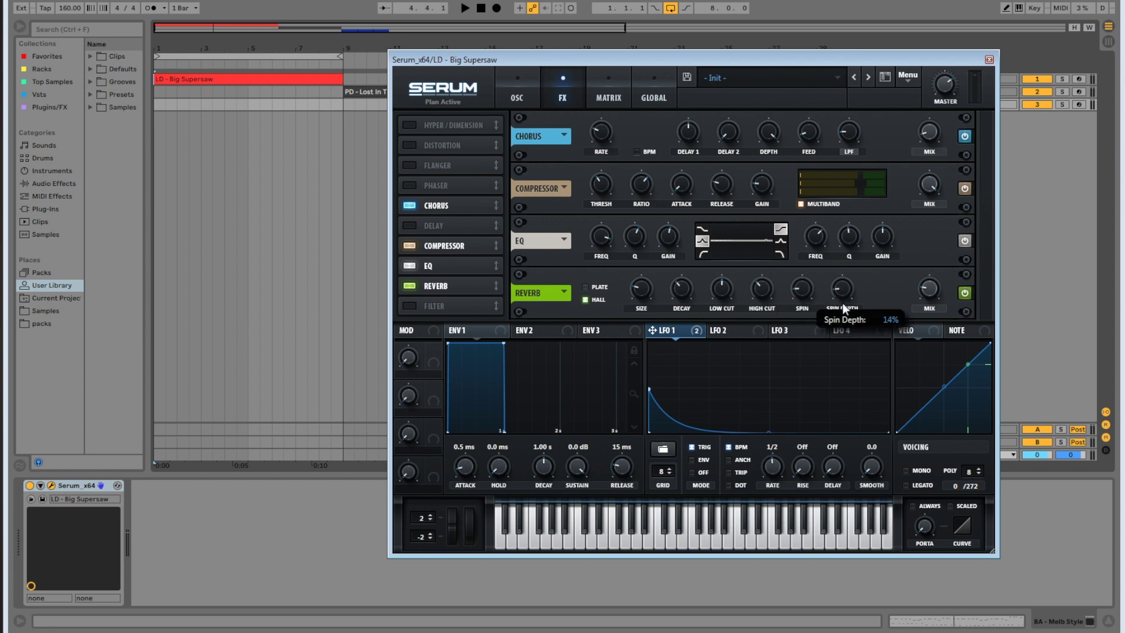
mouse_move(801, 299)
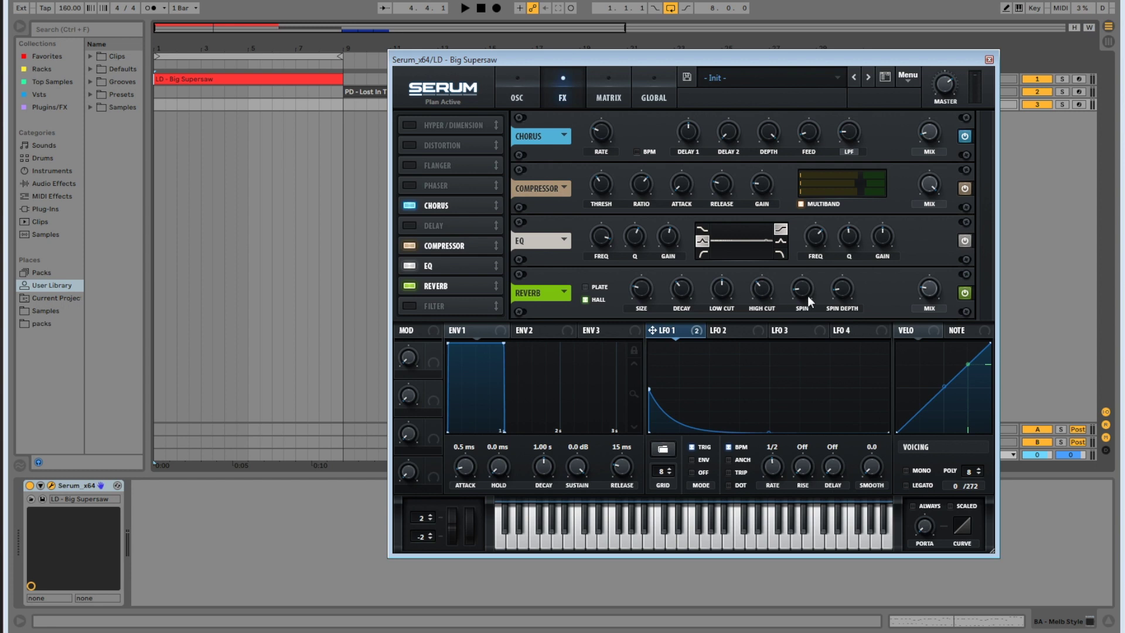
mouse_move(934, 289)
drag(428, 225, 443, 285)
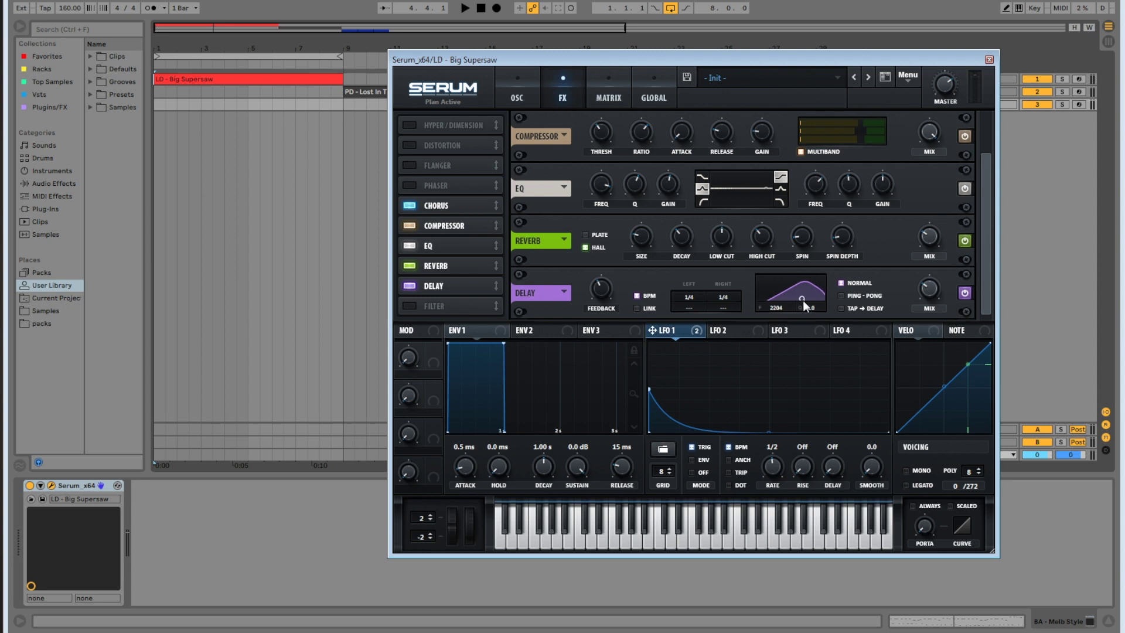
Reshape the delay's filter band, make it ping-pong, audition the lead, and enable the Filter effect
drag(803, 297, 806, 301)
click(846, 295)
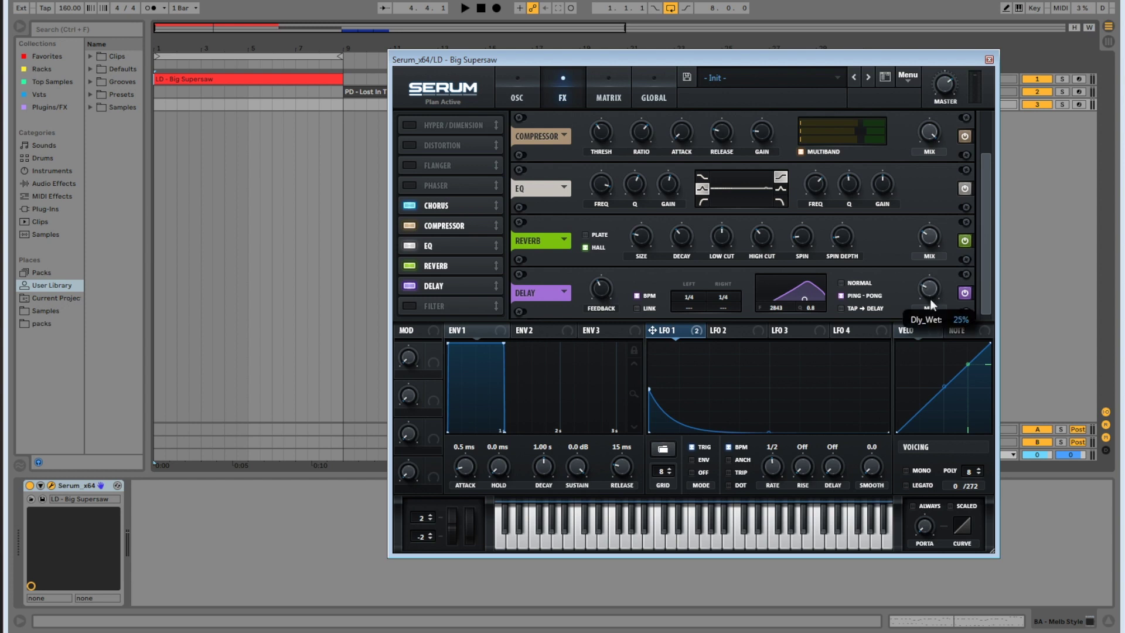
click(465, 8)
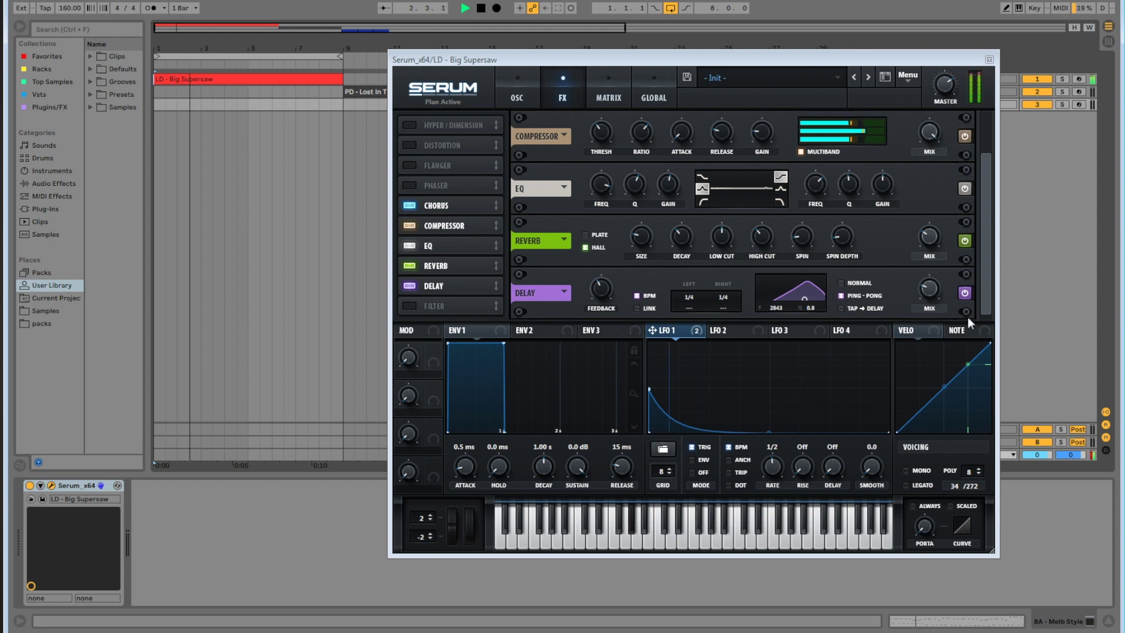
click(984, 296)
key(space)
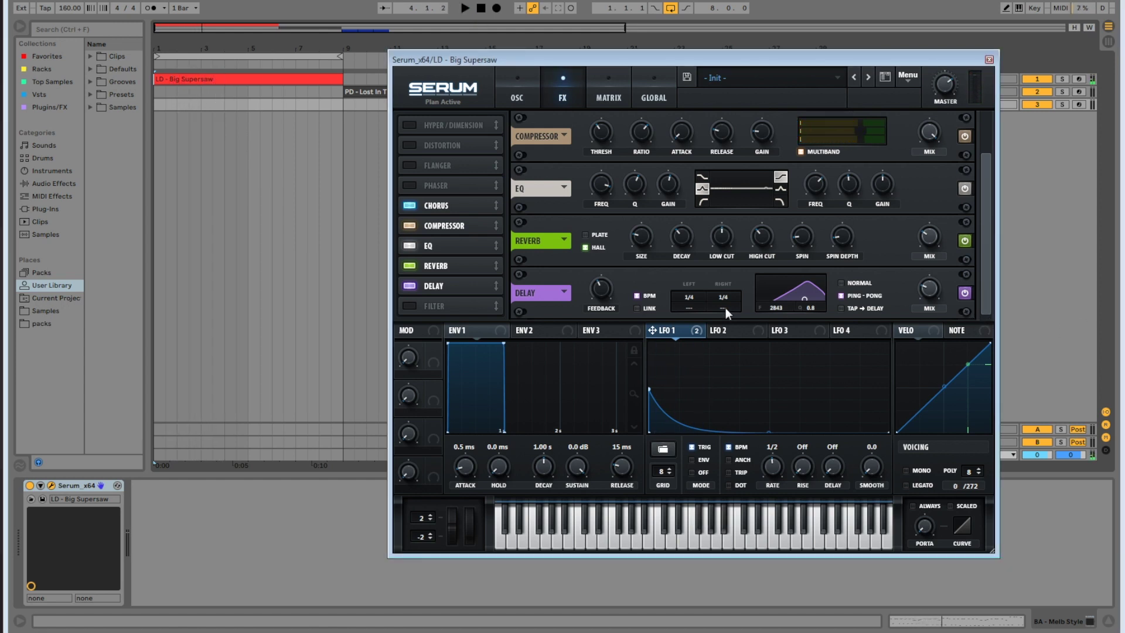
click(410, 307)
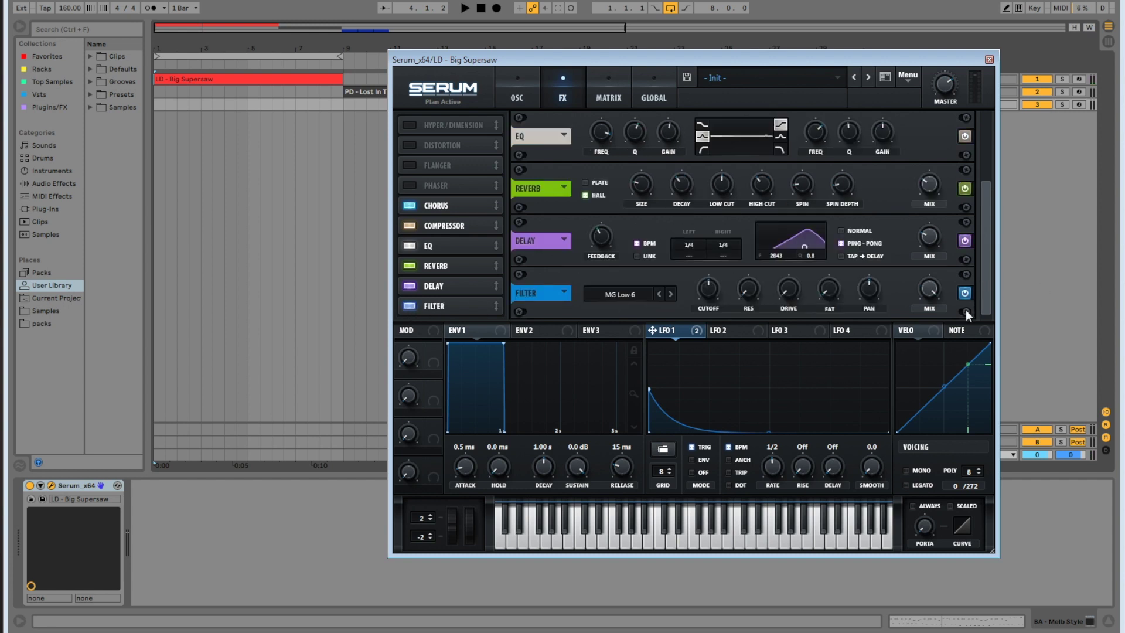
Step the FX filter type to Low 24 and nudge its cutoff
click(672, 294)
click(672, 294)
click(671, 294)
click(672, 295)
drag(708, 292, 709, 294)
Give Envelope 2 a 141 ms decay and 0% sustain, route it to cutoff, and map Macro 1 to filter mix
click(534, 331)
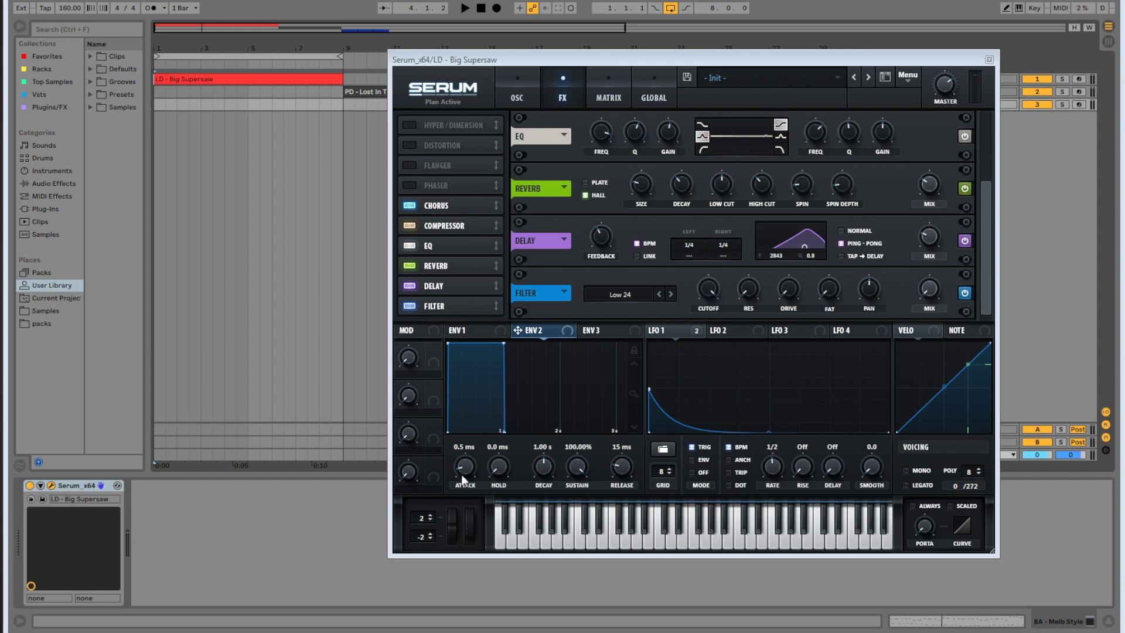
drag(544, 469, 547, 498)
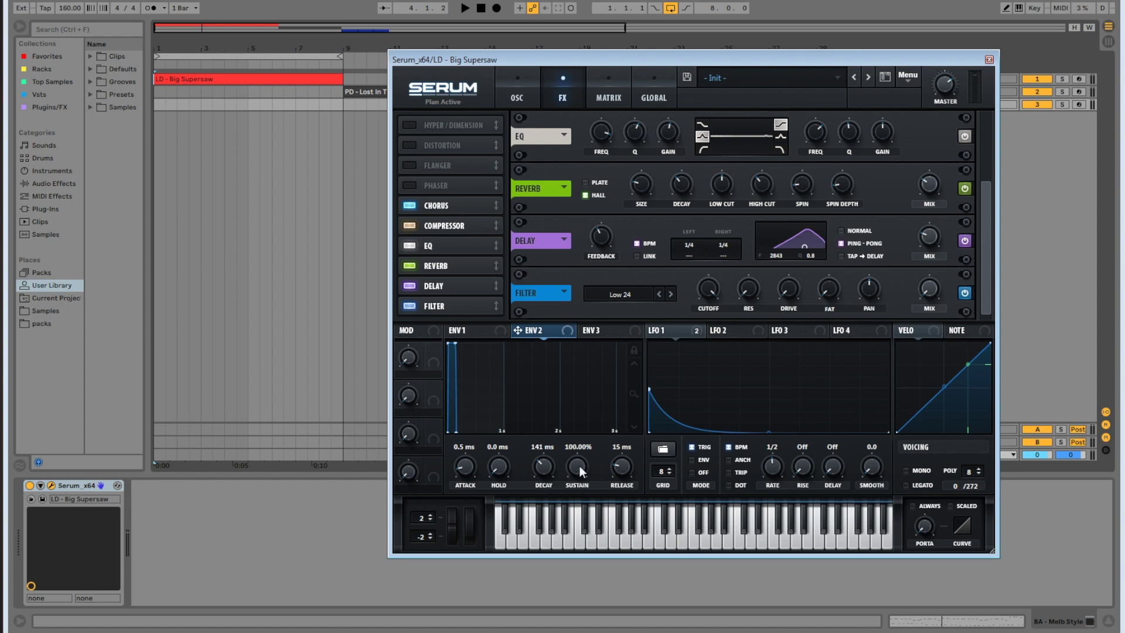
drag(578, 465, 589, 563)
drag(576, 473, 596, 604)
drag(724, 317, 709, 296)
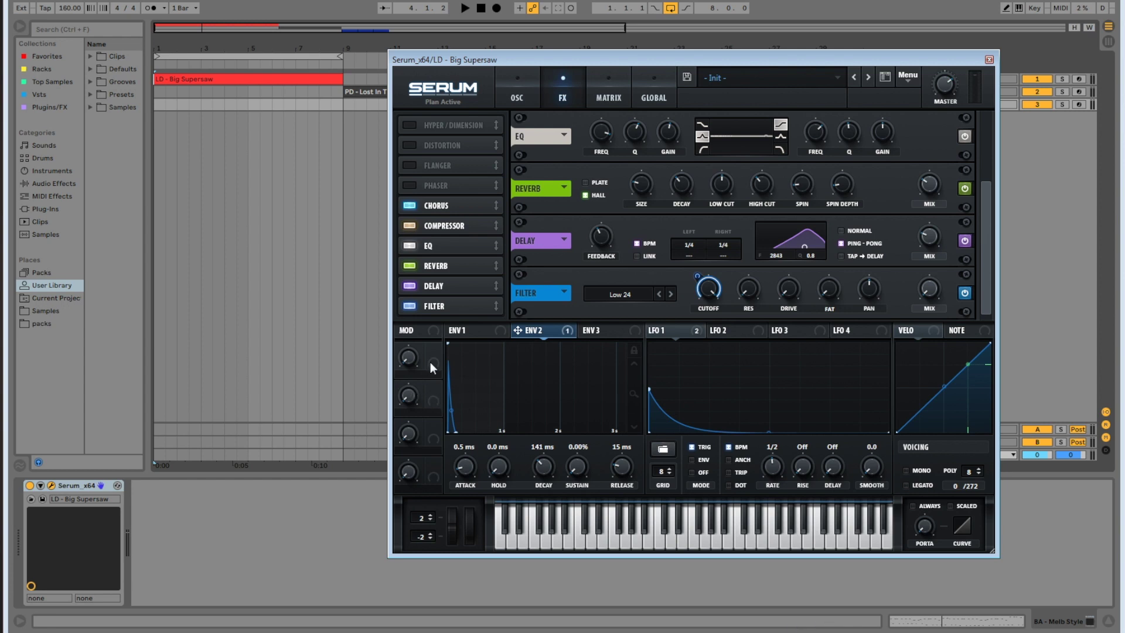
drag(431, 356, 931, 289)
Audition Macro 1 turned up to 100%, then name it 'Less Attack'
key(space)
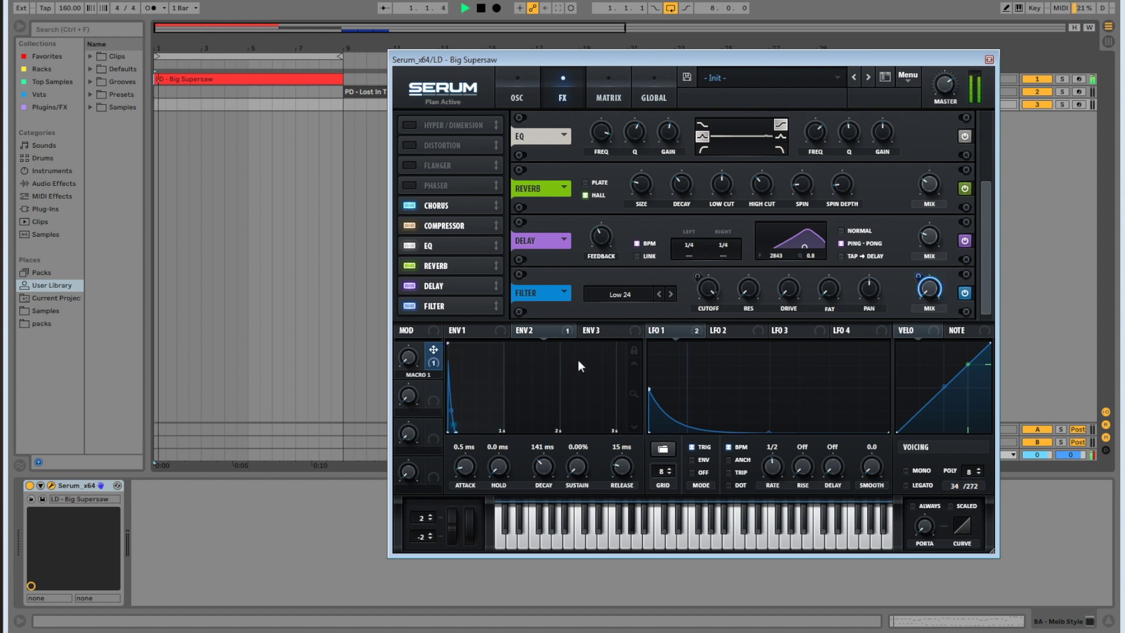
mouse_move(410, 342)
drag(410, 343, 434, 351)
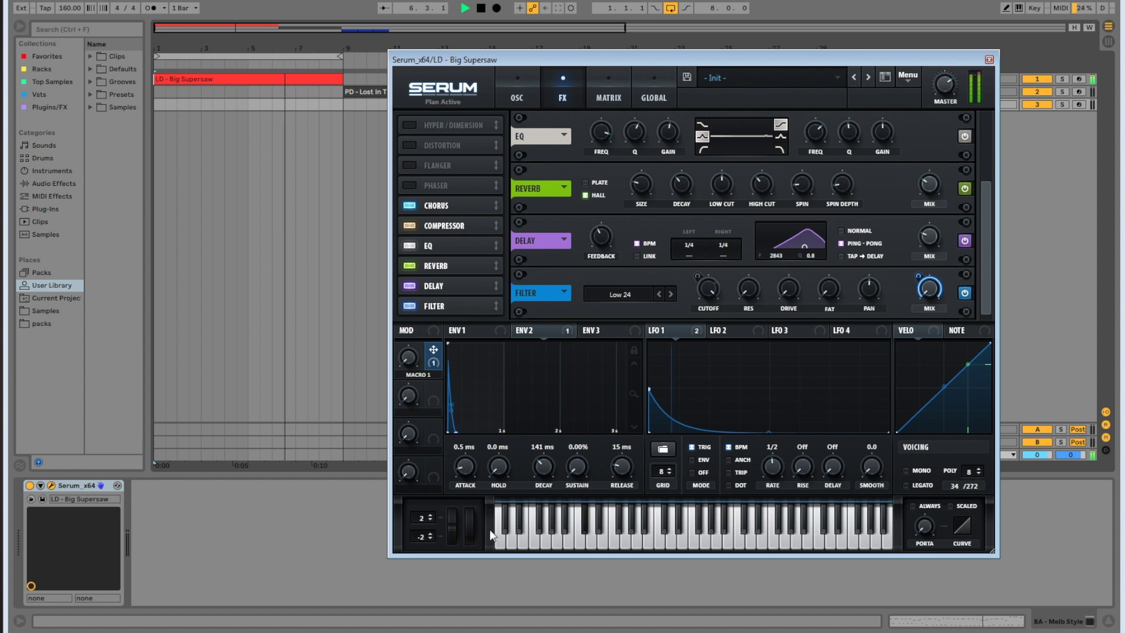
drag(401, 351, 431, 40)
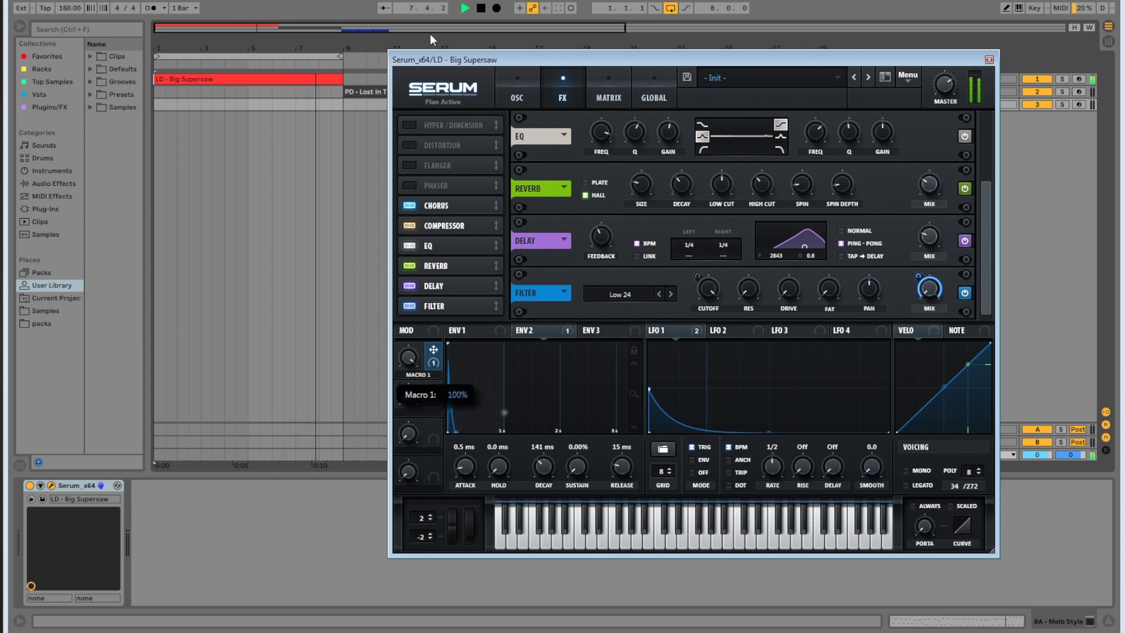
key(space)
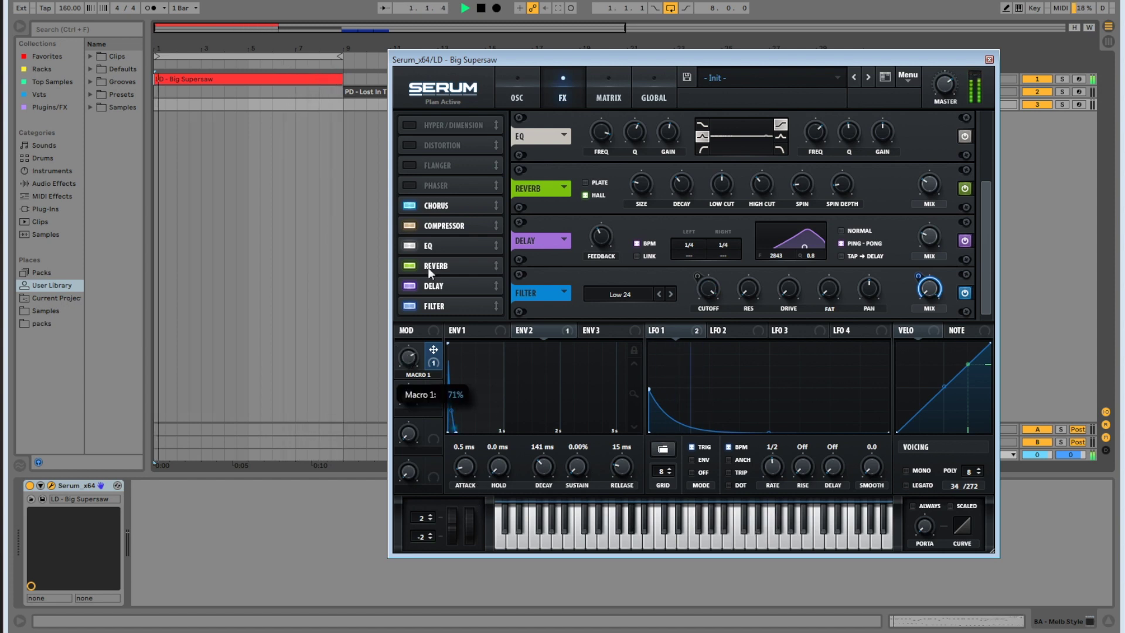
text(Less Attack)
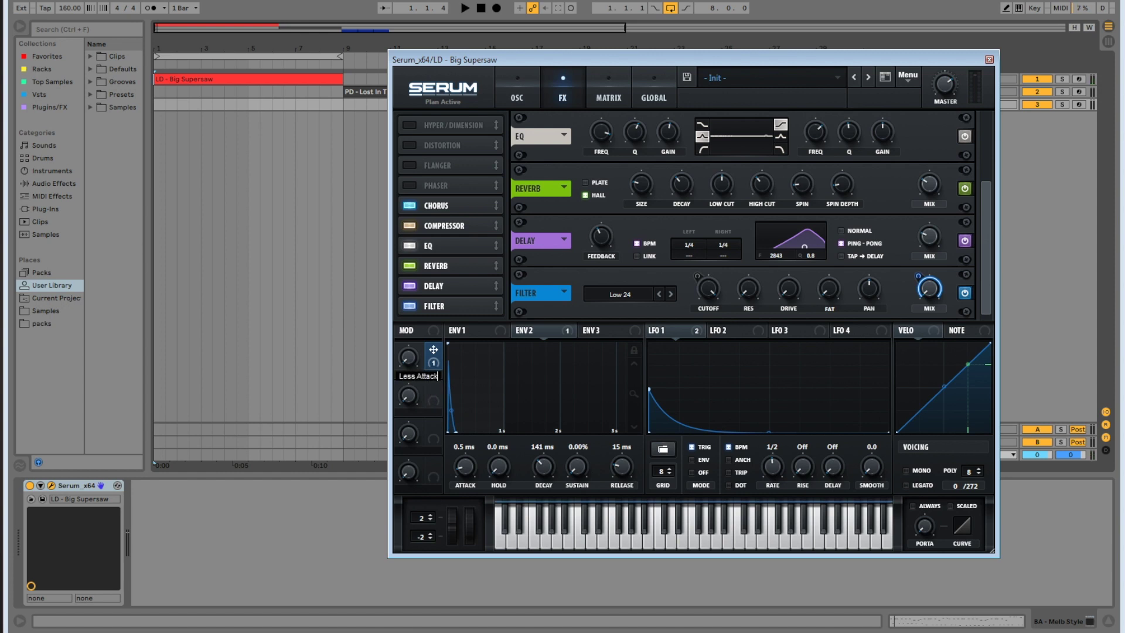
Assign the Less Attack macro to the reverb mix and the delay mix
key(space)
mouse_move(404, 346)
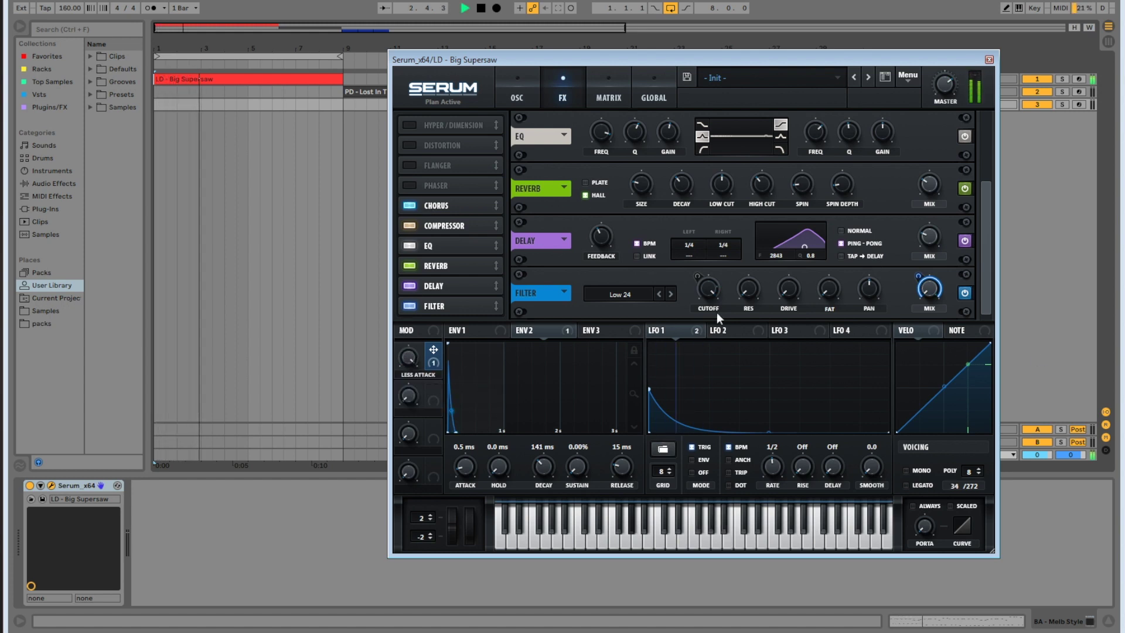
drag(434, 350, 917, 235)
key(space)
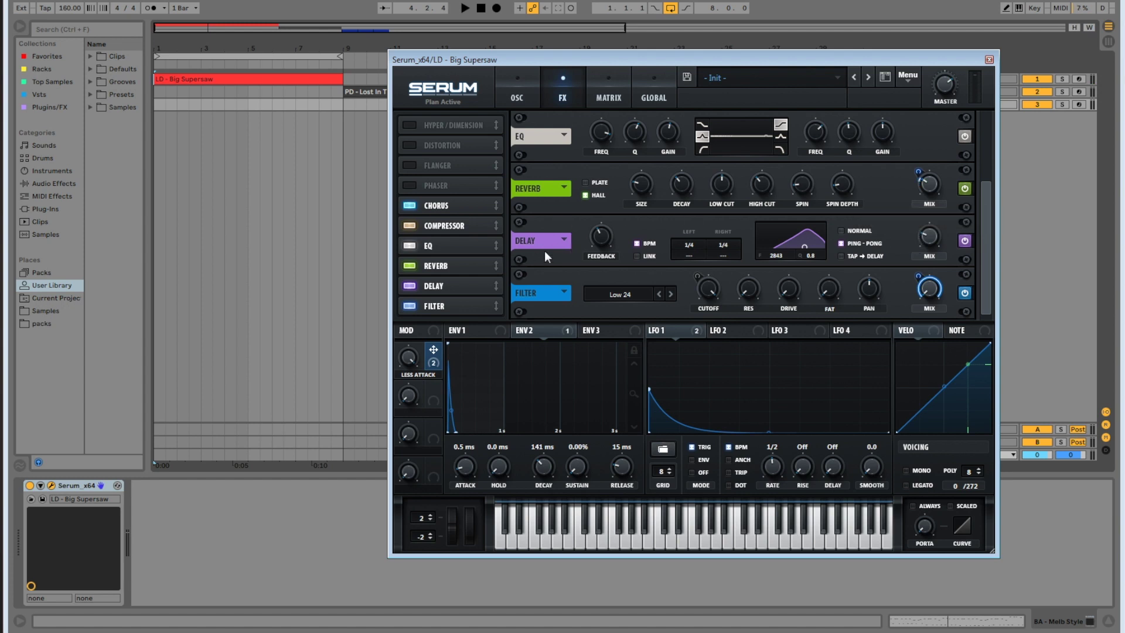
drag(438, 351, 930, 239)
Audition Less Attack swept down and back up, leaving it at 100%
key(space)
drag(413, 360, 442, 552)
key(space)
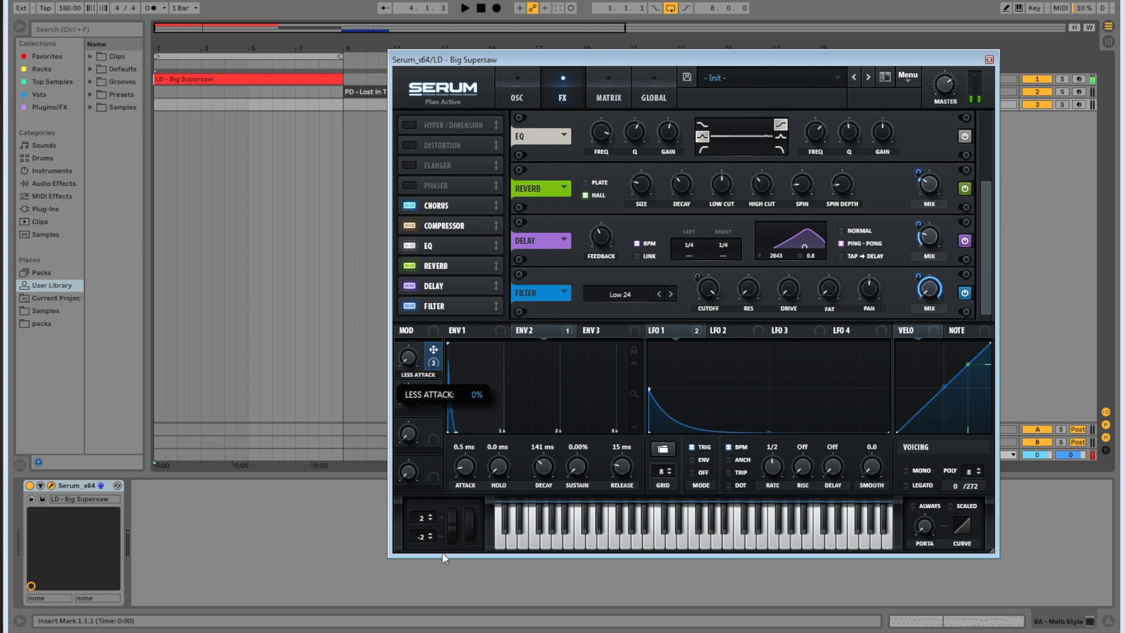
key(space)
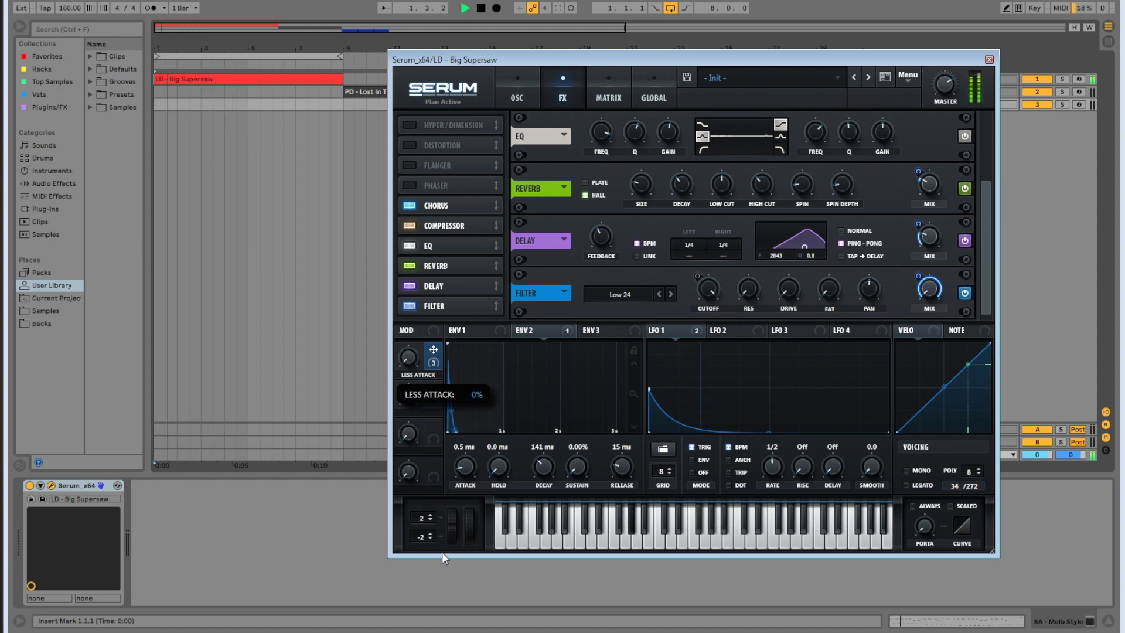
drag(442, 552, 448, 375)
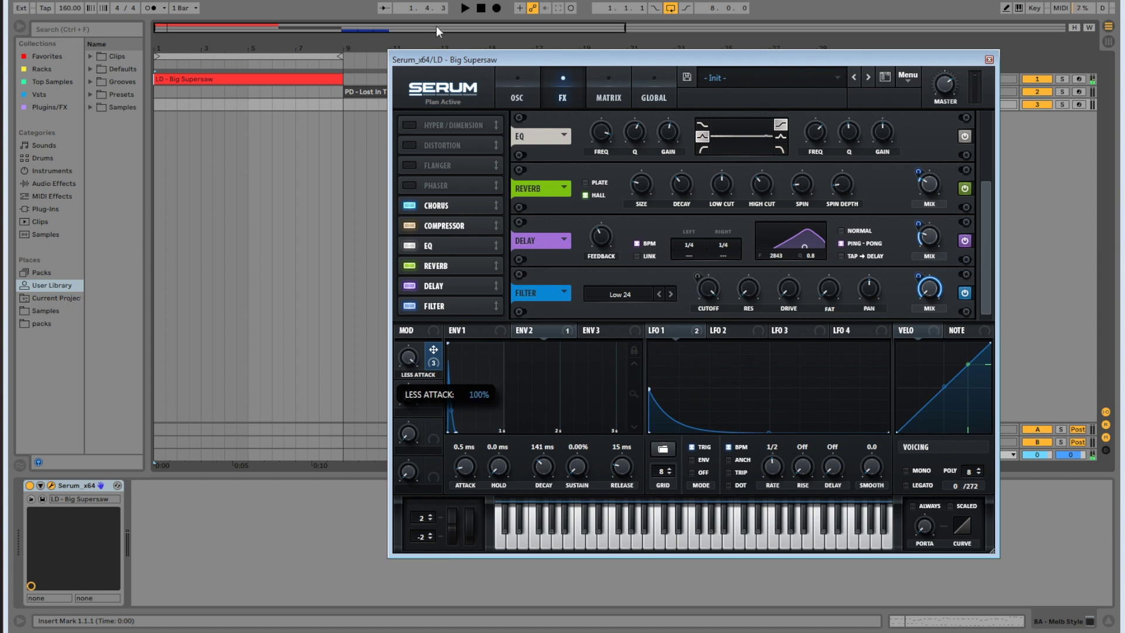
drag(436, 30, 410, 363)
key(space)
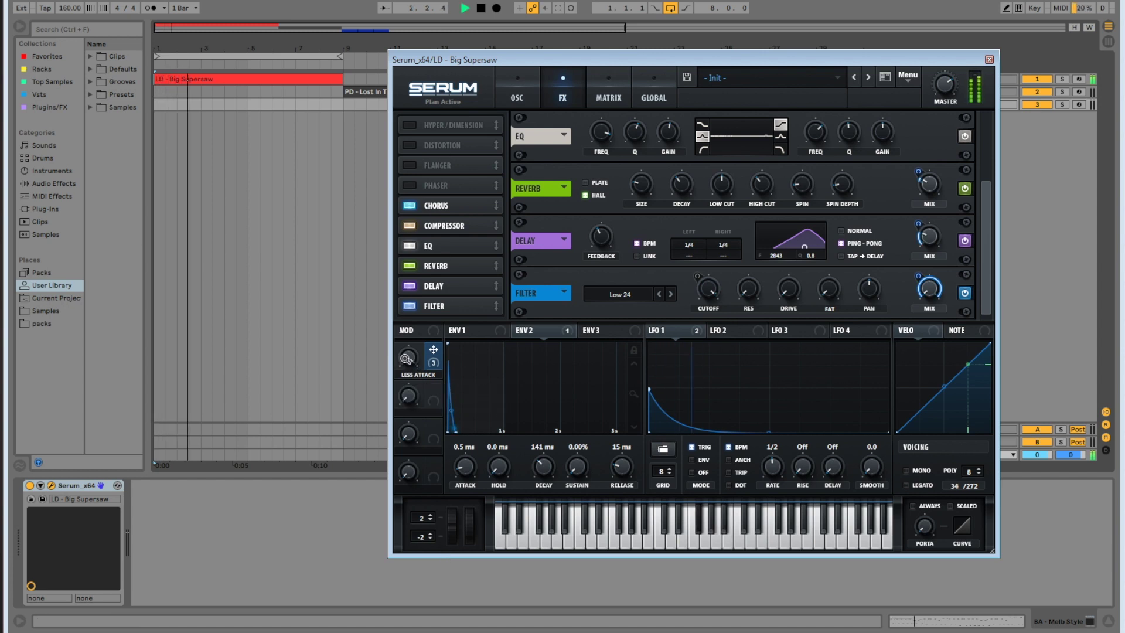
key(space)
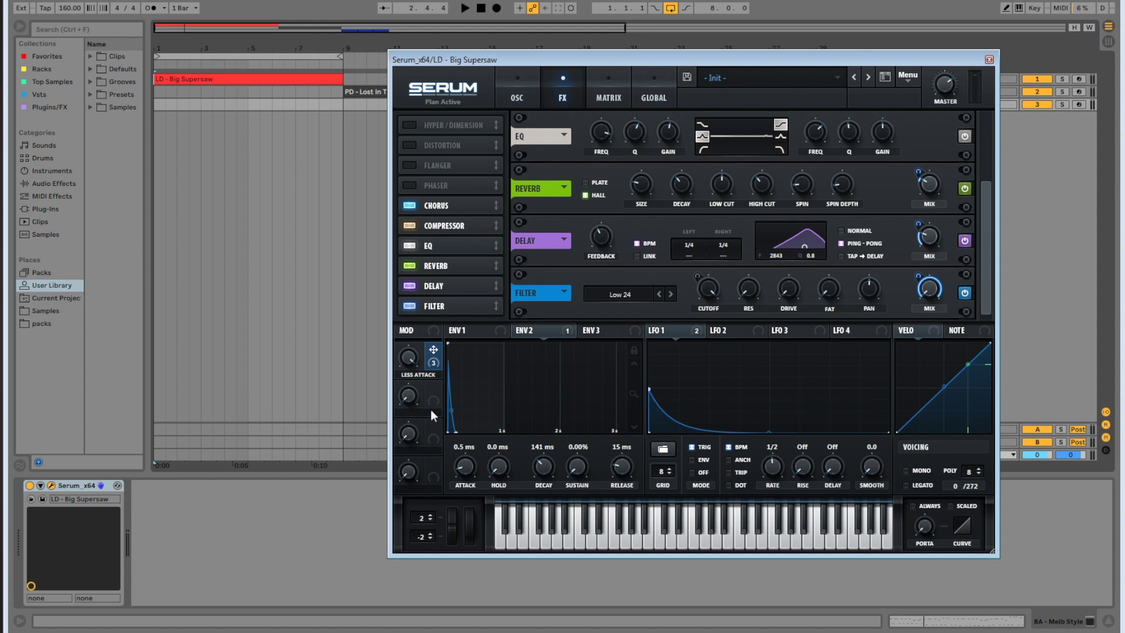
Name Macro 2 'Washout' and assign it to reverb size, reverb decay, reverb mix and delay mix
text(Washout)
key(Return)
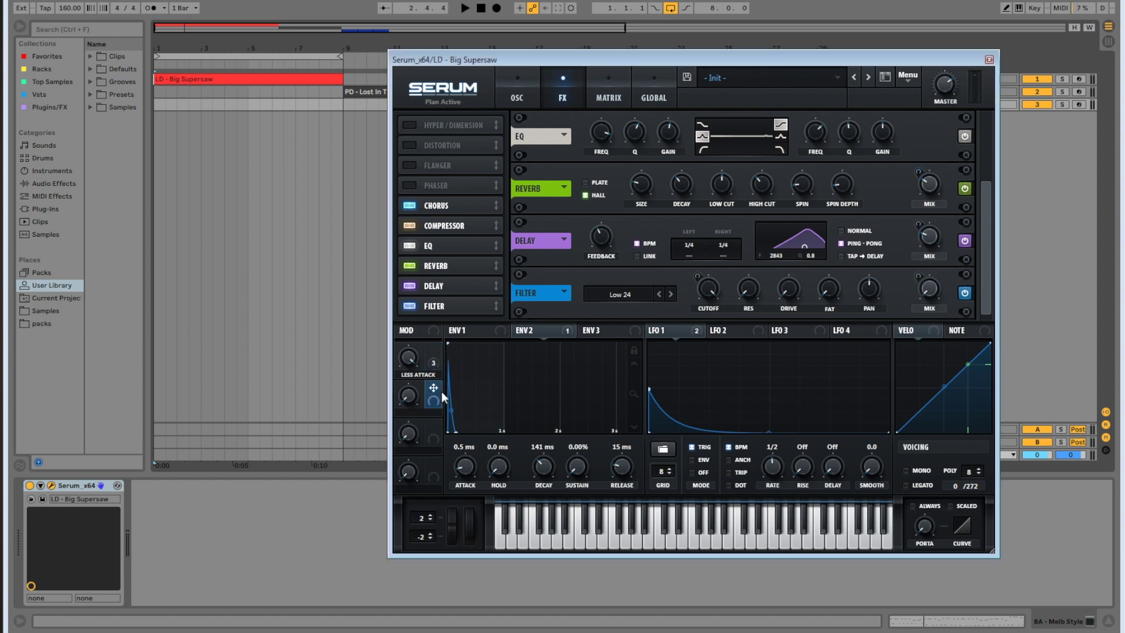
drag(436, 384, 485, 354)
drag(597, 229, 626, 204)
drag(456, 375, 674, 213)
drag(436, 390, 918, 185)
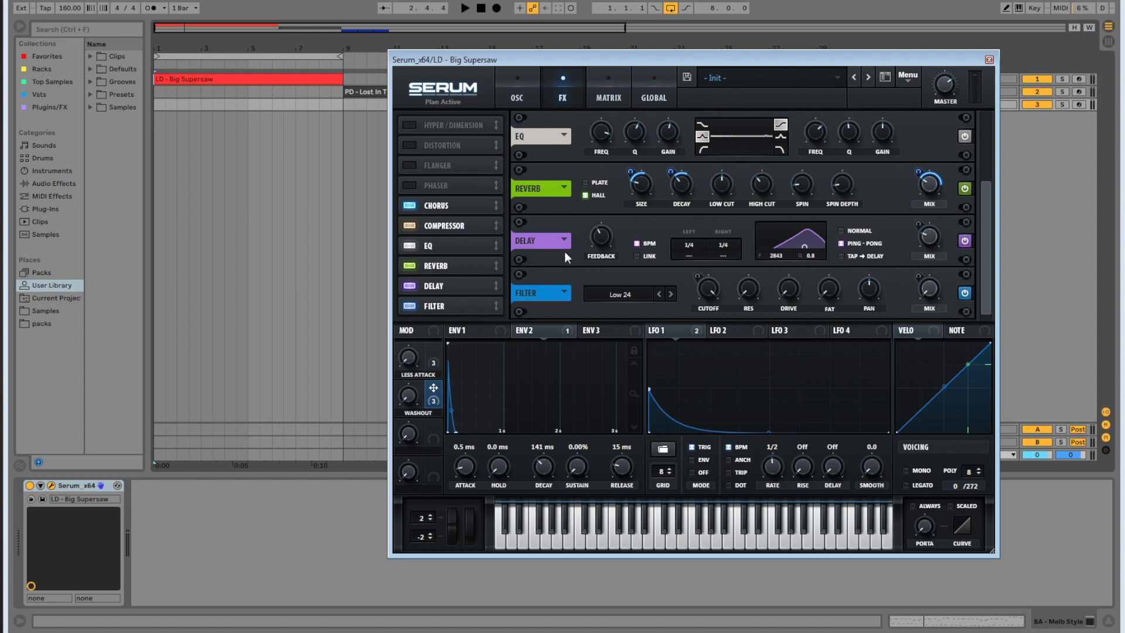
drag(433, 388, 919, 269)
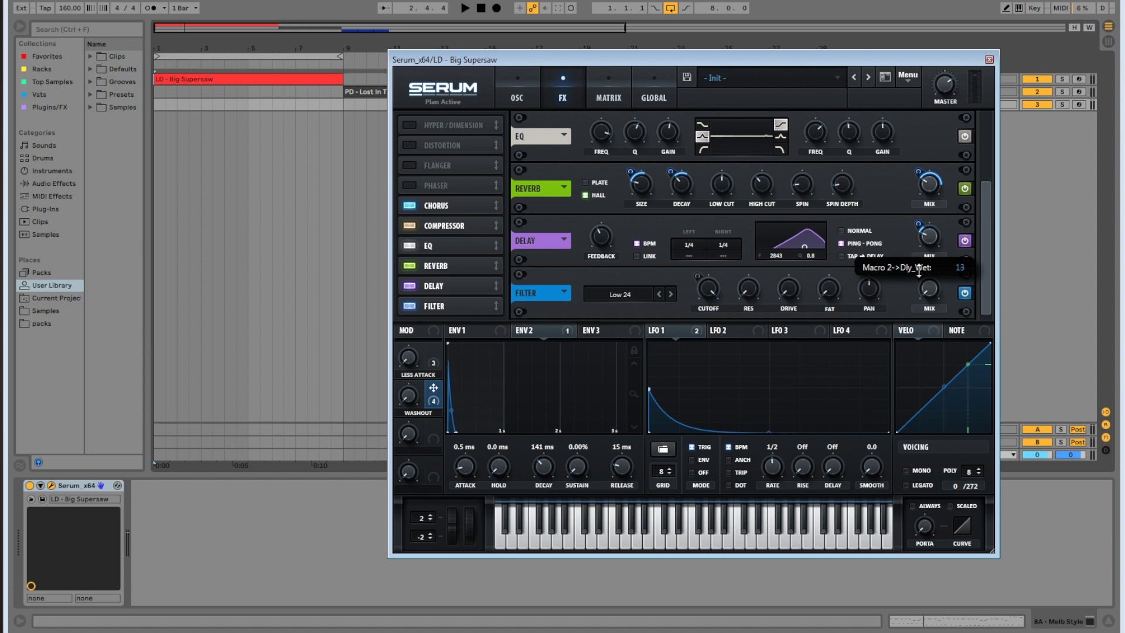
Audition the WASHOUT macro swept up, then return to the oscillator page
key(space)
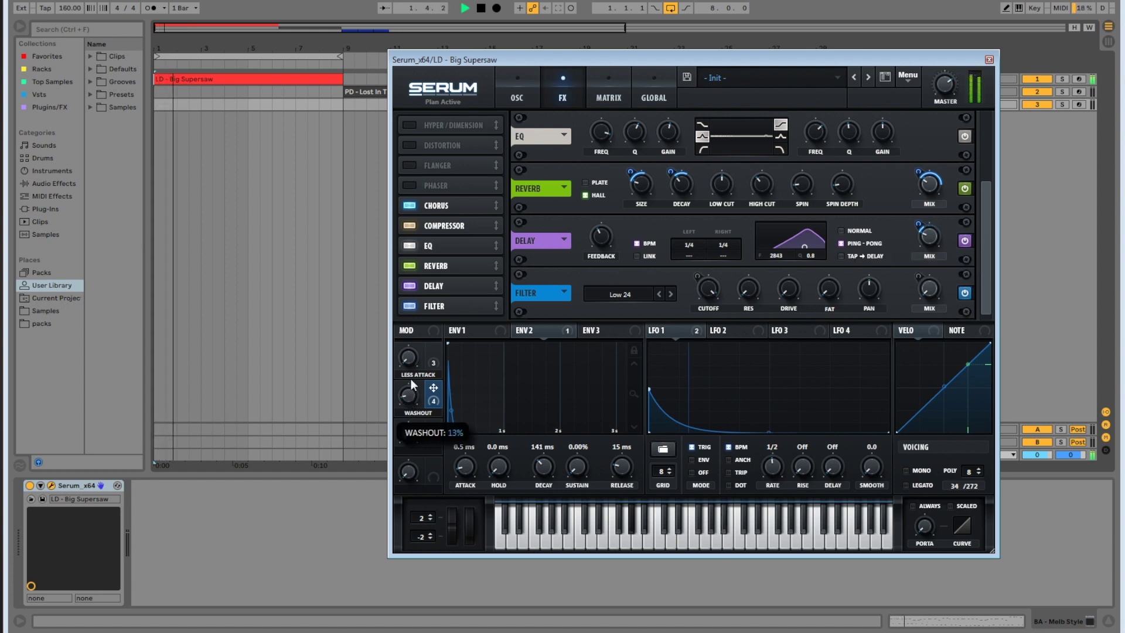
drag(417, 360, 432, 262)
key(space)
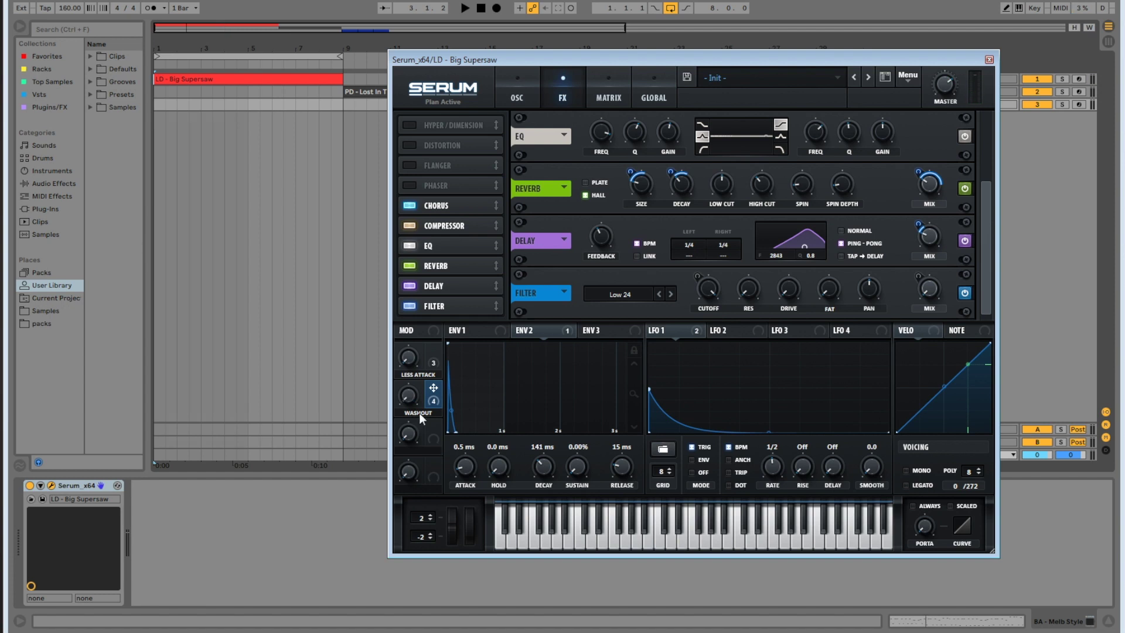
click(526, 85)
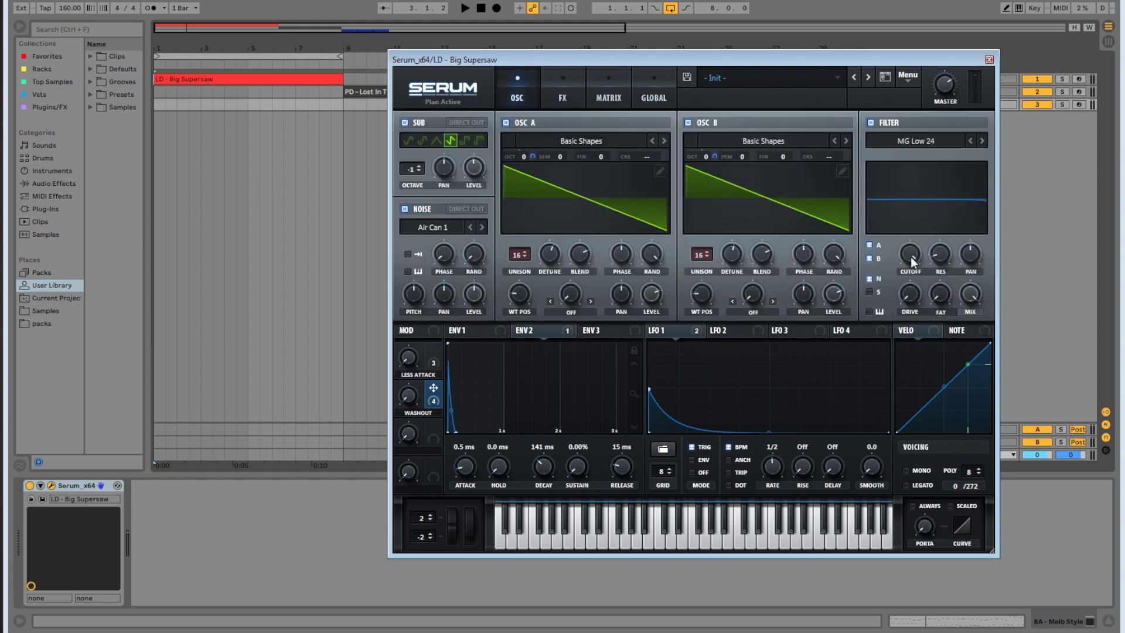
Map WASHOUT to the filter cutoff and audition it turned down to about 28%
drag(435, 397, 905, 249)
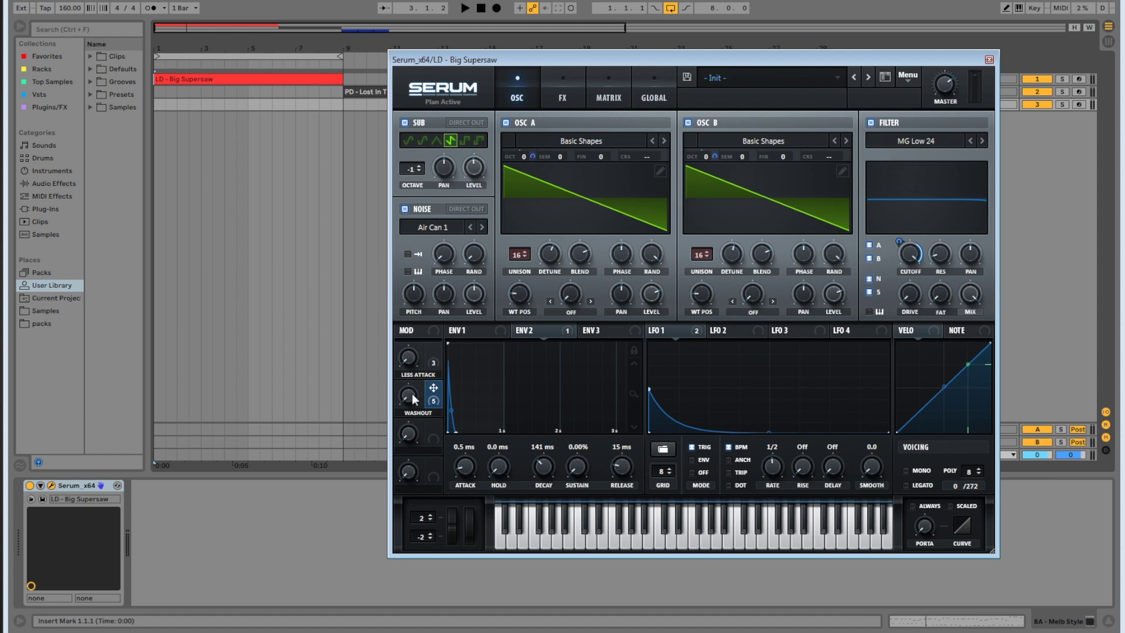
key(space)
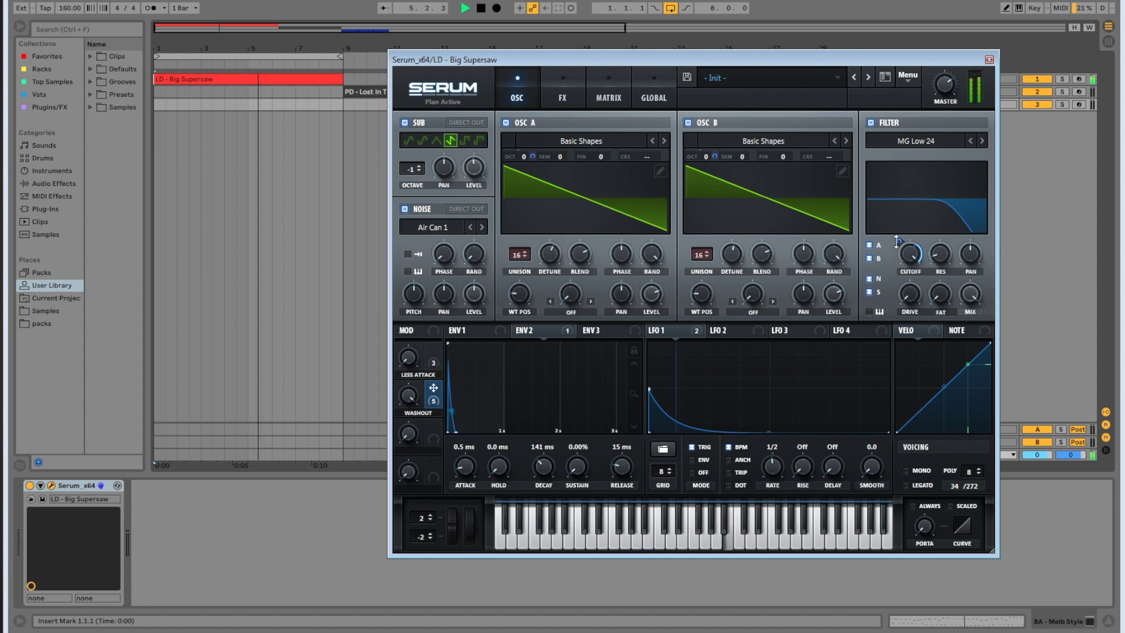
mouse_move(899, 246)
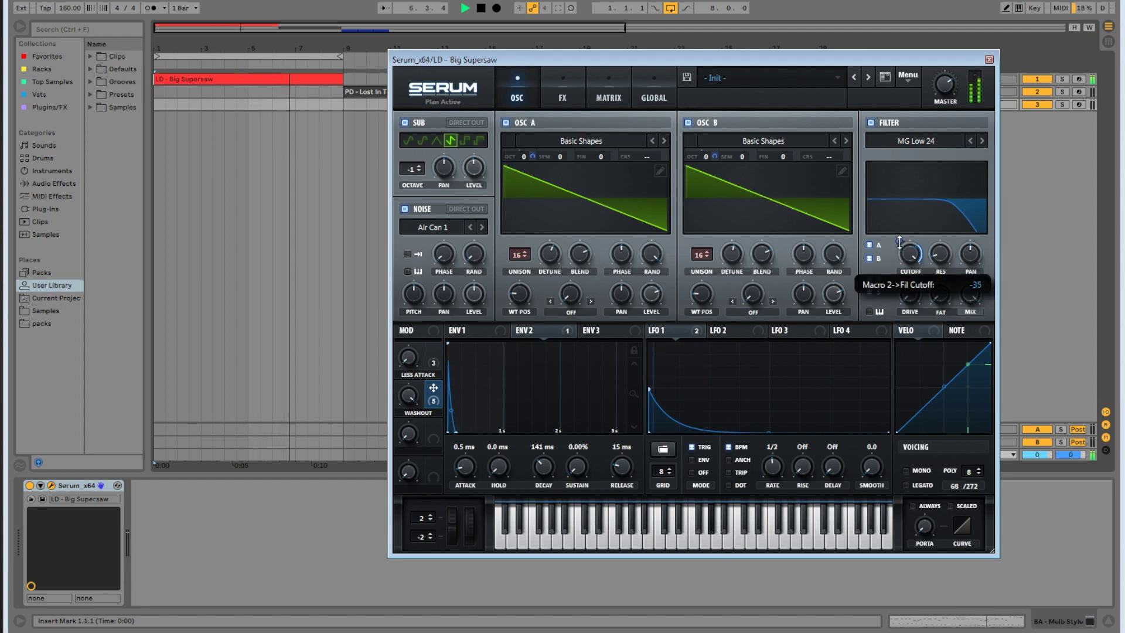
mouse_move(409, 398)
drag(409, 417, 410, 509)
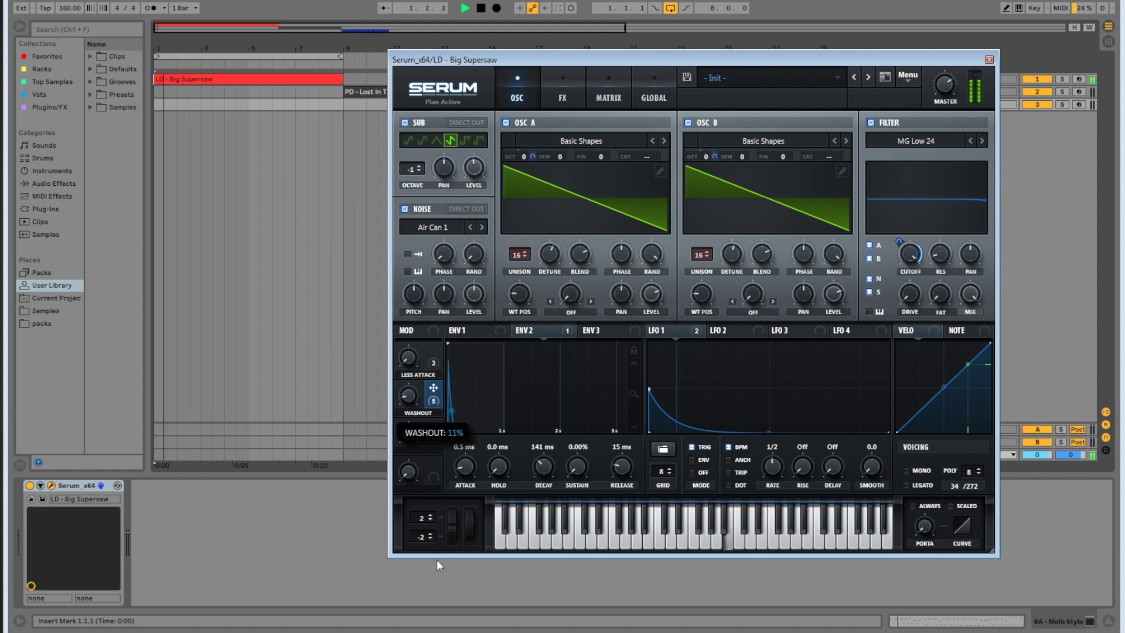
key(space)
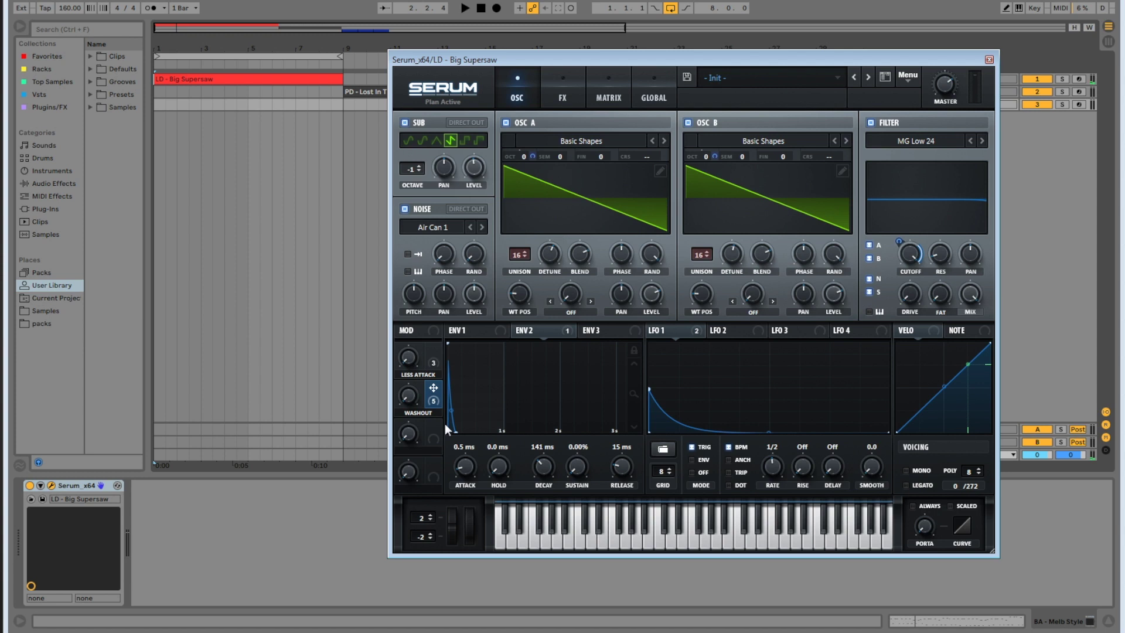
drag(527, 59, 498, 53)
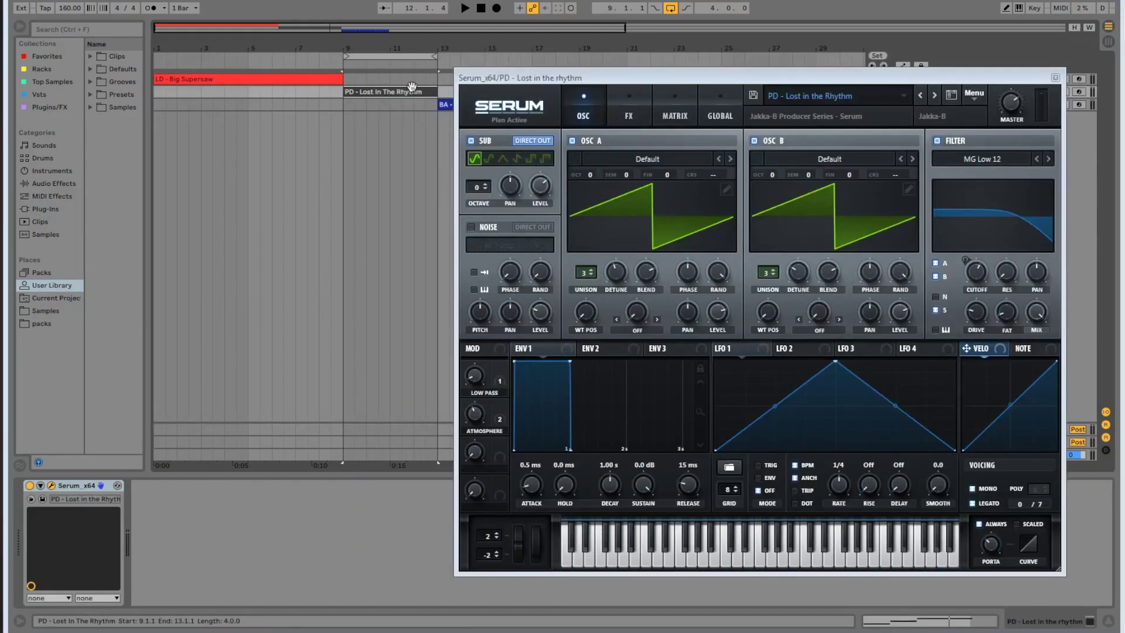
Audition the pad from bar 9, then reset Serum to the init preset
click(466, 11)
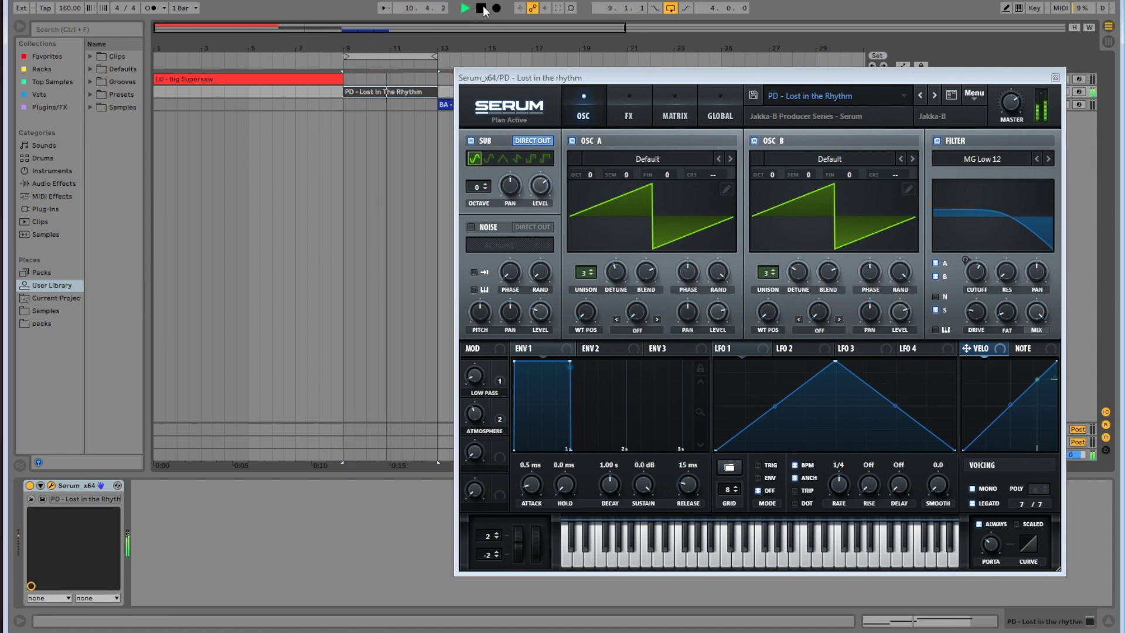
click(483, 8)
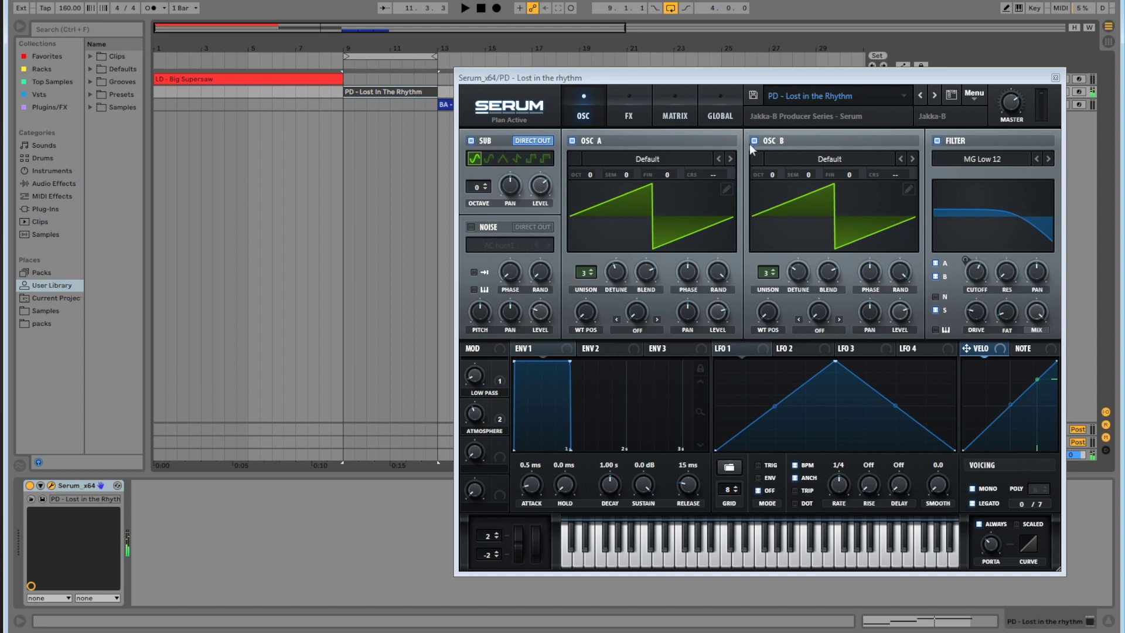
drag(775, 78, 764, 76)
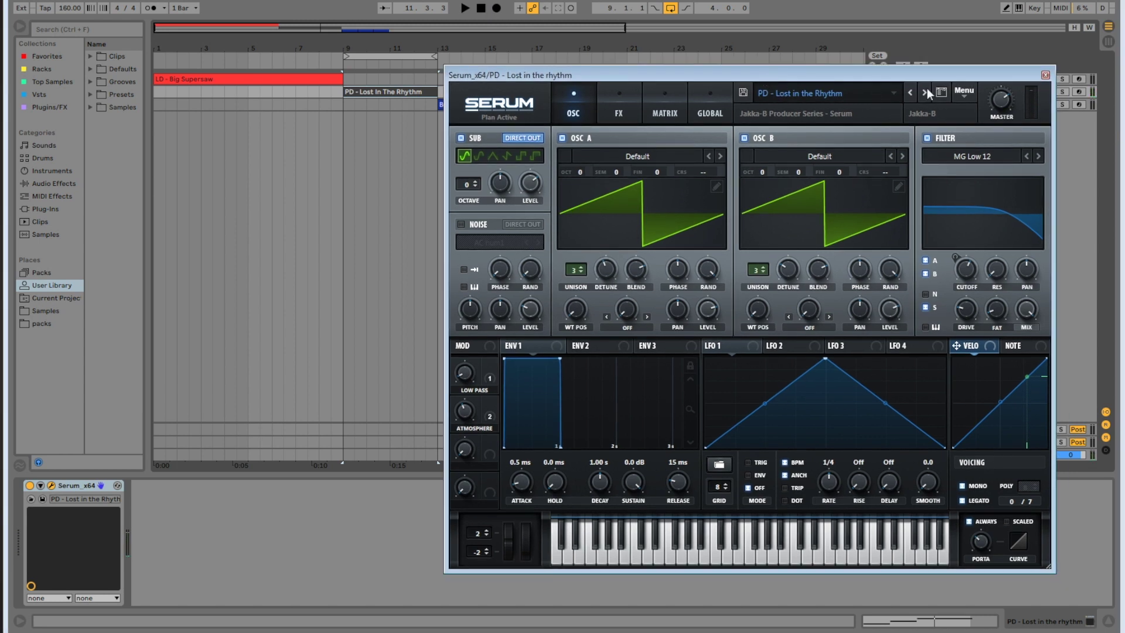
click(965, 94)
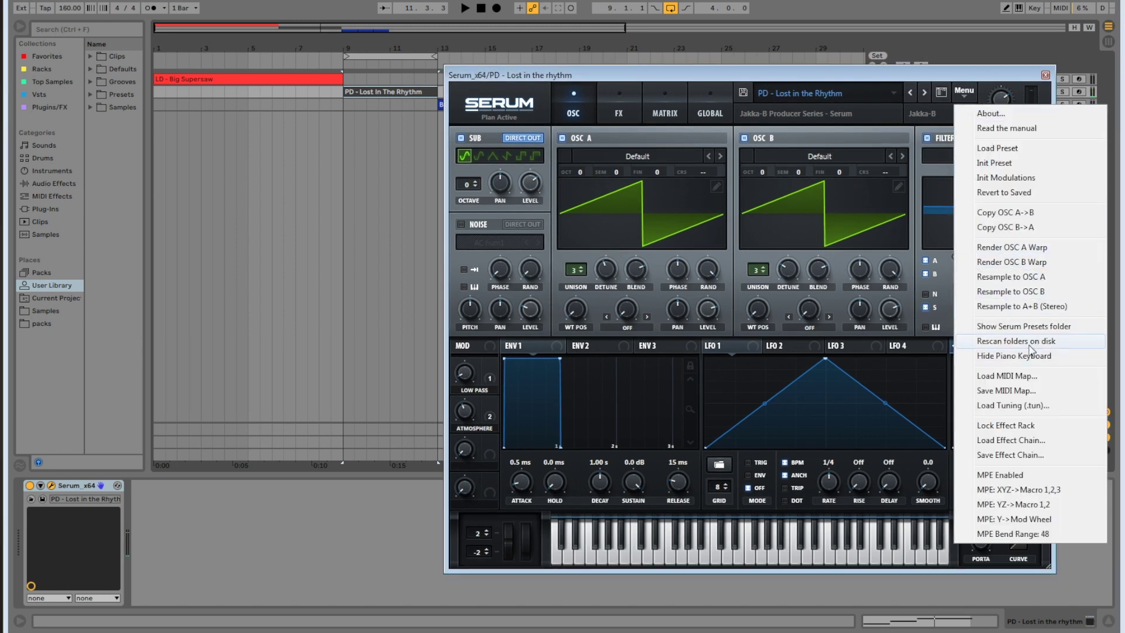
click(1006, 164)
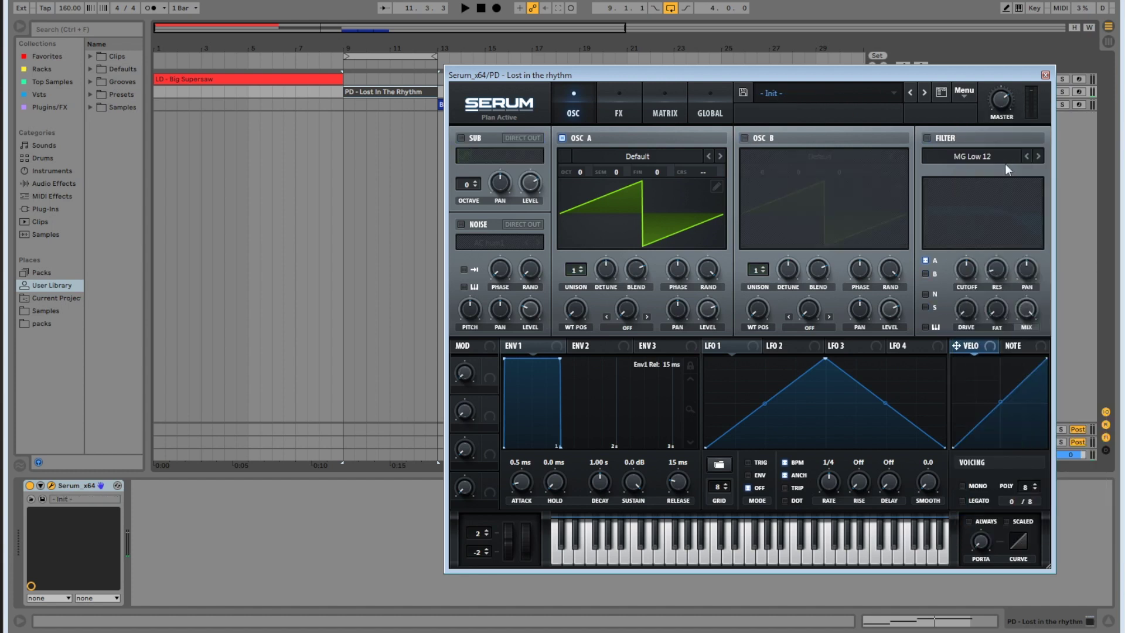
Enable oscillator B and the sub at about 65%, with 3 unison voices on both oscillators
click(745, 138)
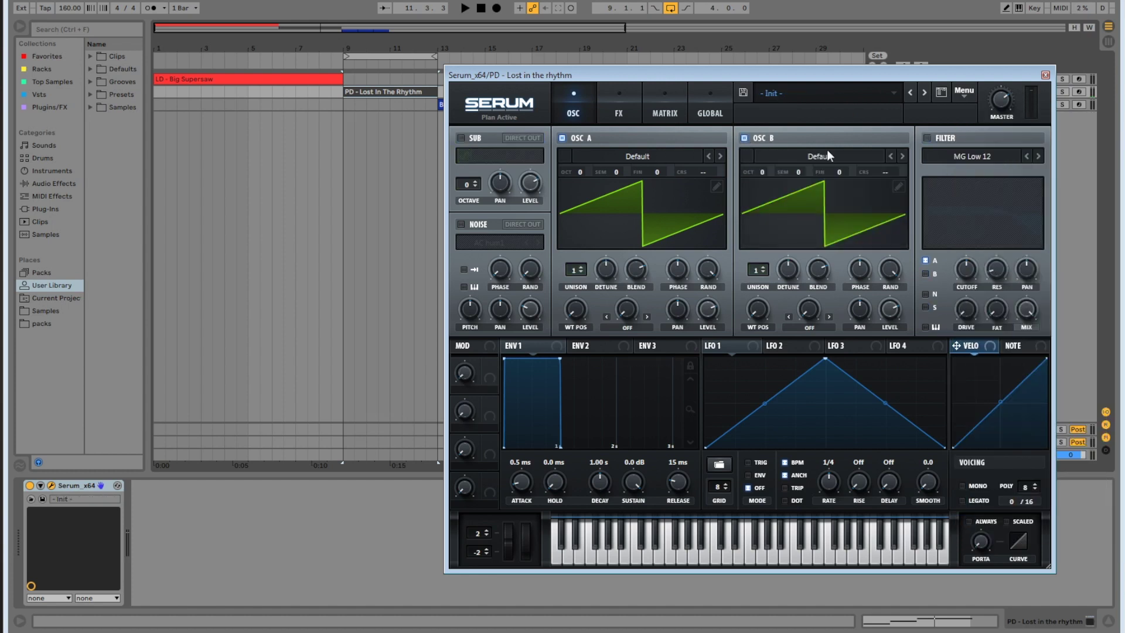
click(461, 138)
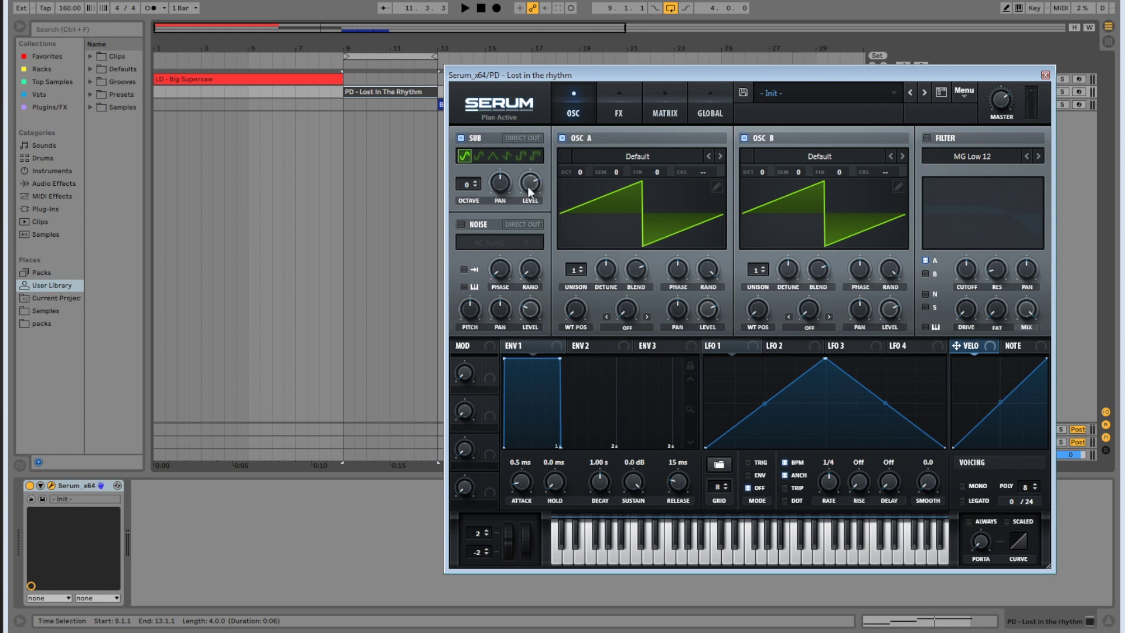
drag(528, 186, 529, 198)
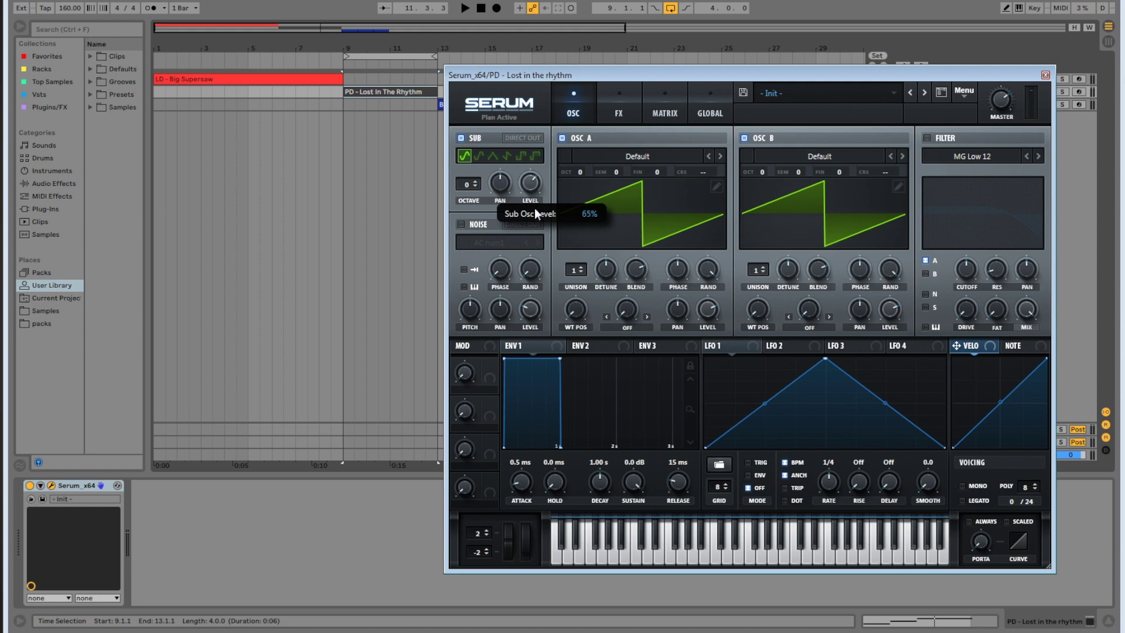
click(581, 267)
click(582, 267)
click(764, 267)
click(764, 267)
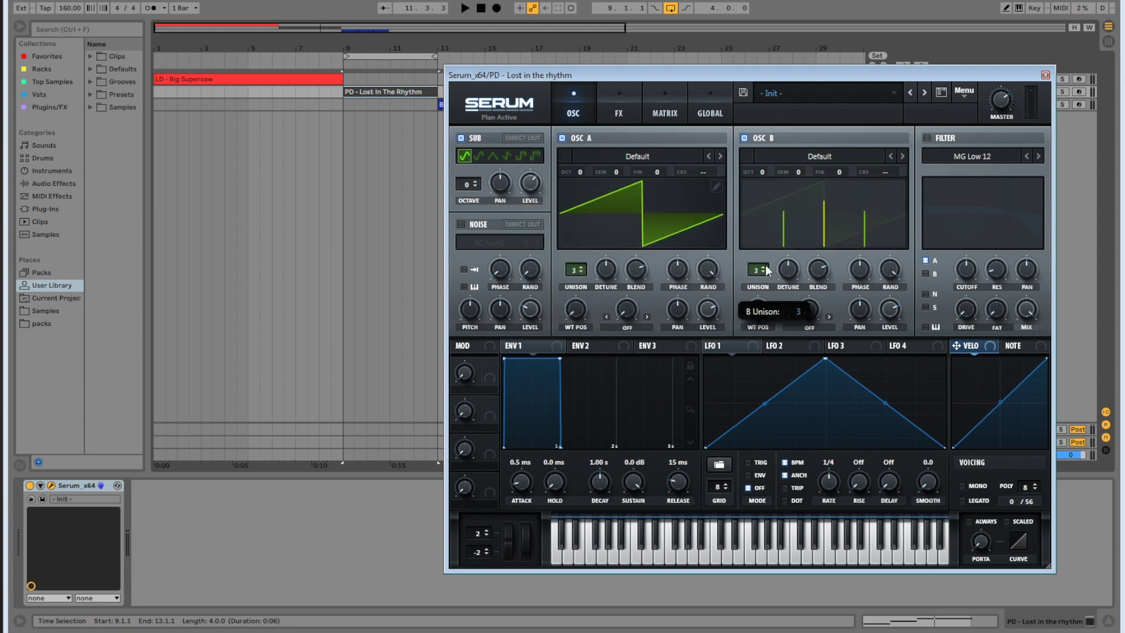
Detune oscillator A's unison to 0.20 and oscillator B's to 0.11
drag(603, 270, 606, 282)
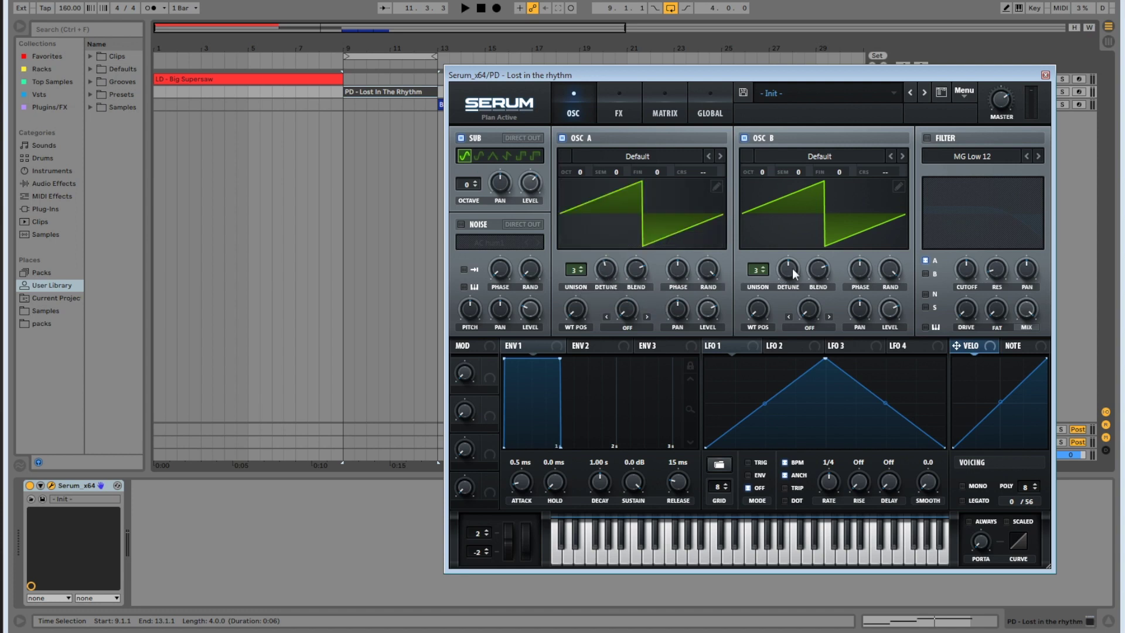
drag(788, 270, 789, 271)
drag(607, 275, 609, 283)
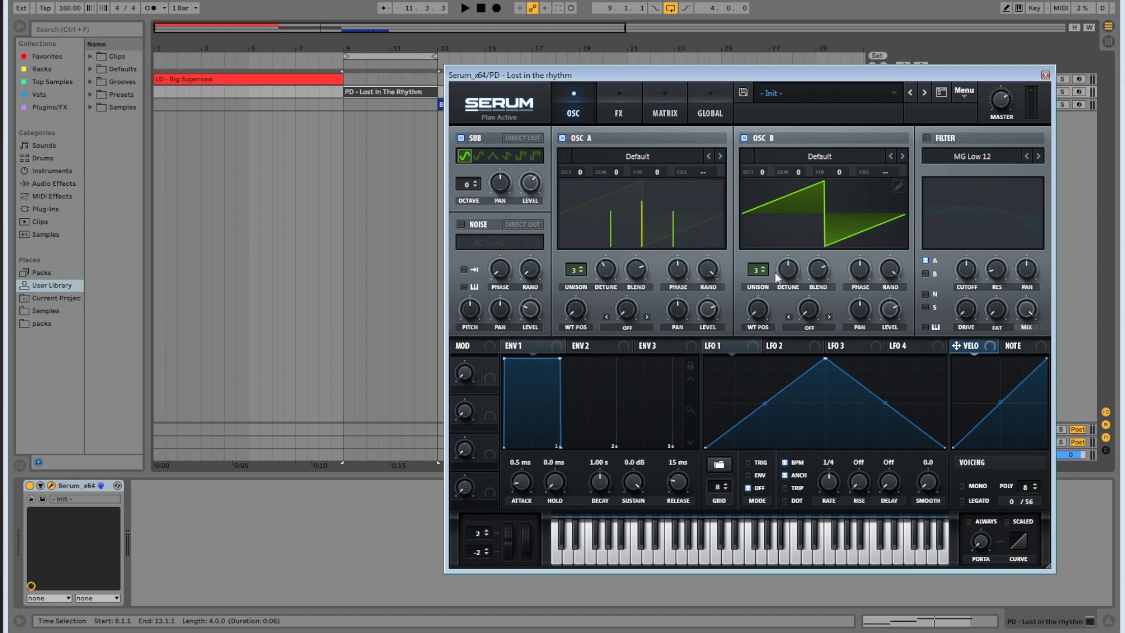
drag(782, 274, 784, 301)
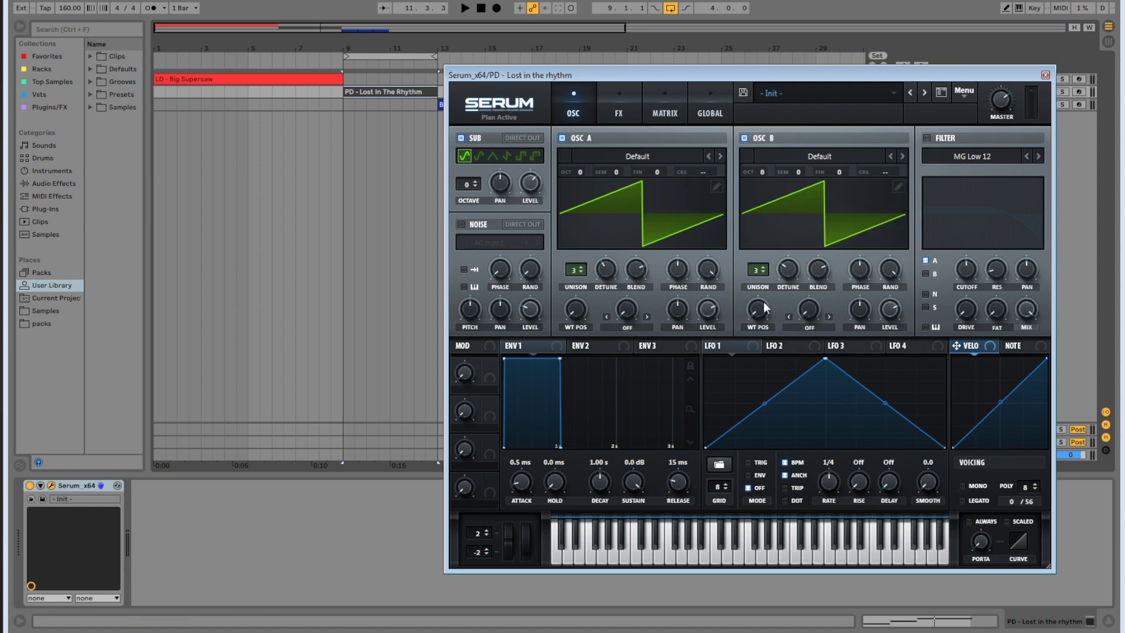
Enable the filter on oscillator B with a 943 Hz cutoff and about 13% fat
click(927, 138)
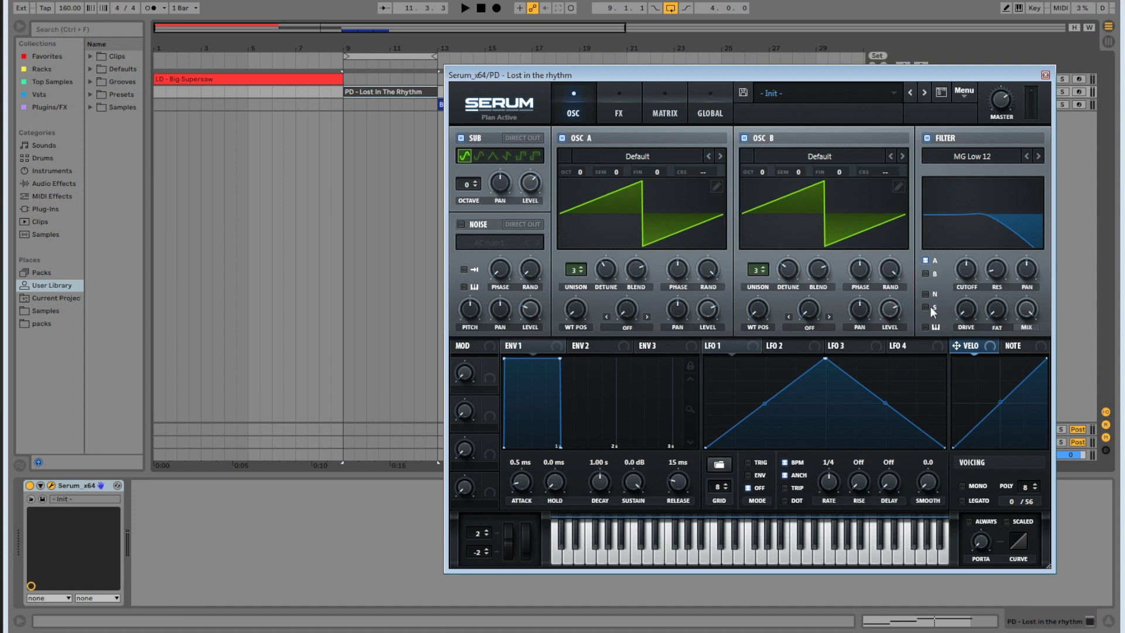
click(922, 274)
drag(965, 278, 972, 264)
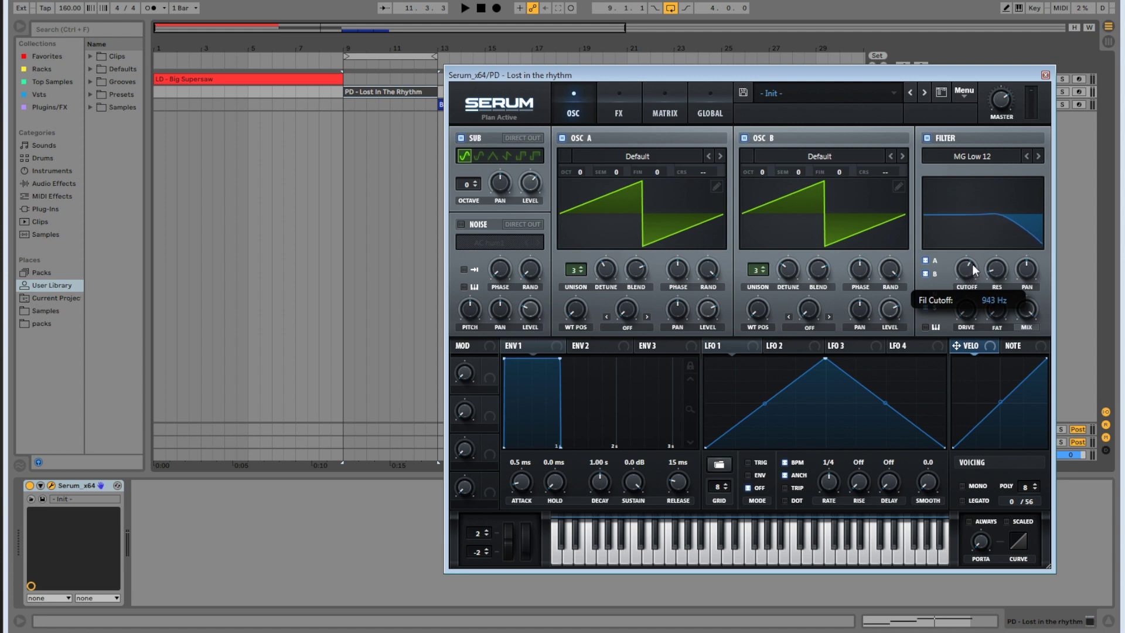
drag(998, 301, 964, 273)
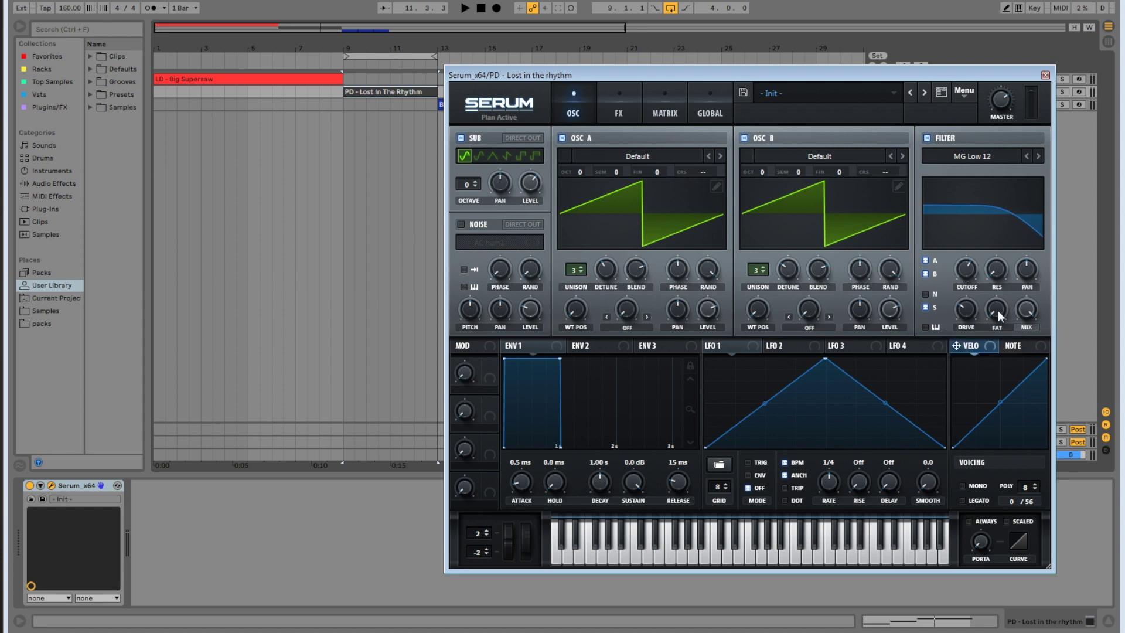
drag(997, 312, 1000, 296)
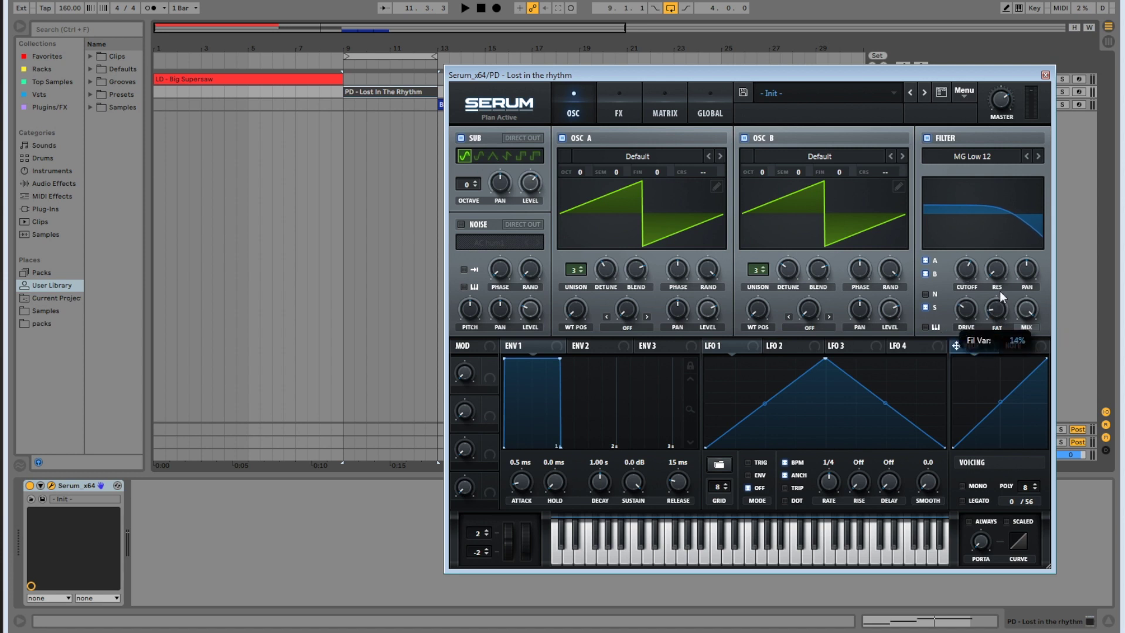
drag(1000, 293, 999, 293)
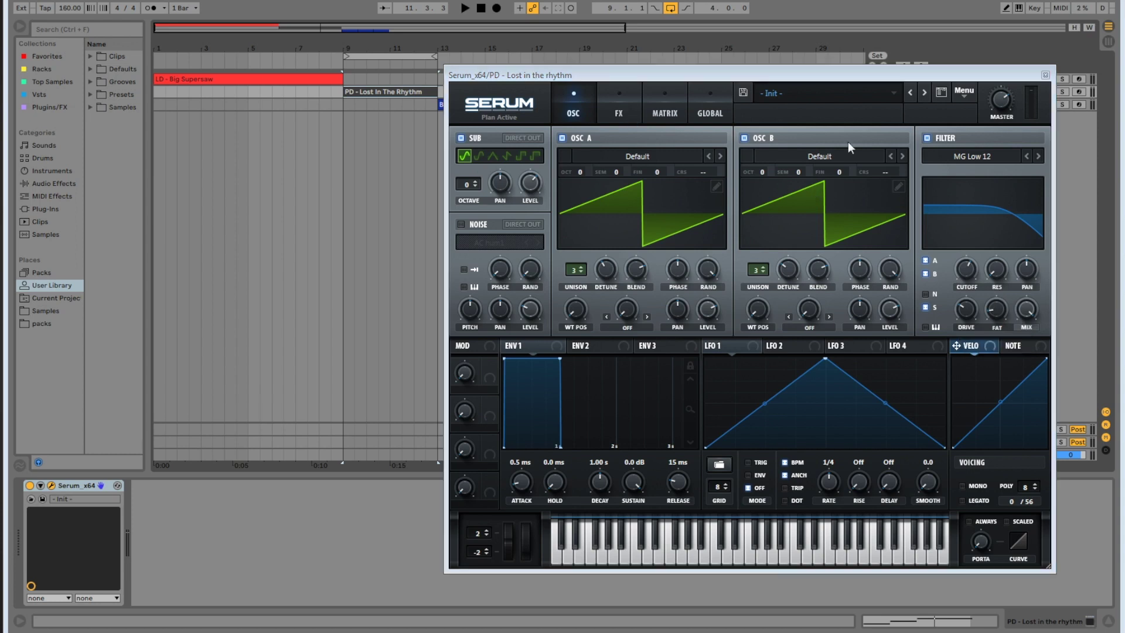
click(610, 111)
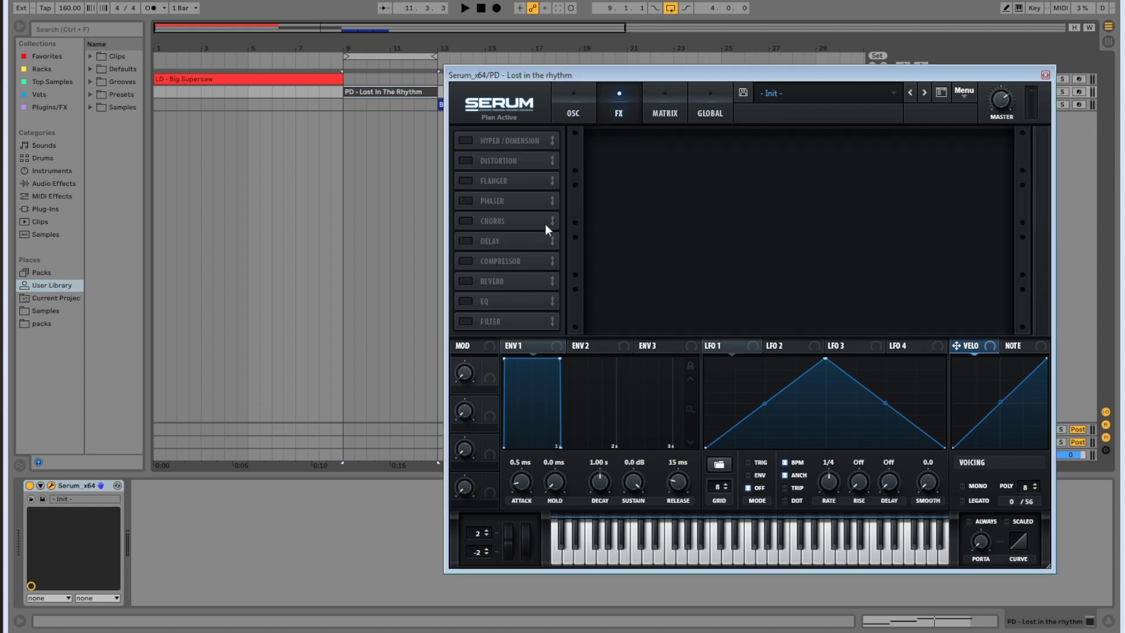
Add a flanger and a chorus below it, with the chorus mix lowered to 18%
click(465, 180)
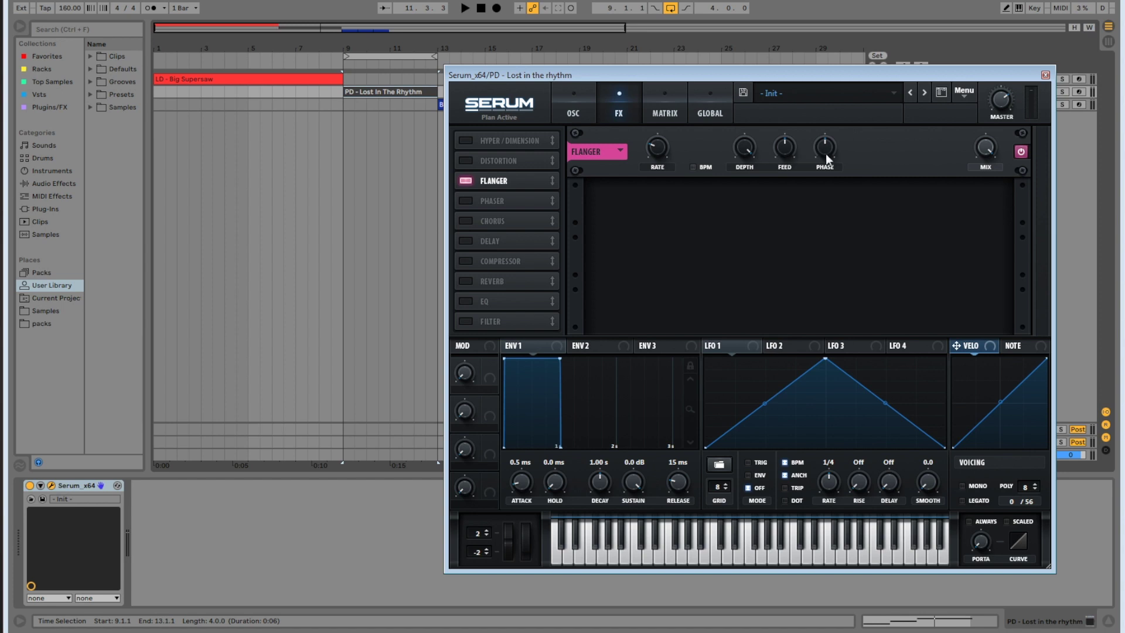
mouse_move(990, 153)
click(468, 222)
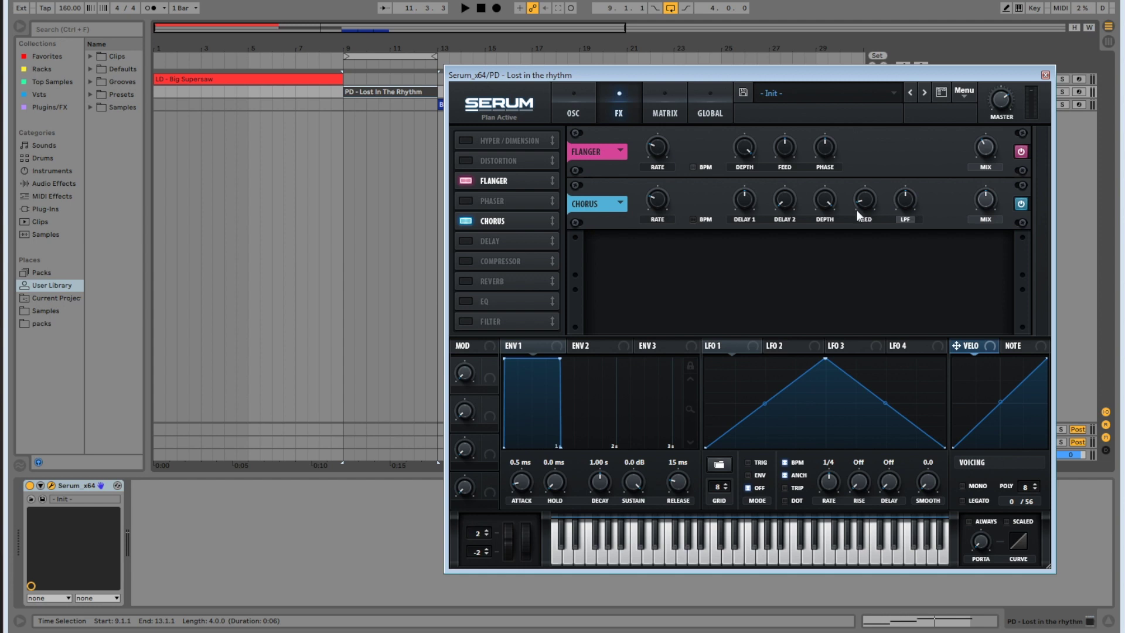
drag(993, 201, 986, 245)
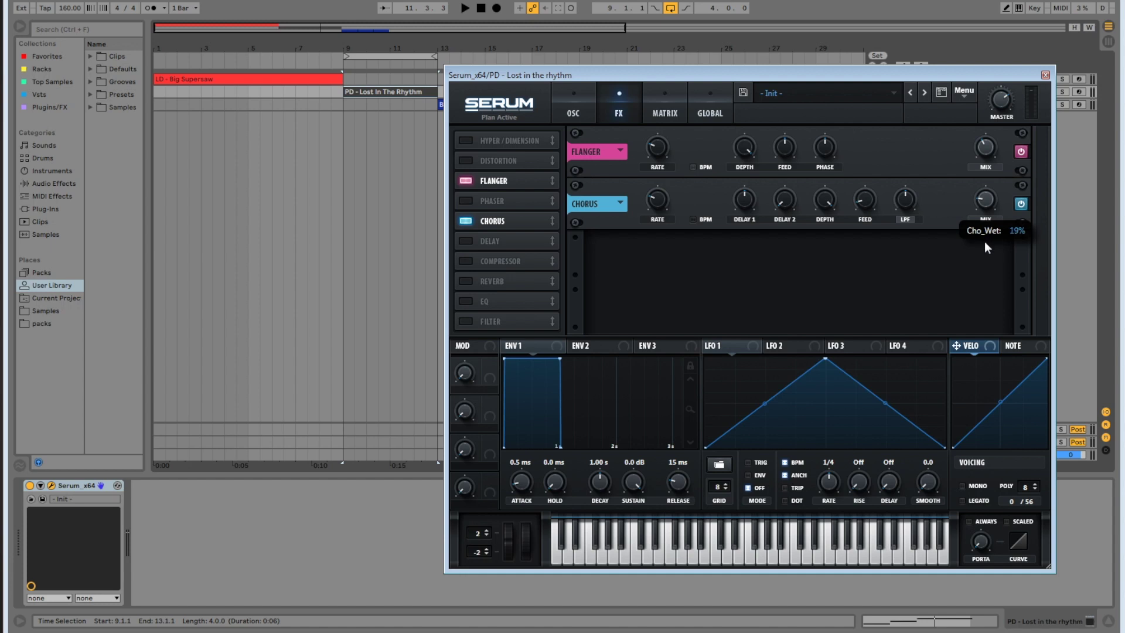
Add a multiband compressor after the chorus and lengthen its release slightly
click(470, 262)
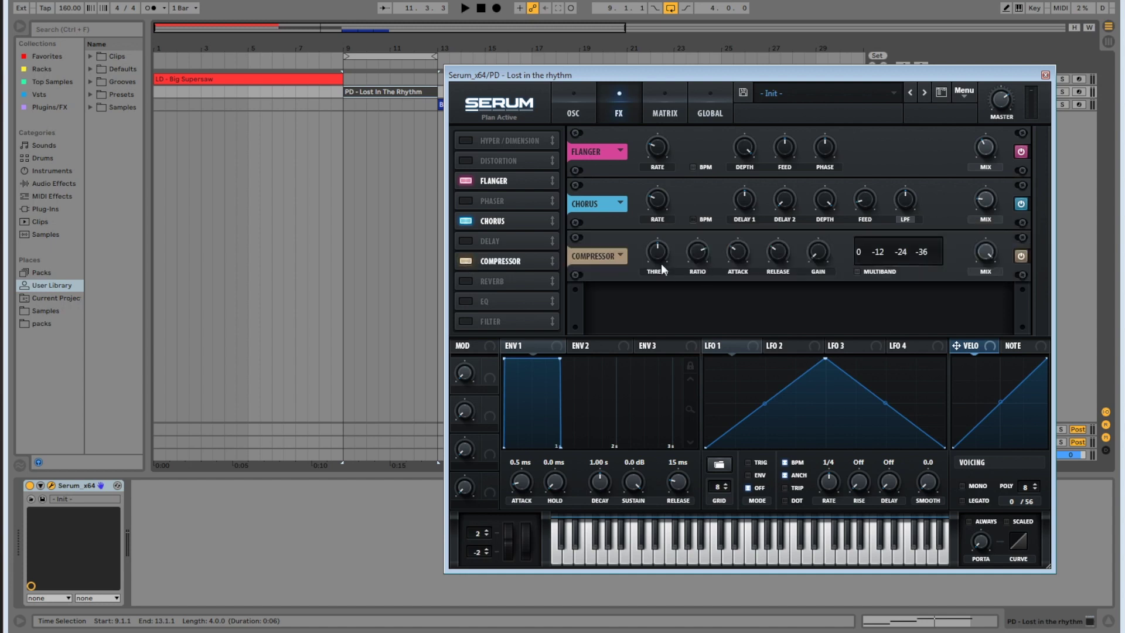
click(859, 271)
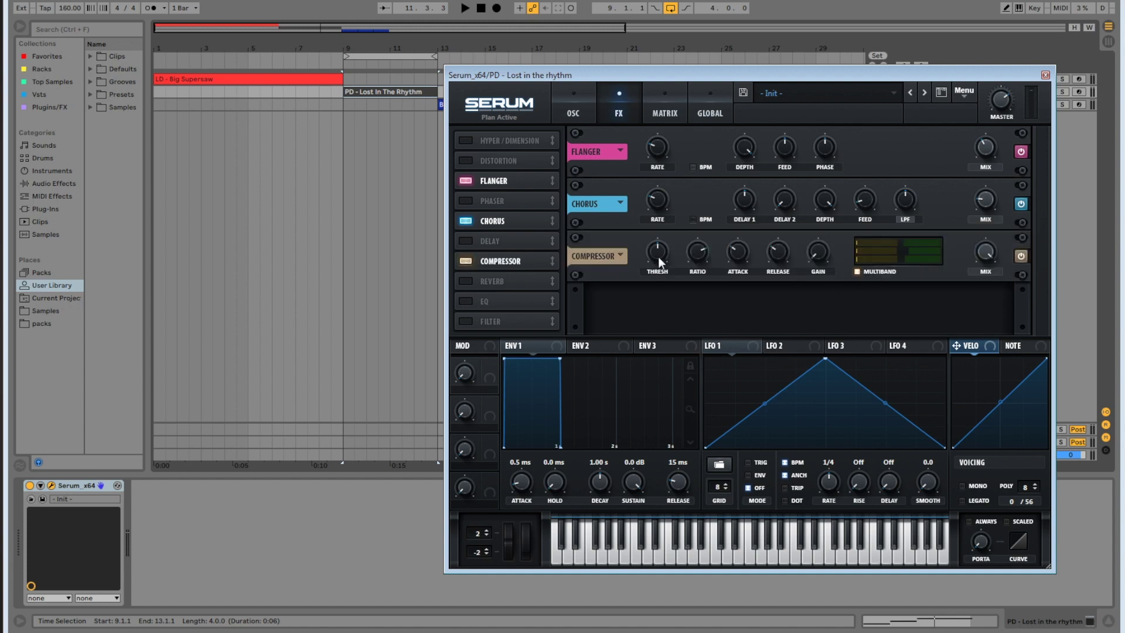
mouse_move(659, 275)
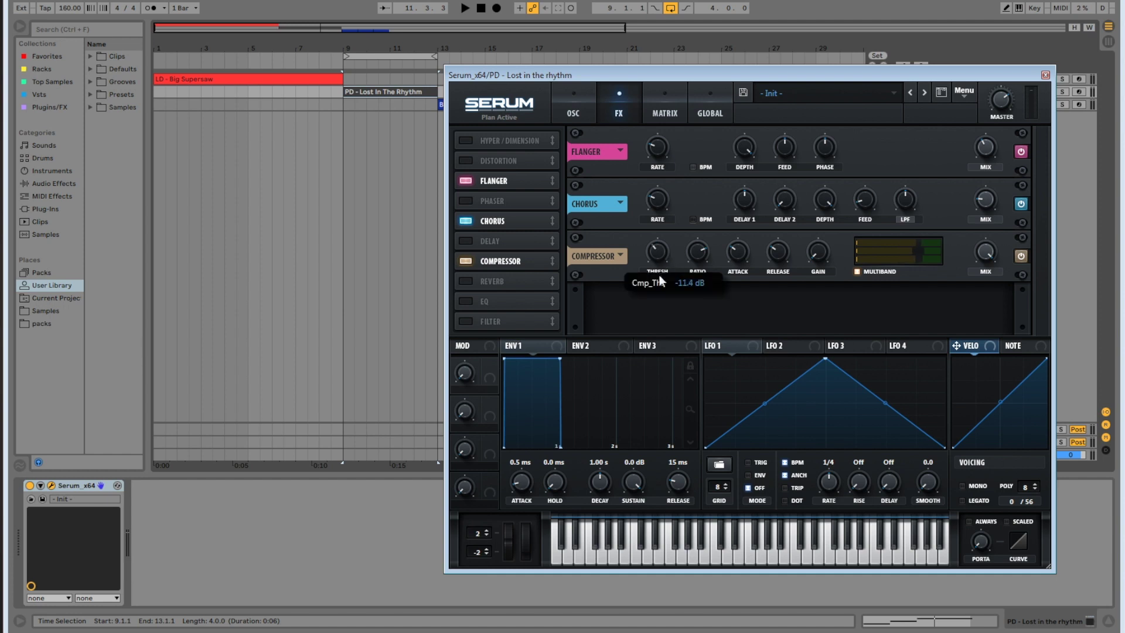
mouse_move(697, 266)
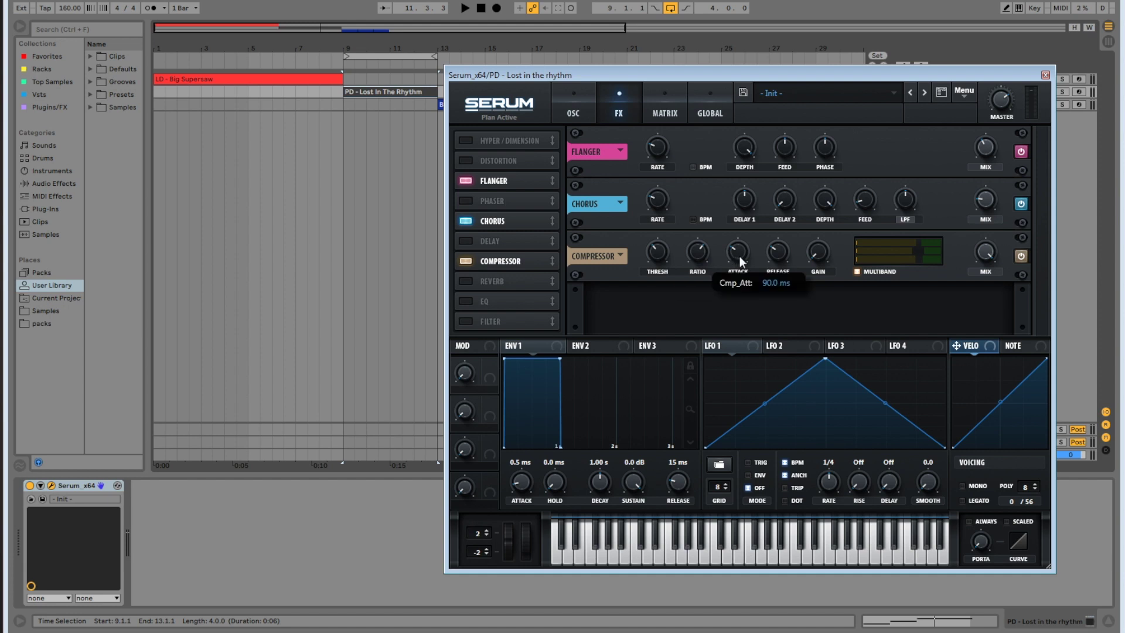
drag(778, 258, 787, 226)
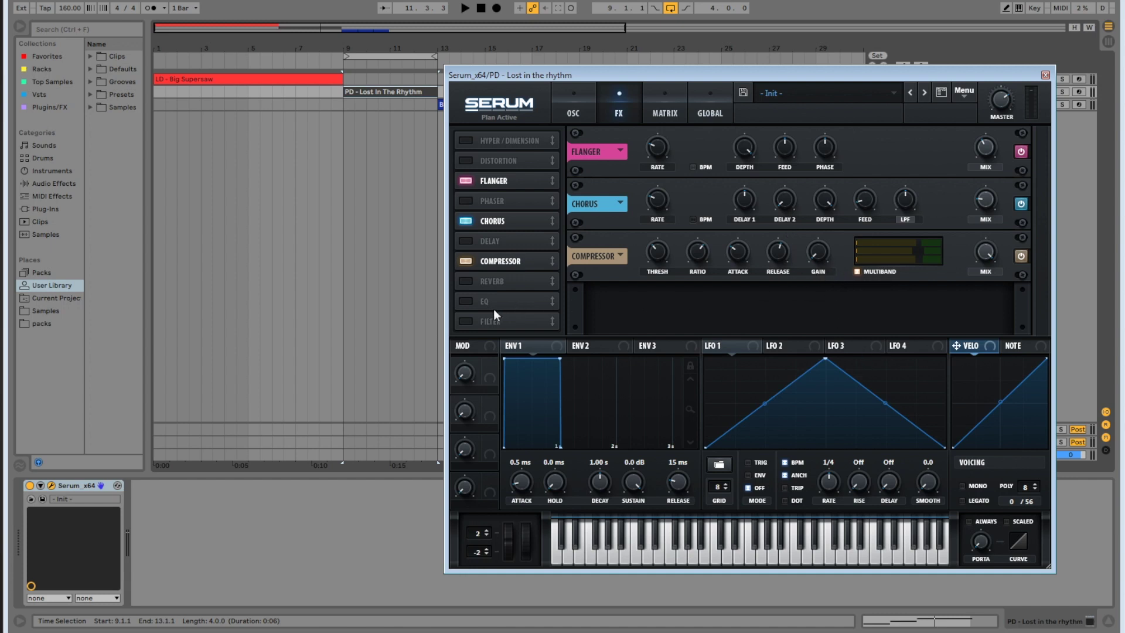
Add an EQ whose high band is a low-pass lowered to about 404 Hz
click(466, 303)
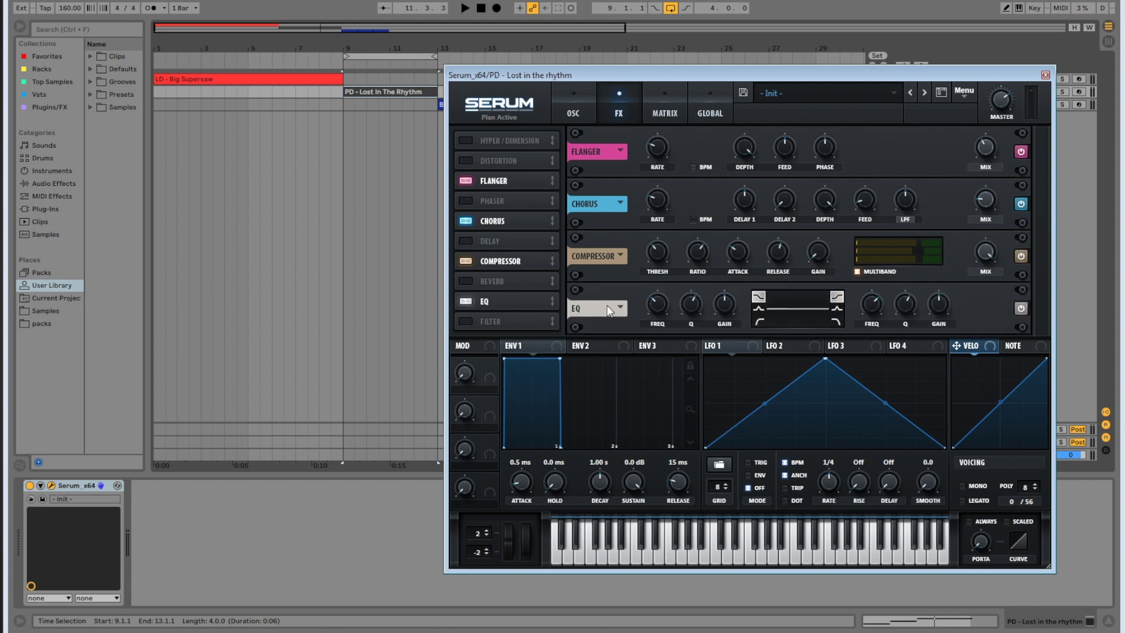
click(837, 321)
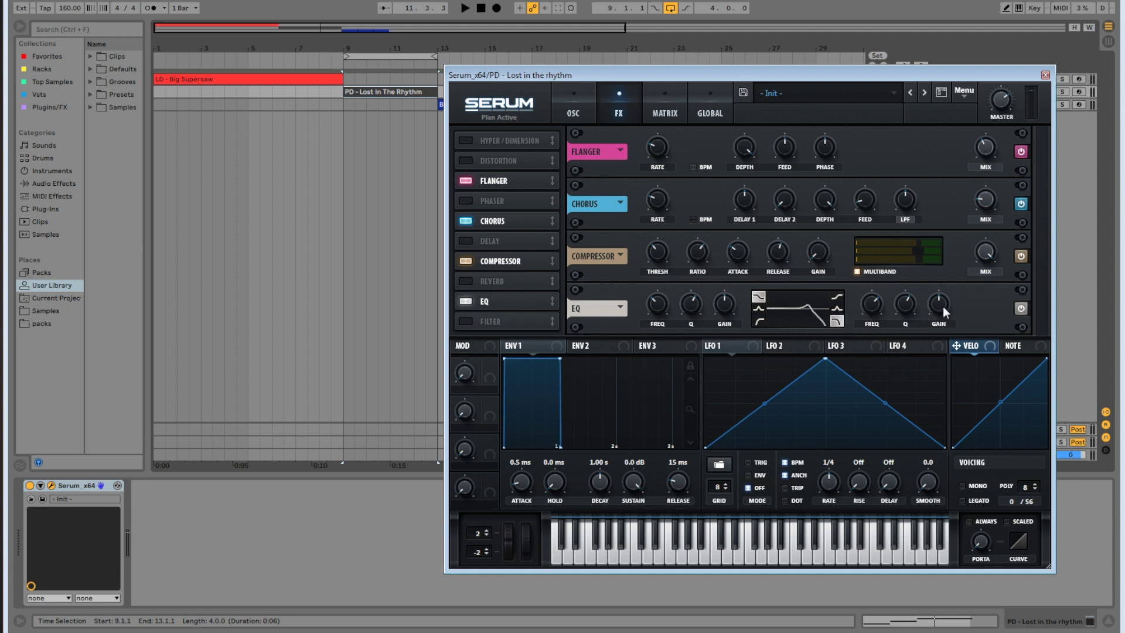
mouse_move(945, 305)
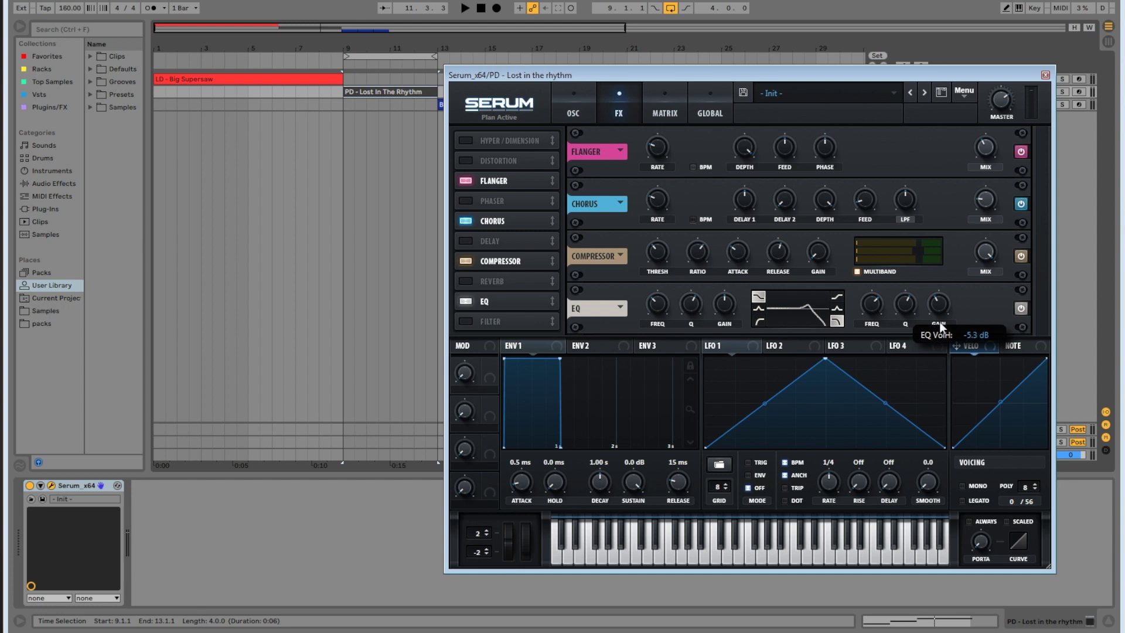
mouse_move(906, 313)
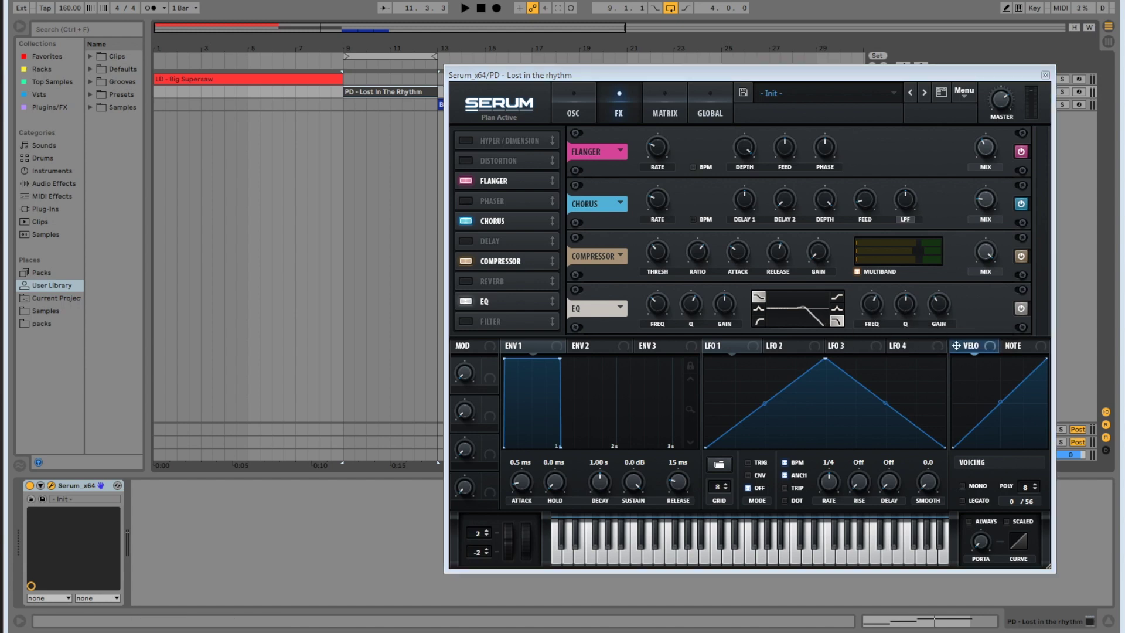
drag(873, 312, 875, 339)
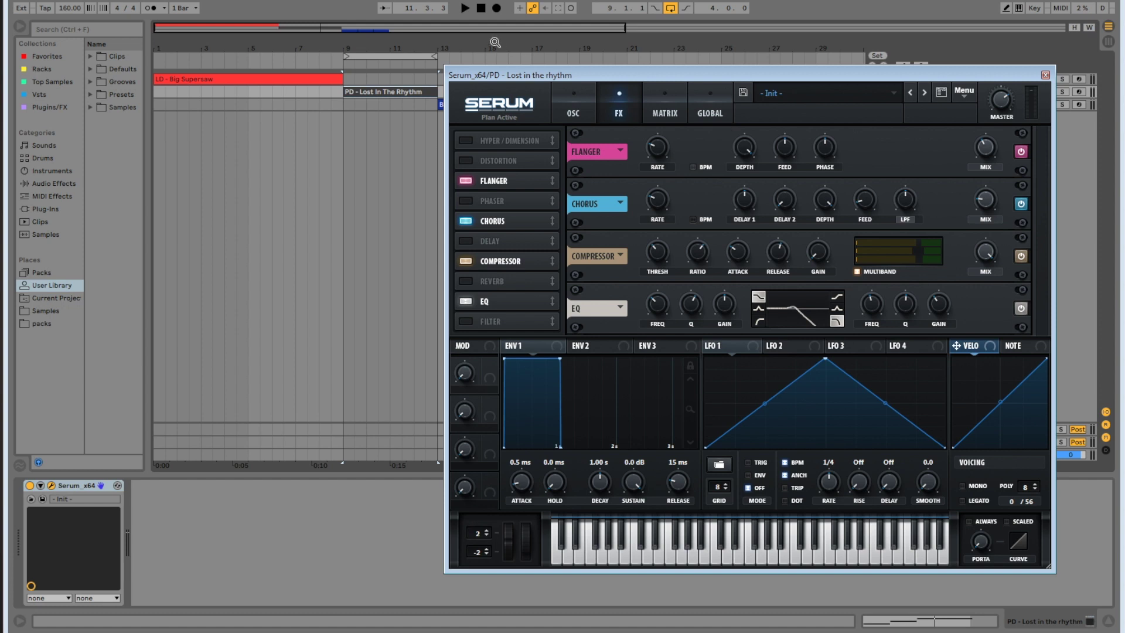
Play the pad to hear the effects, then enable Hyper/Dimension
click(464, 9)
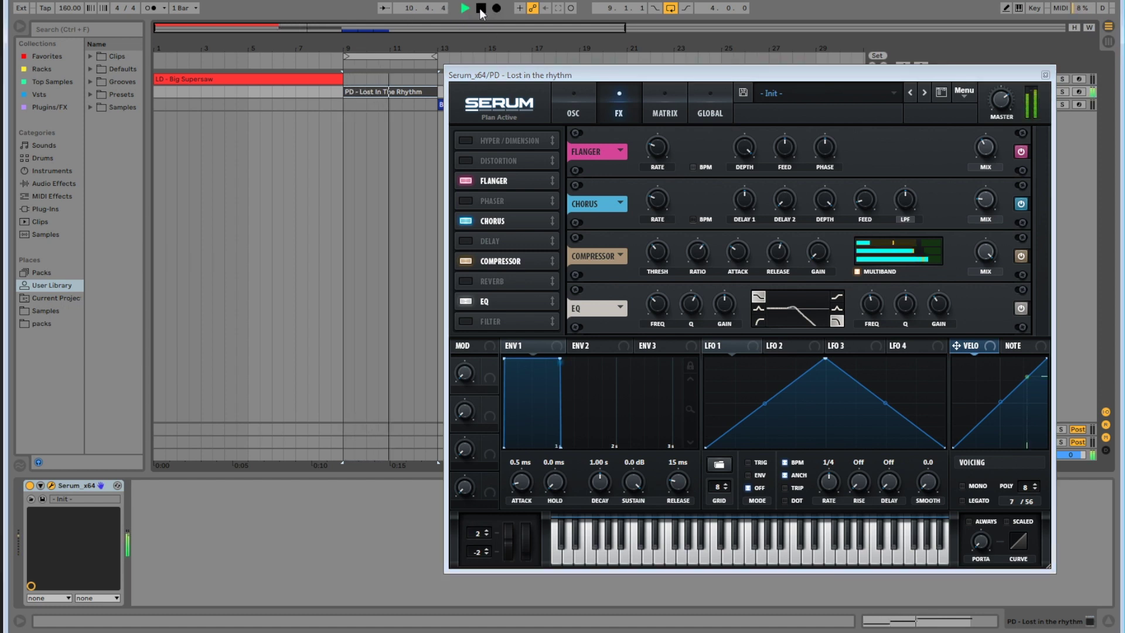
click(481, 9)
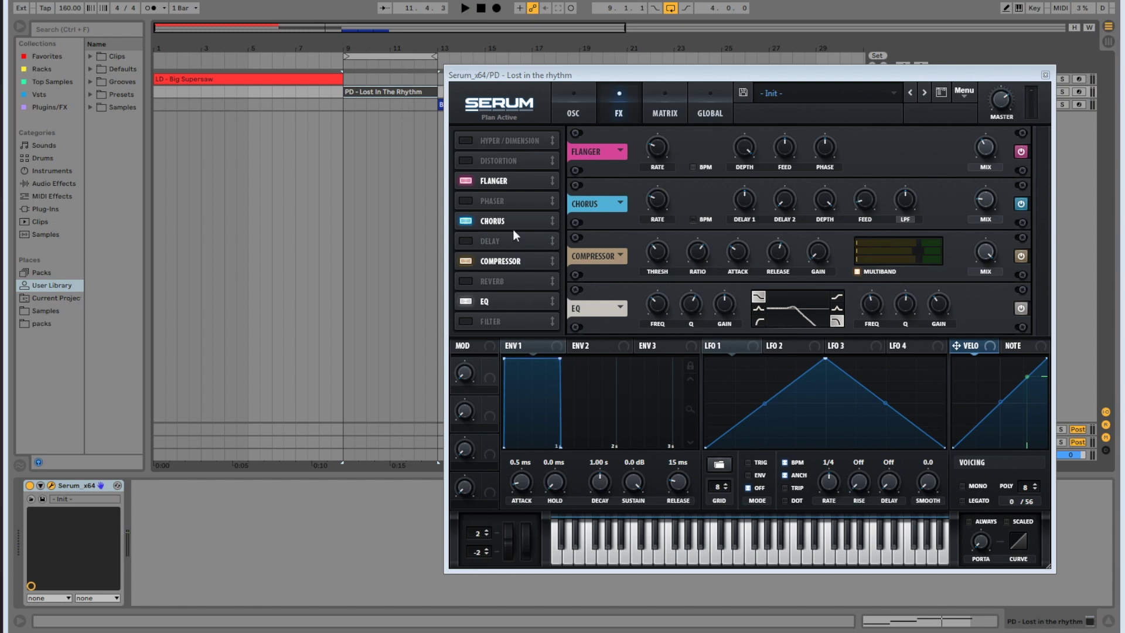
click(467, 141)
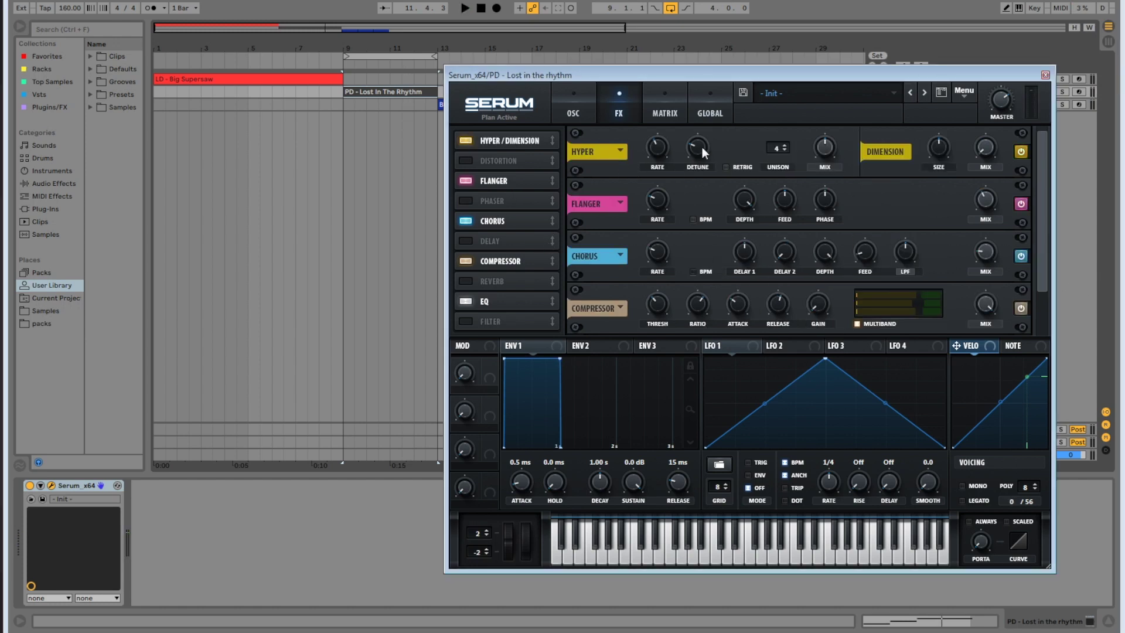
Lower the Hyper mix to 18% and the Dimension size to 16%
drag(824, 148, 819, 191)
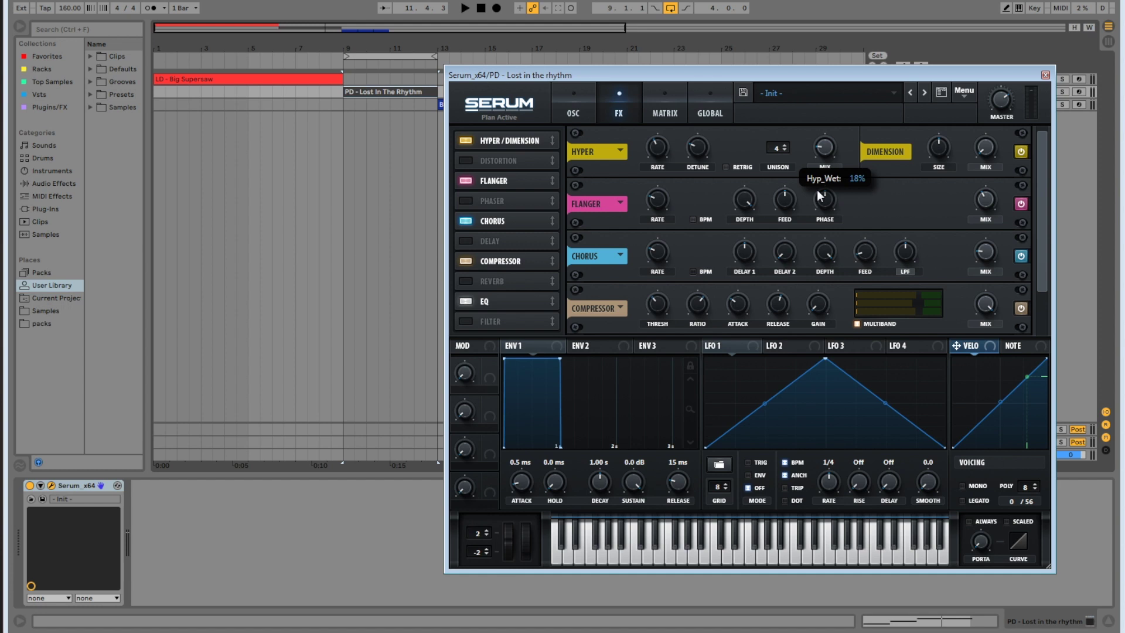
drag(940, 146, 933, 192)
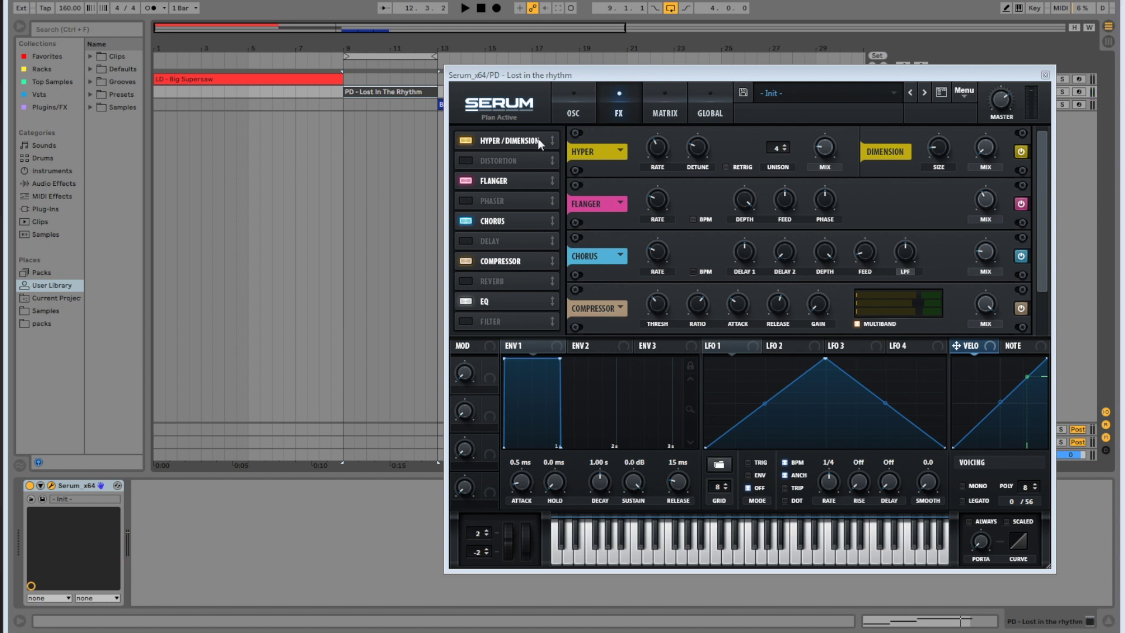
click(566, 112)
Name Macro 1 'Low Pass', map it to filter cutoff at 49%, and name Macro 2 'Atmosphere'
text(Low Pass)
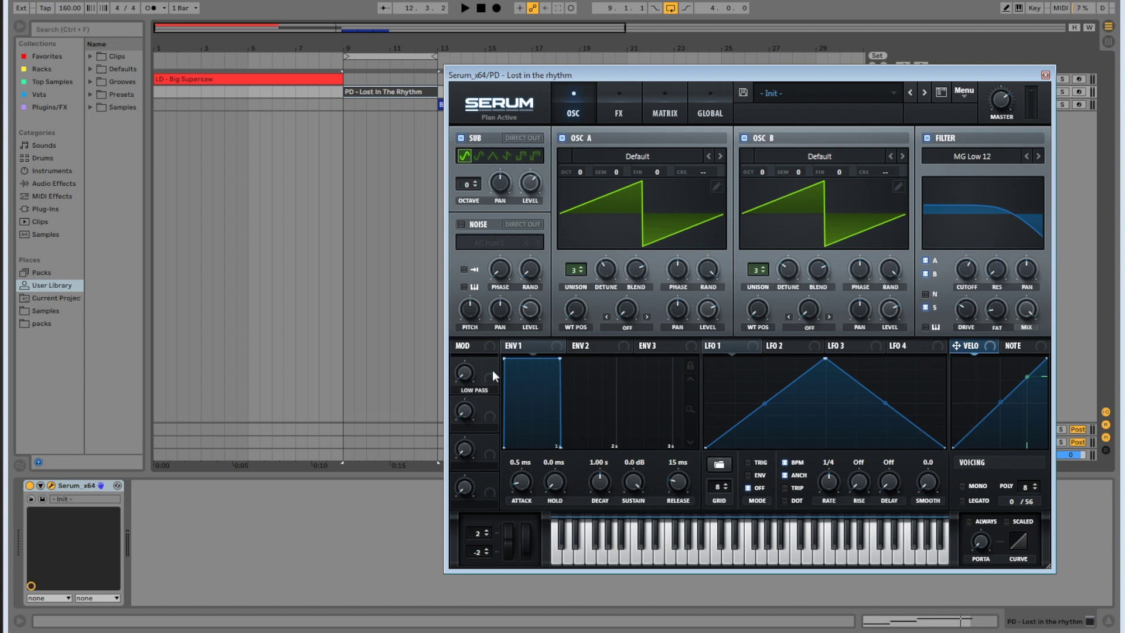
drag(492, 371, 964, 268)
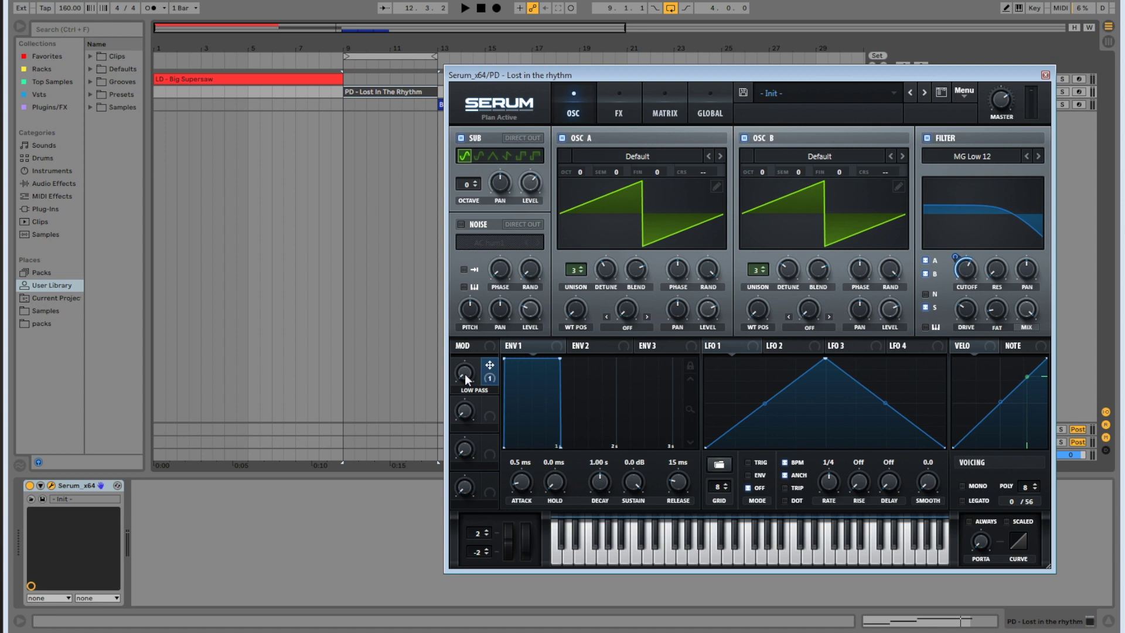
key(space)
mouse_move(468, 372)
mouse_down()
mouse_move(474, 291)
mouse_move(474, 370)
mouse_up()
double_click(481, 431)
text(Atmosphere)
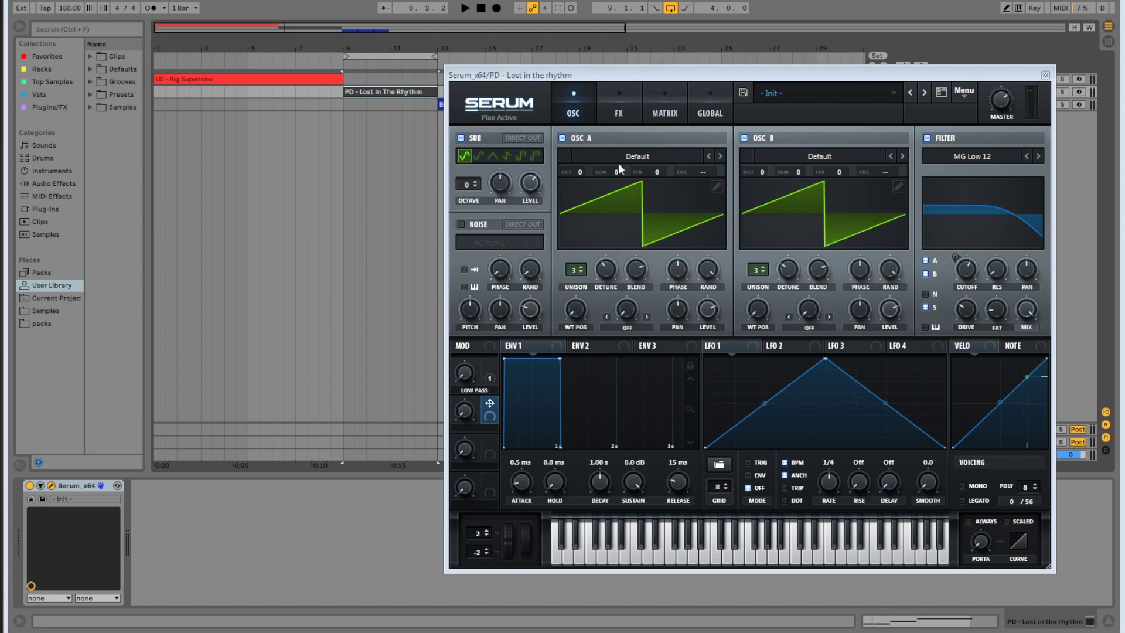
On the FX page, rename Macro 2 'Atmosphere' and map it to Flanger mix and Chorus mix
click(618, 110)
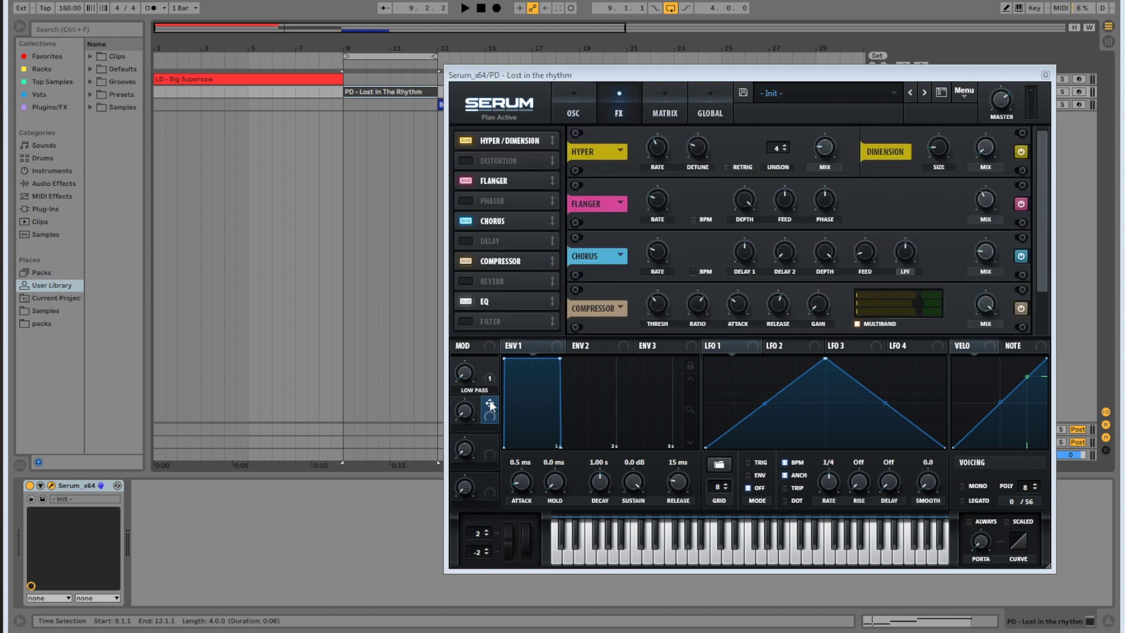
double_click(483, 428)
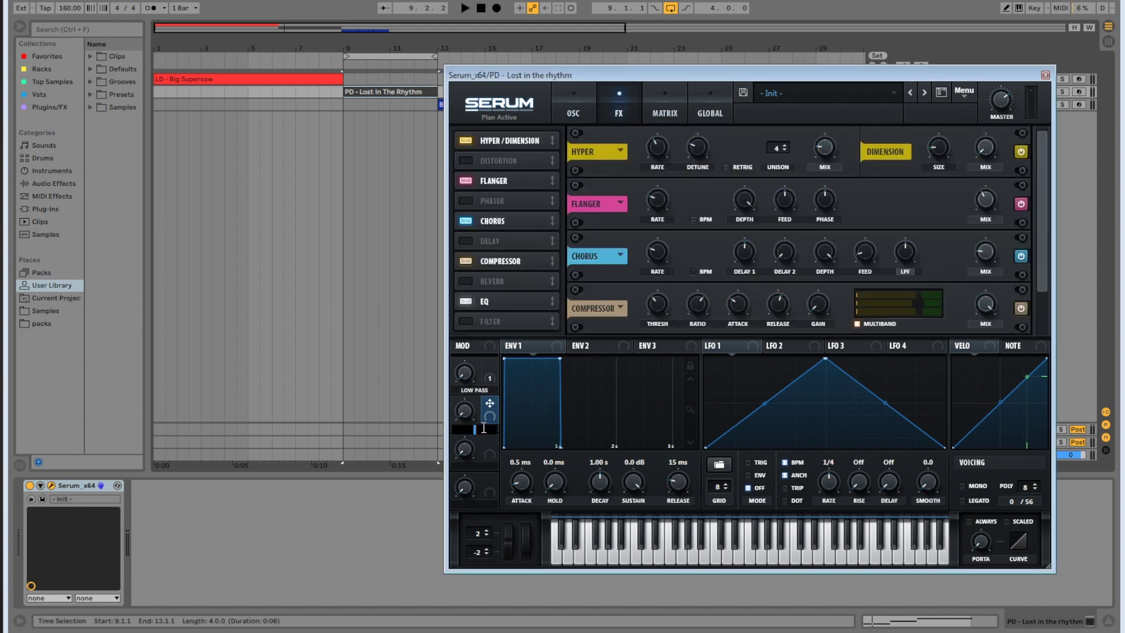
text(Atmosphere)
key(Return)
drag(491, 403, 970, 216)
drag(490, 404, 989, 257)
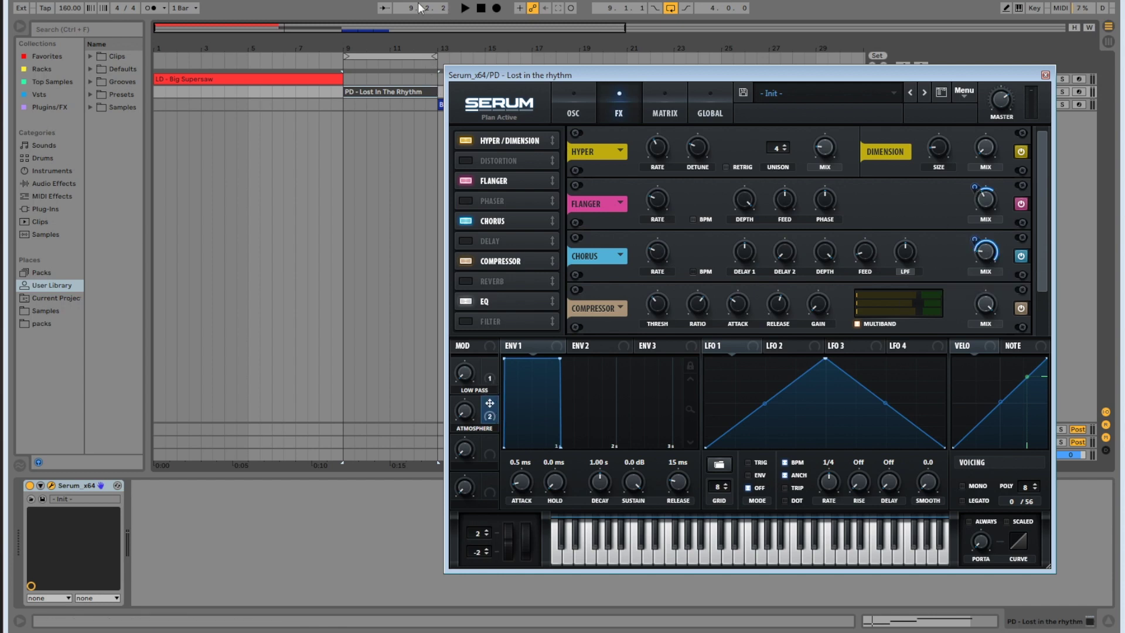
Play the pad while sweeping Atmosphere up then to 50%, and Low Pass down to 9%
click(466, 8)
drag(476, 404, 489, 316)
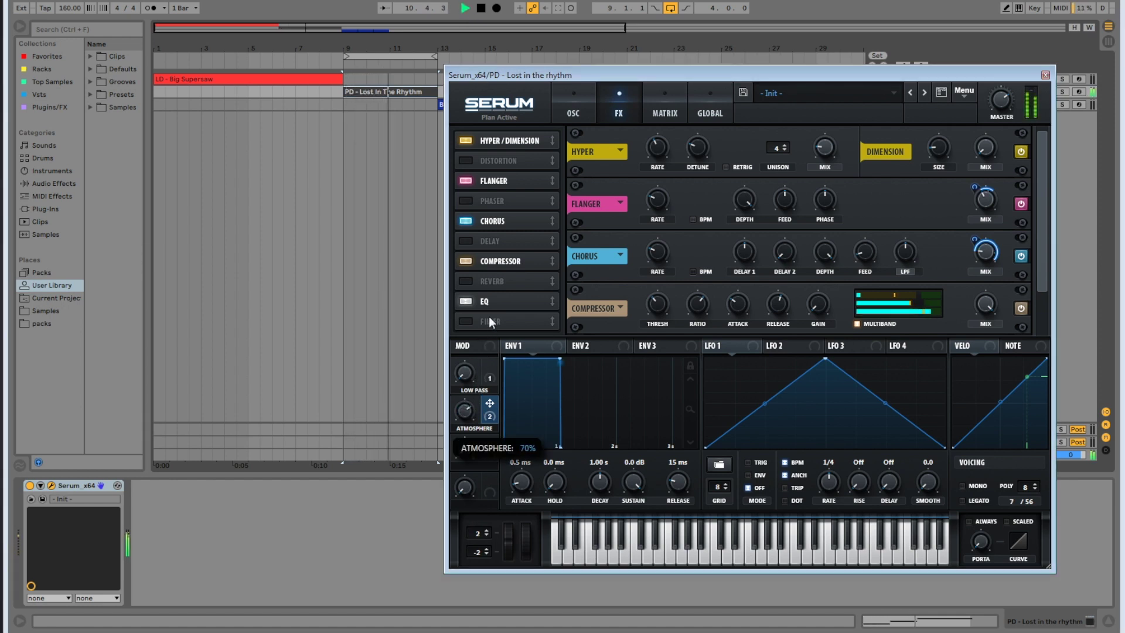
drag(474, 371, 468, 330)
drag(463, 411, 469, 480)
drag(465, 373, 467, 392)
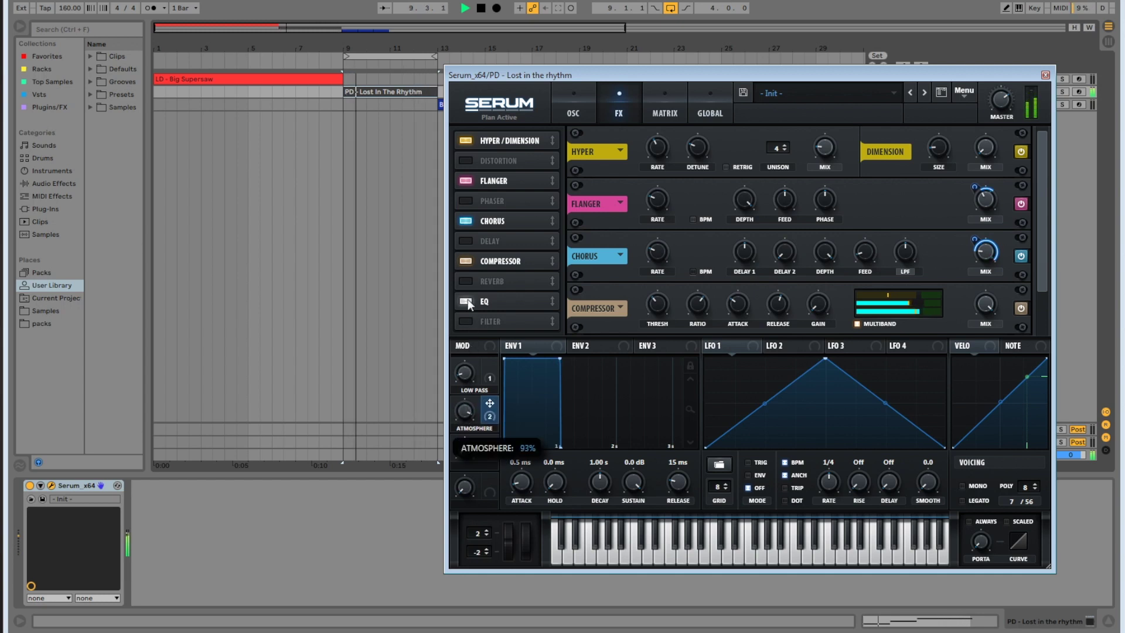
drag(464, 371, 461, 524)
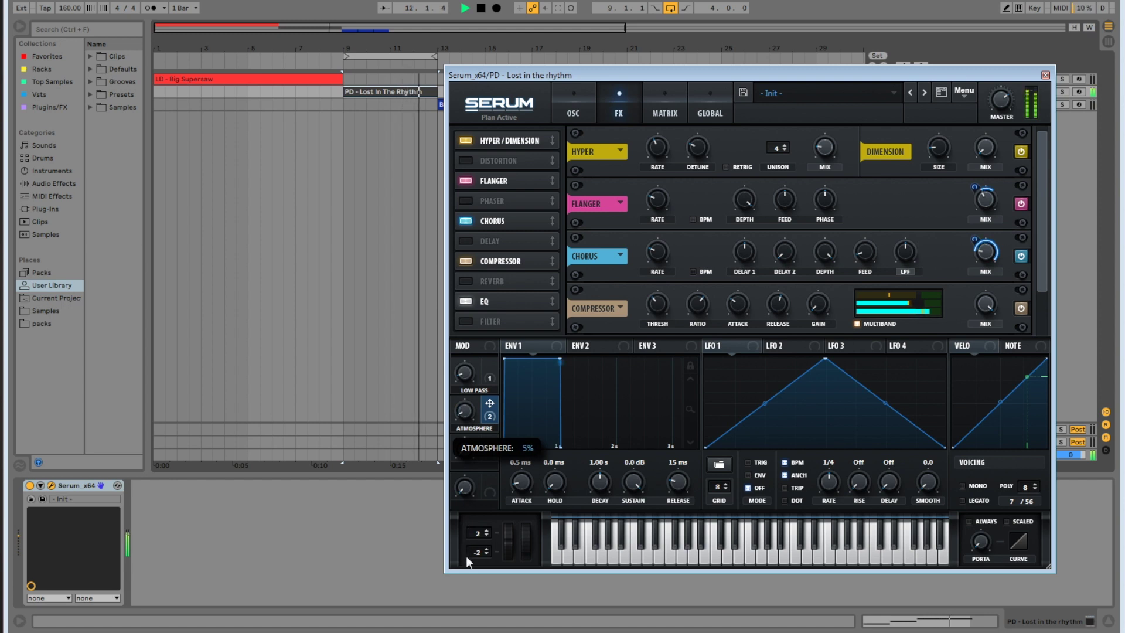
click(481, 8)
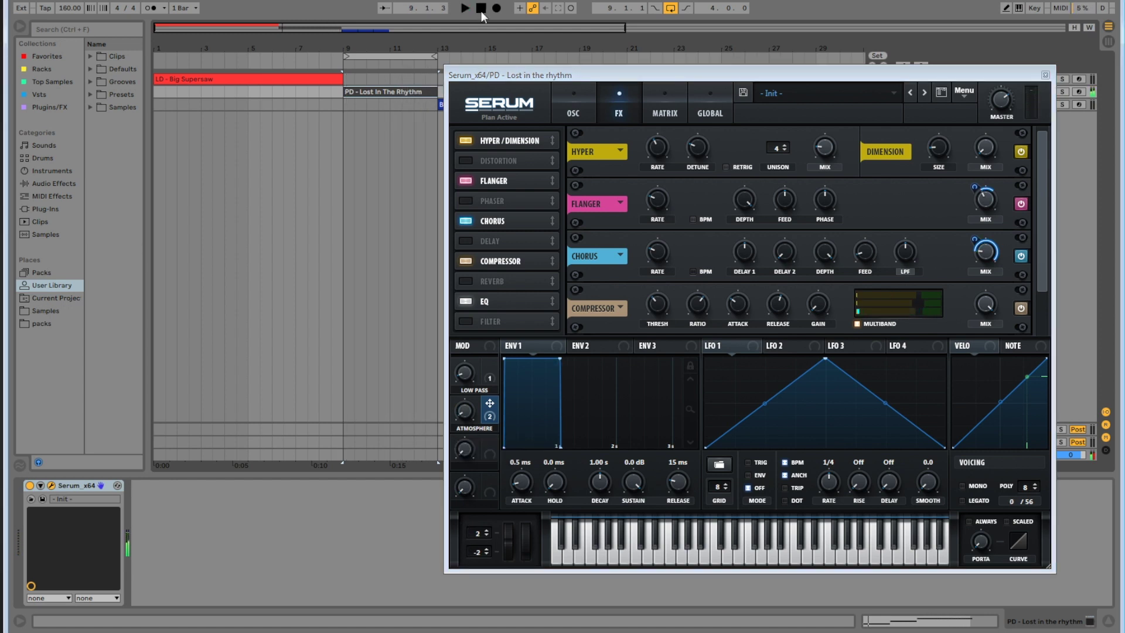
click(577, 110)
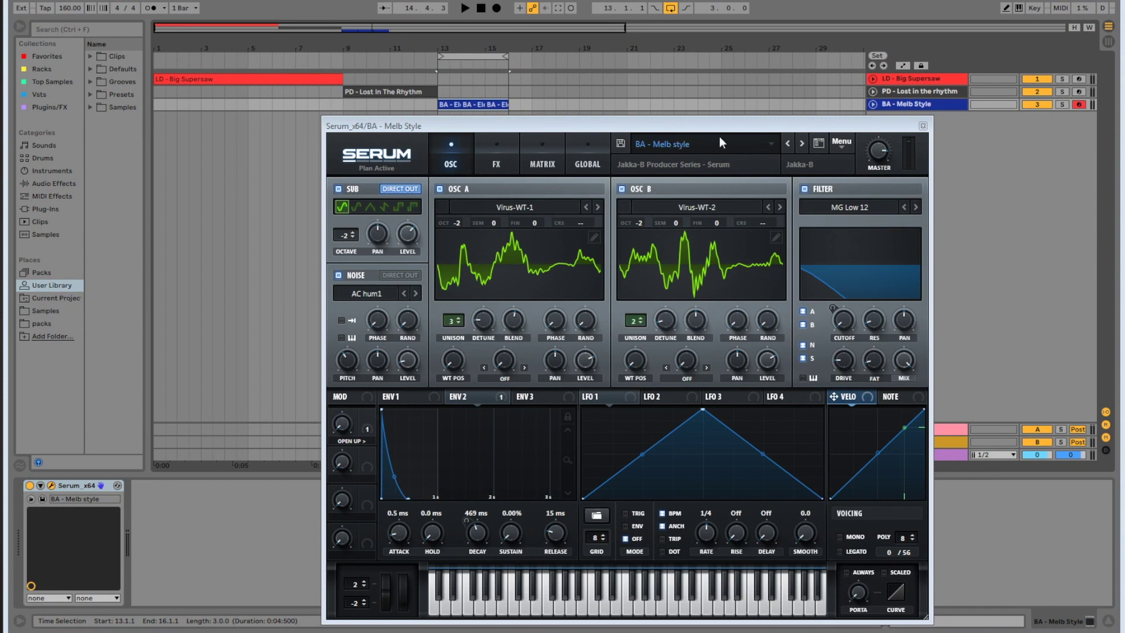
Play and stop the BA - Melb Style bass patch to hear it
click(465, 9)
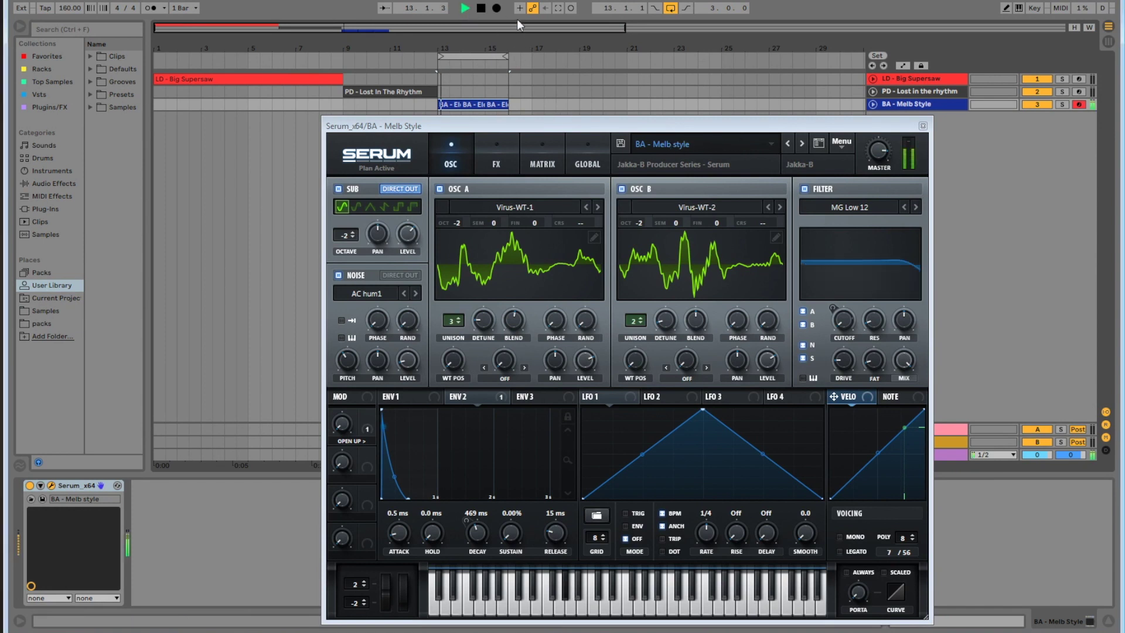
click(482, 8)
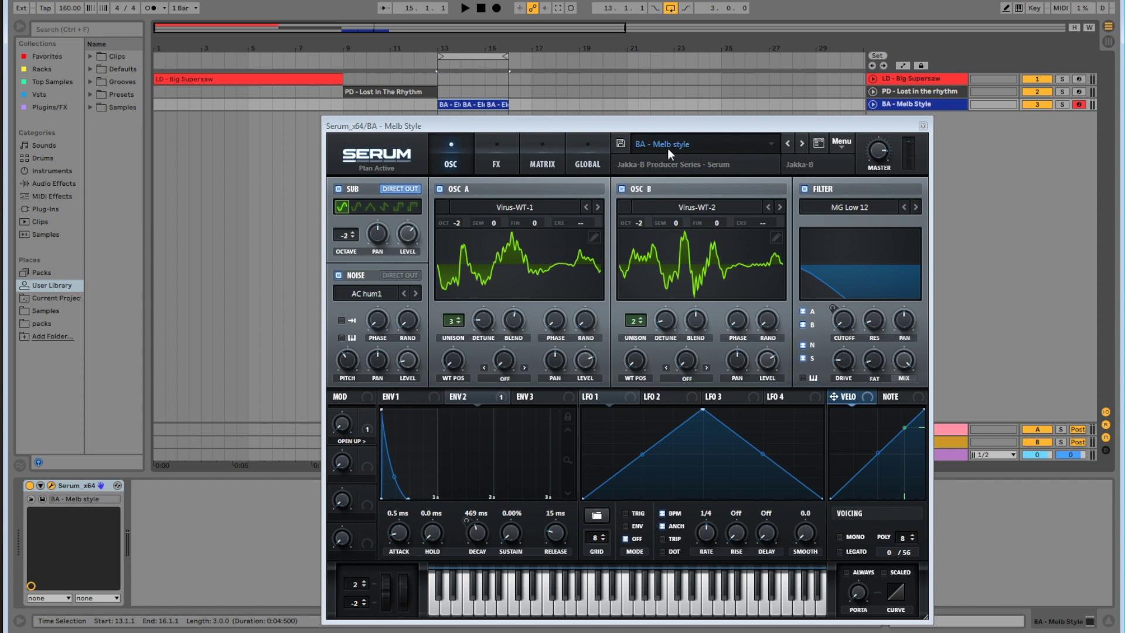
Reset Serum to the Init preset and switch on oscillator B
click(836, 142)
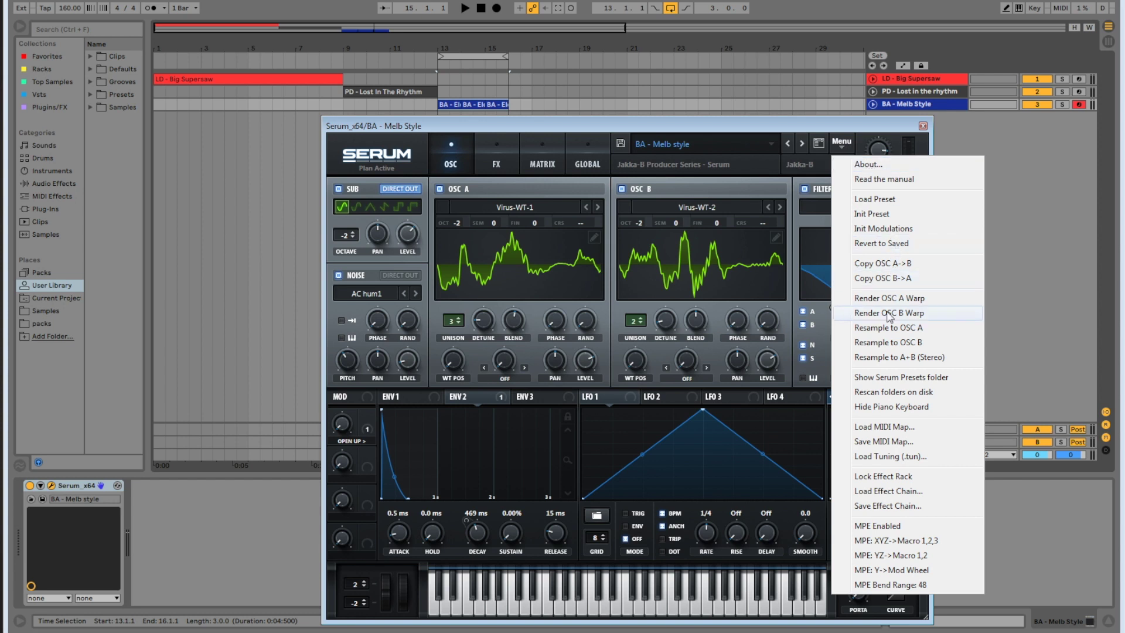
click(879, 213)
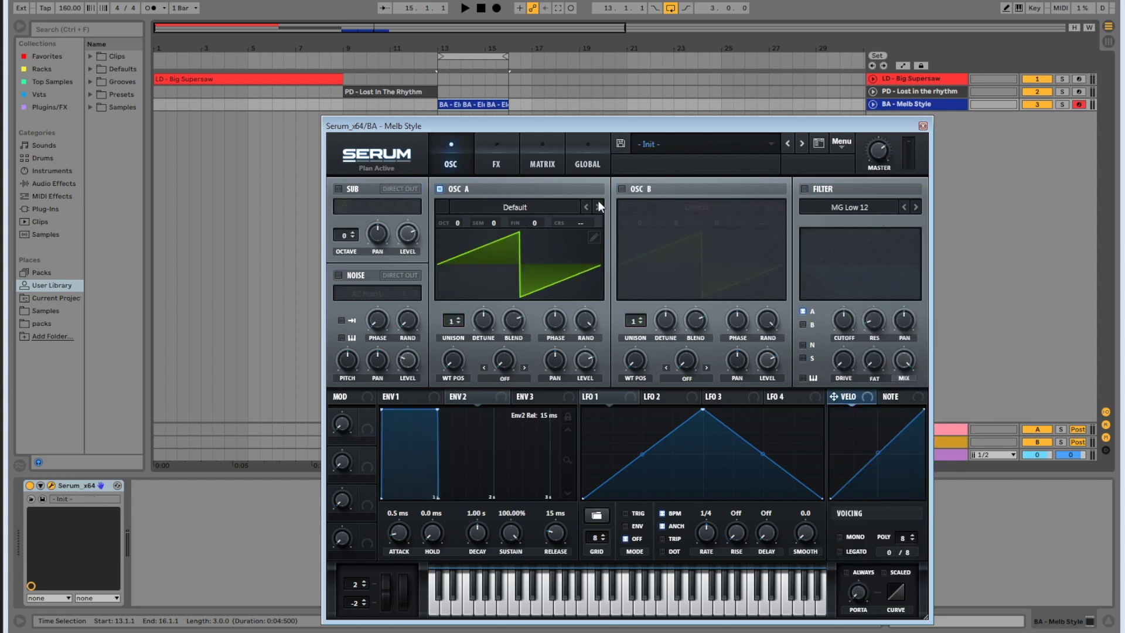
click(622, 189)
Load Virus-WT-1 into oscillator A and Virus-WT-2 into oscillator B
click(523, 206)
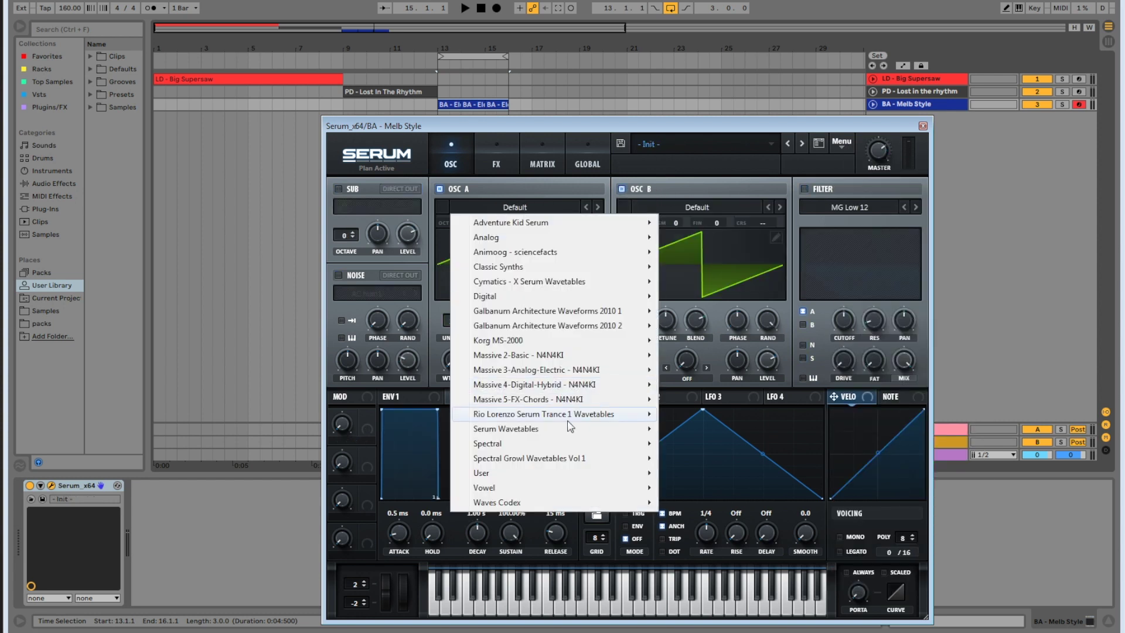
click(709, 415)
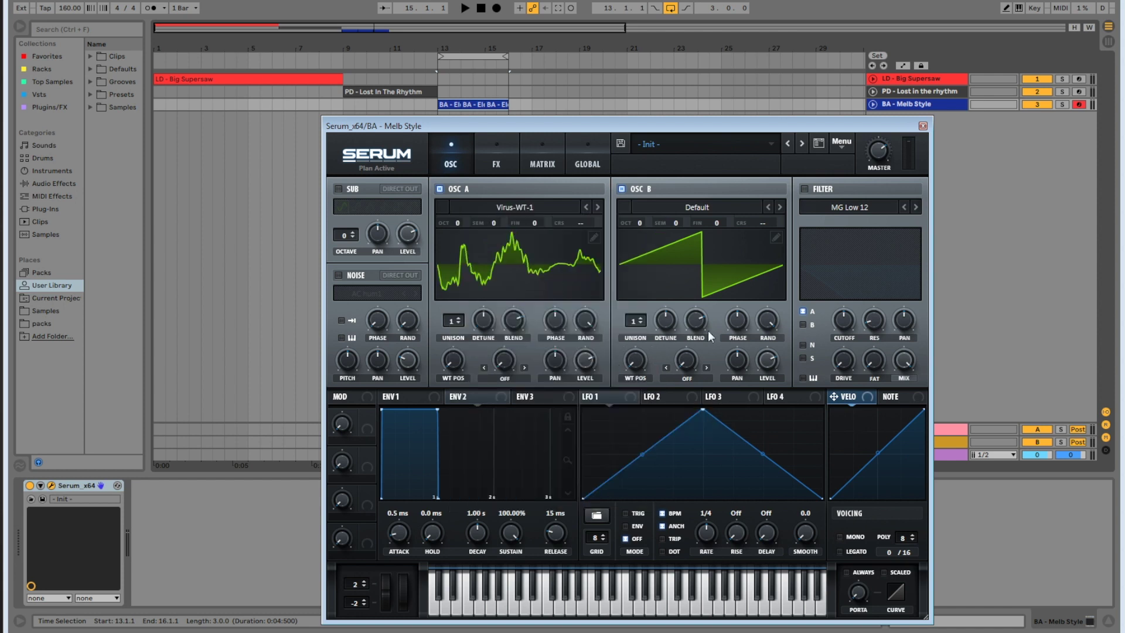
click(676, 209)
mouse_move(765, 418)
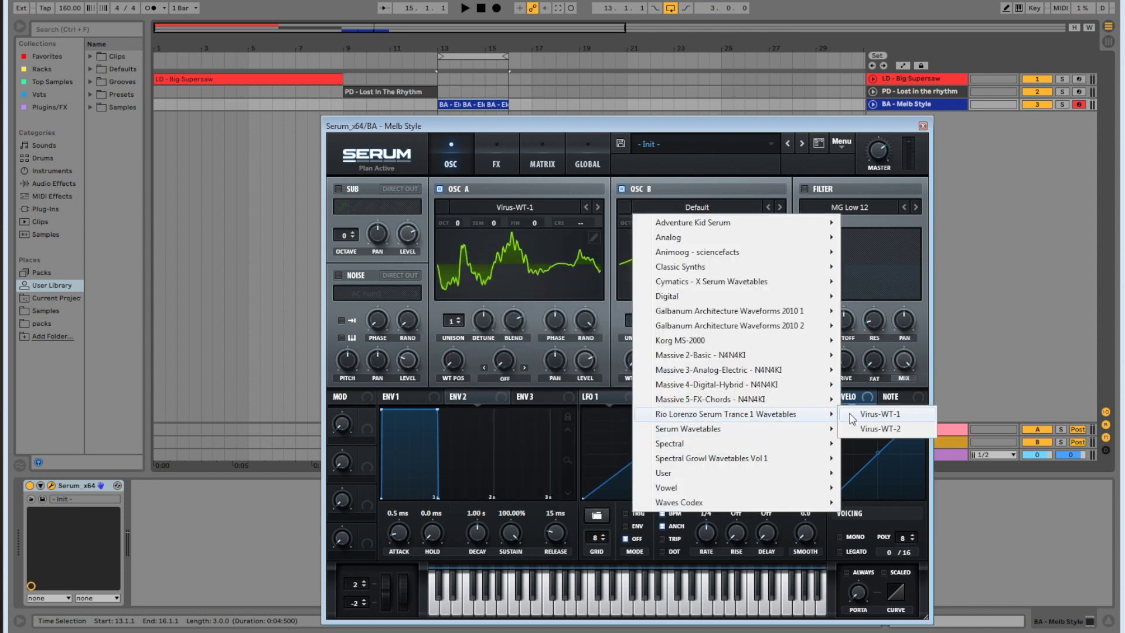
click(881, 429)
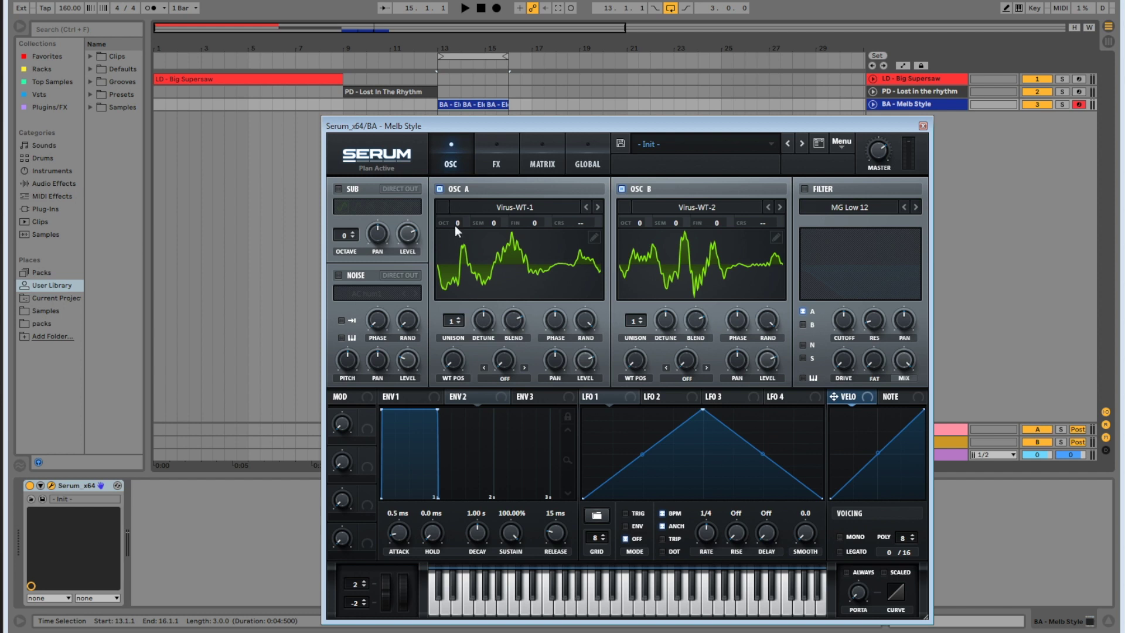
Drop both oscillators to -2 octaves, give A 3 and B 2 unison voices, and zero both phases
drag(455, 225, 464, 265)
drag(638, 224, 643, 265)
drag(645, 318, 659, 369)
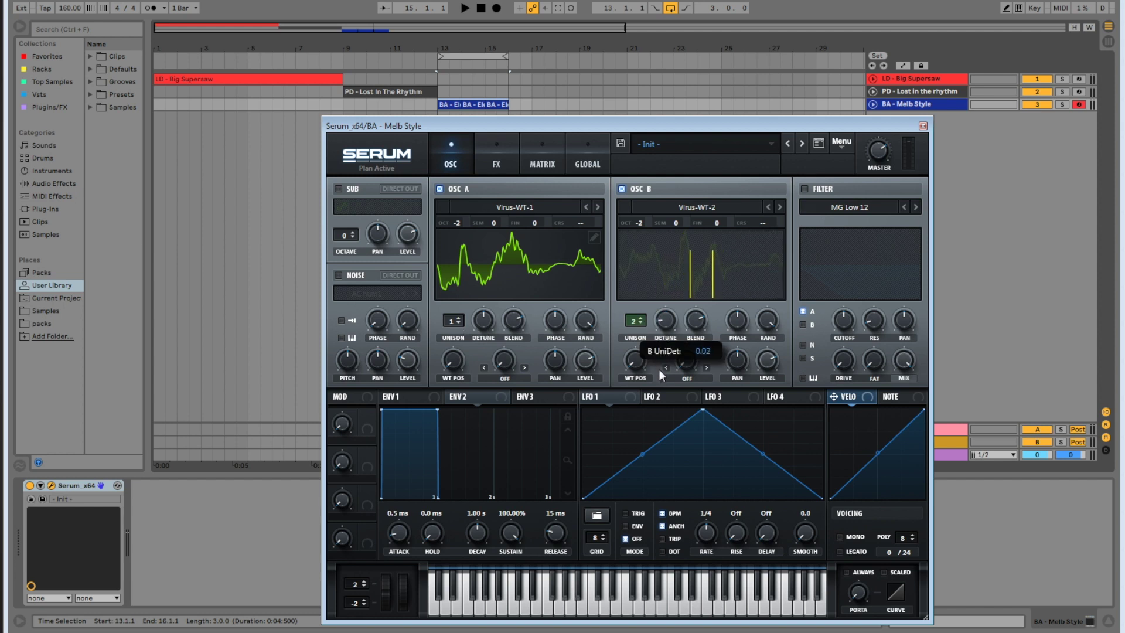
drag(462, 322, 484, 371)
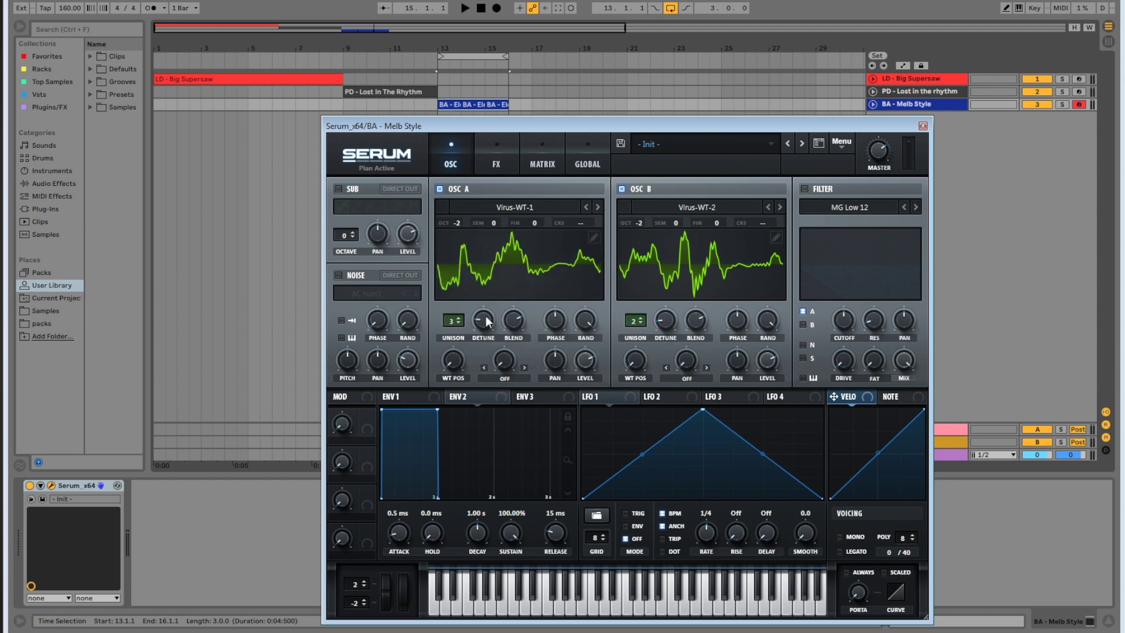
mouse_move(558, 326)
drag(558, 326, 554, 430)
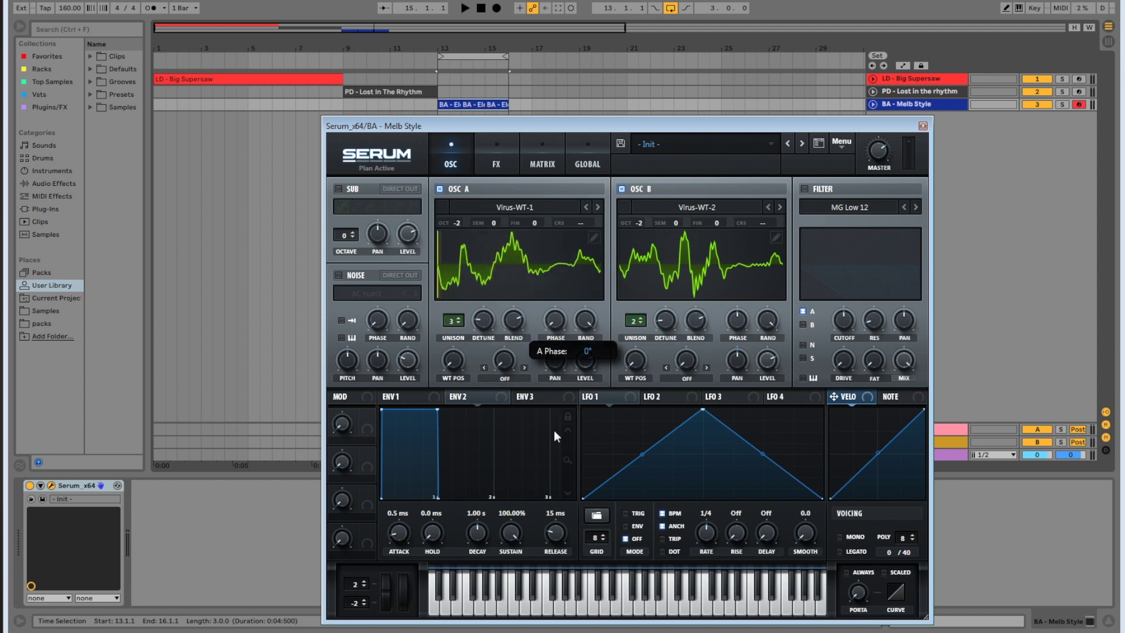
drag(735, 328, 727, 472)
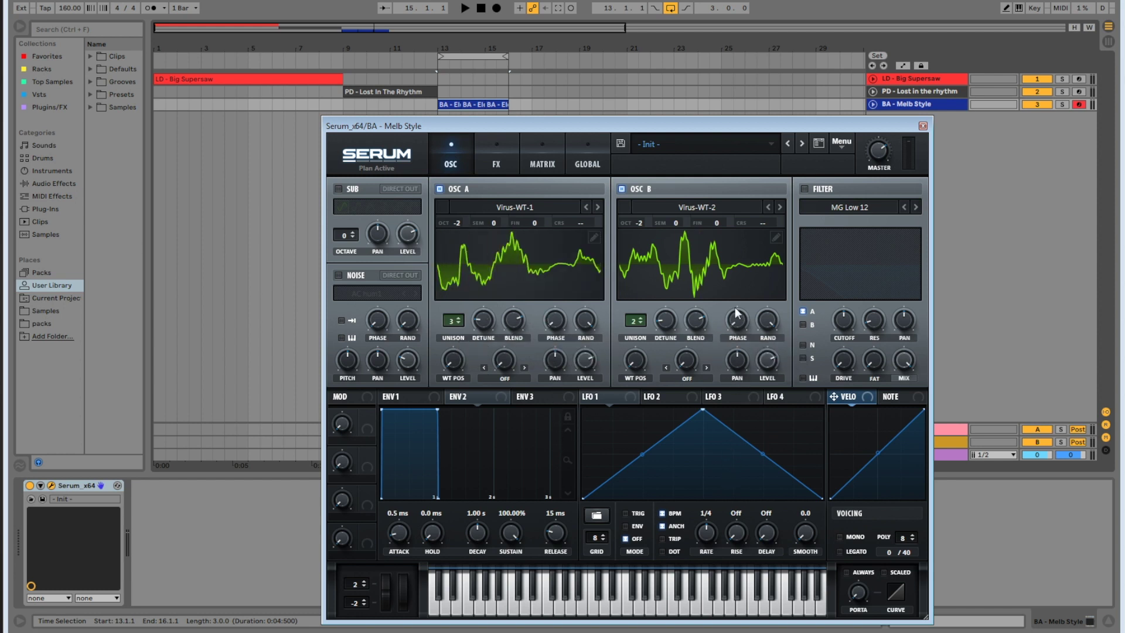
mouse_move(741, 339)
click(466, 8)
click(481, 8)
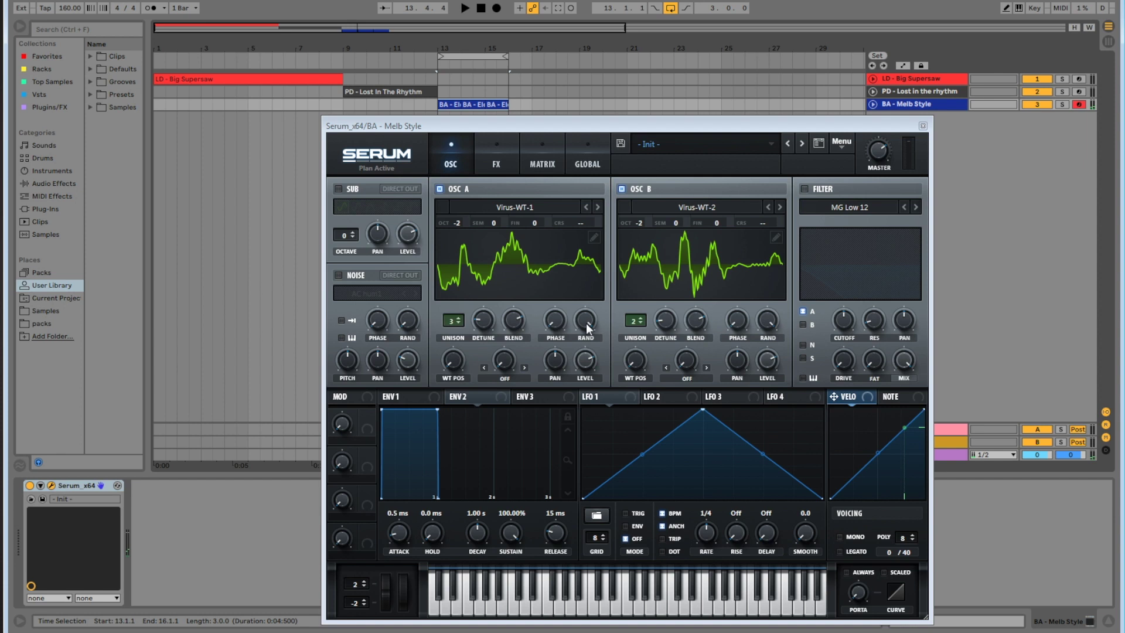
Raise random phase on oscillators A and B and audition the change
drag(586, 322, 585, 442)
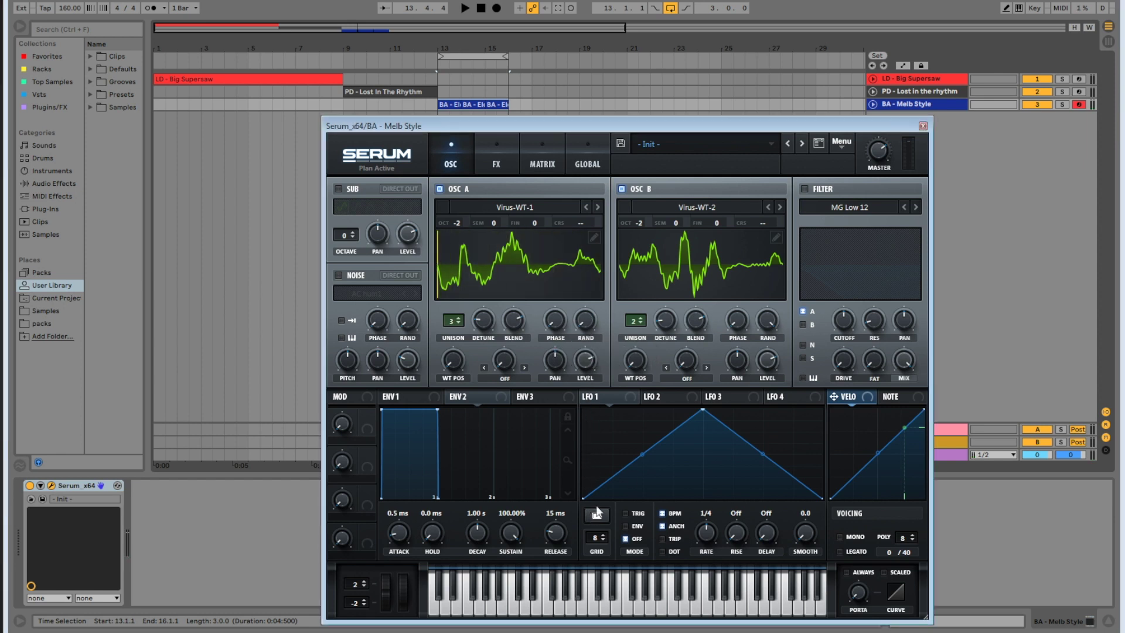
drag(769, 318, 773, 557)
click(464, 8)
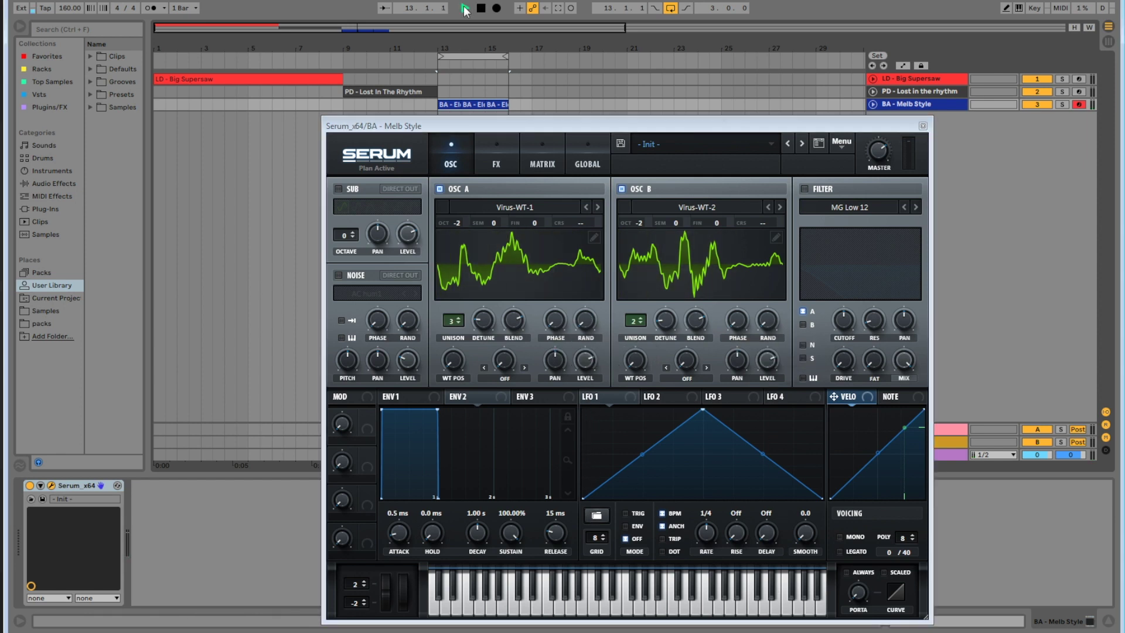
click(482, 8)
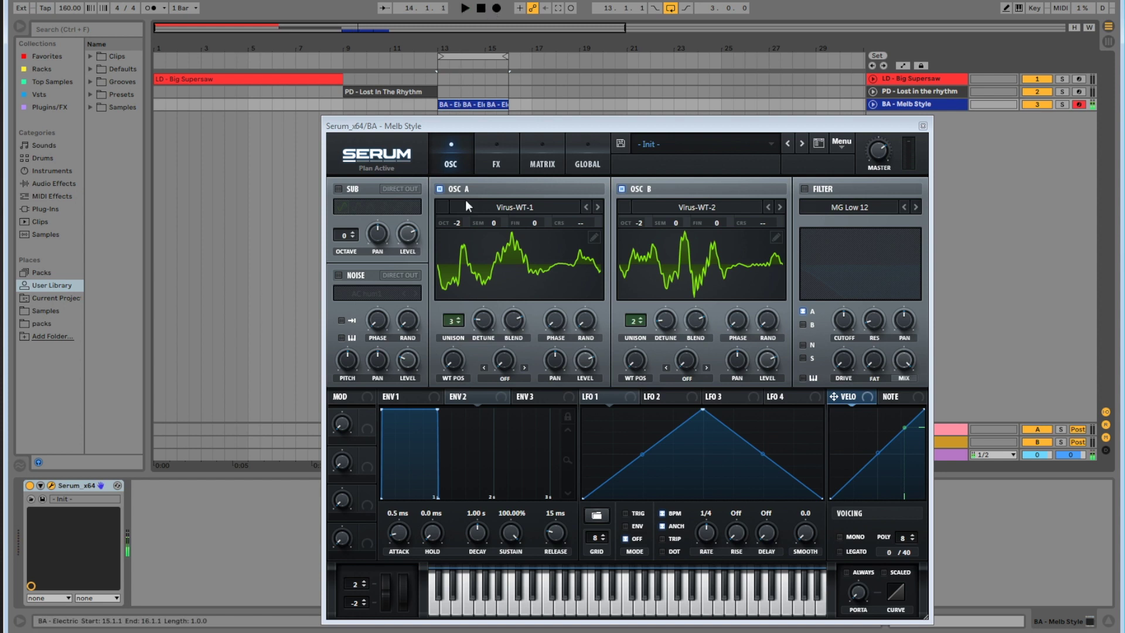
Enable the sub oscillator at octave -2 and start playback to hear the bass
click(338, 189)
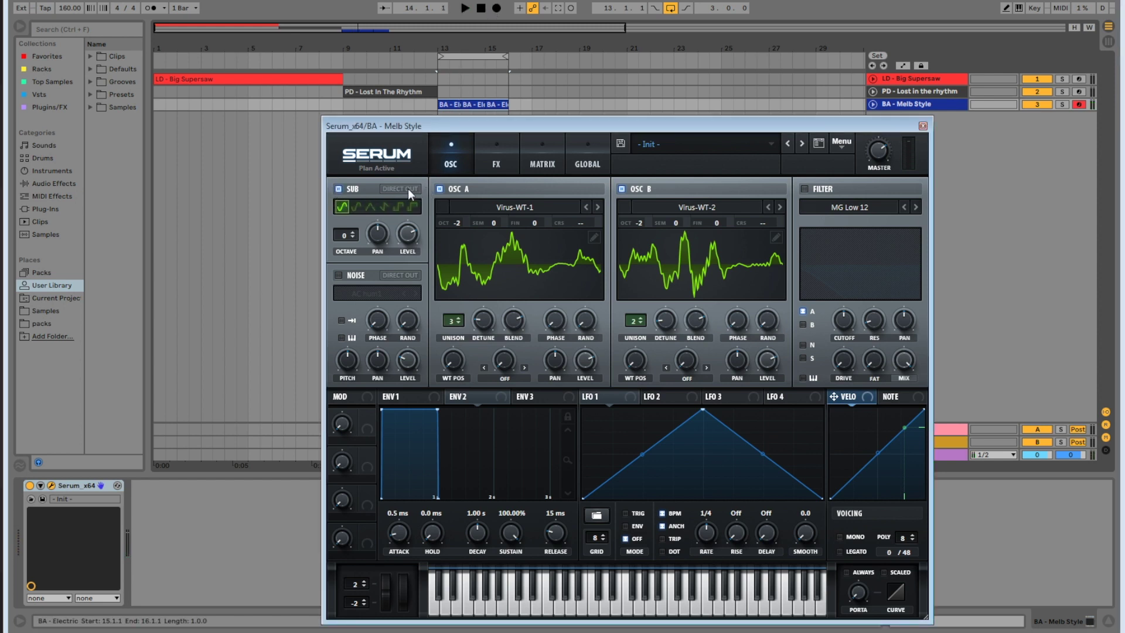
click(495, 164)
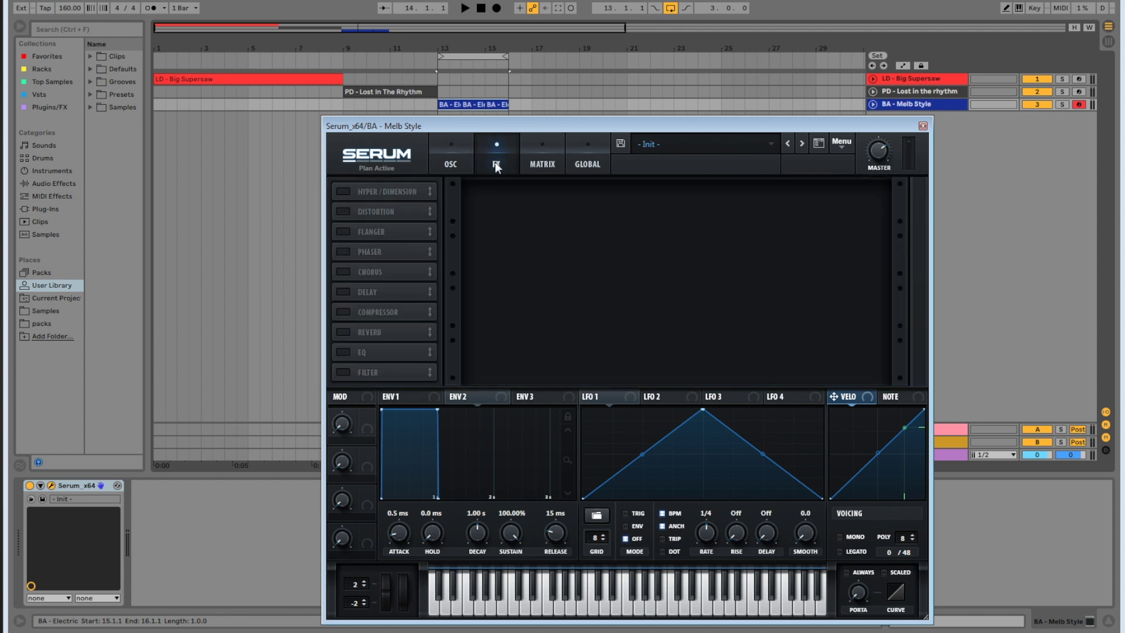
click(445, 156)
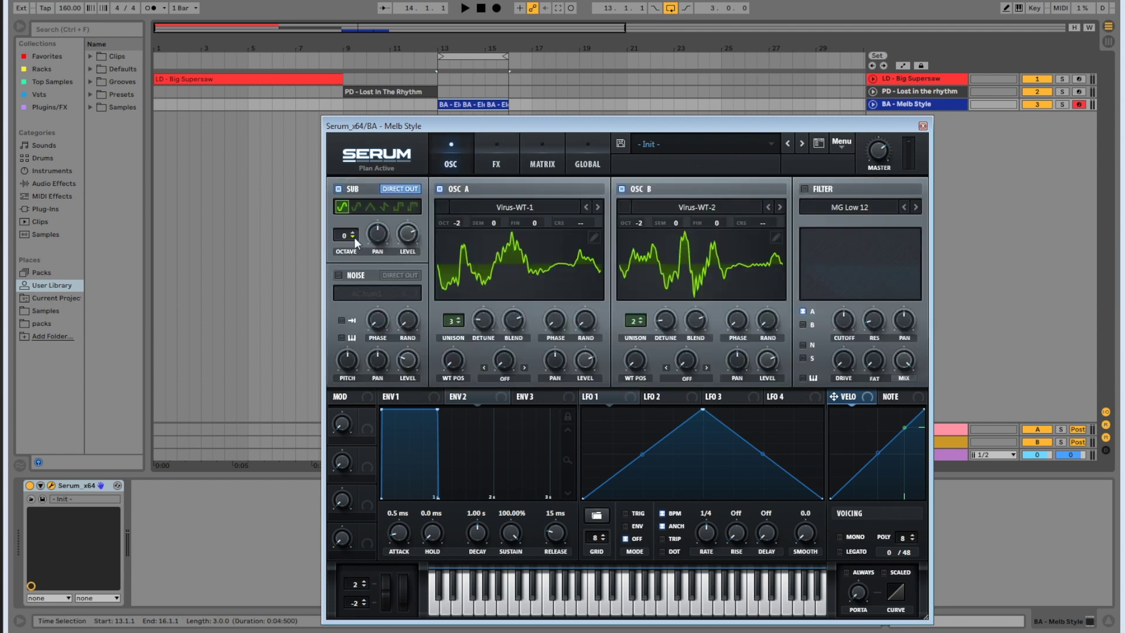
click(353, 237)
click(463, 8)
Enable the AC hum1 noise layer and nudge its pitch down to 39%, then stop playback
click(337, 275)
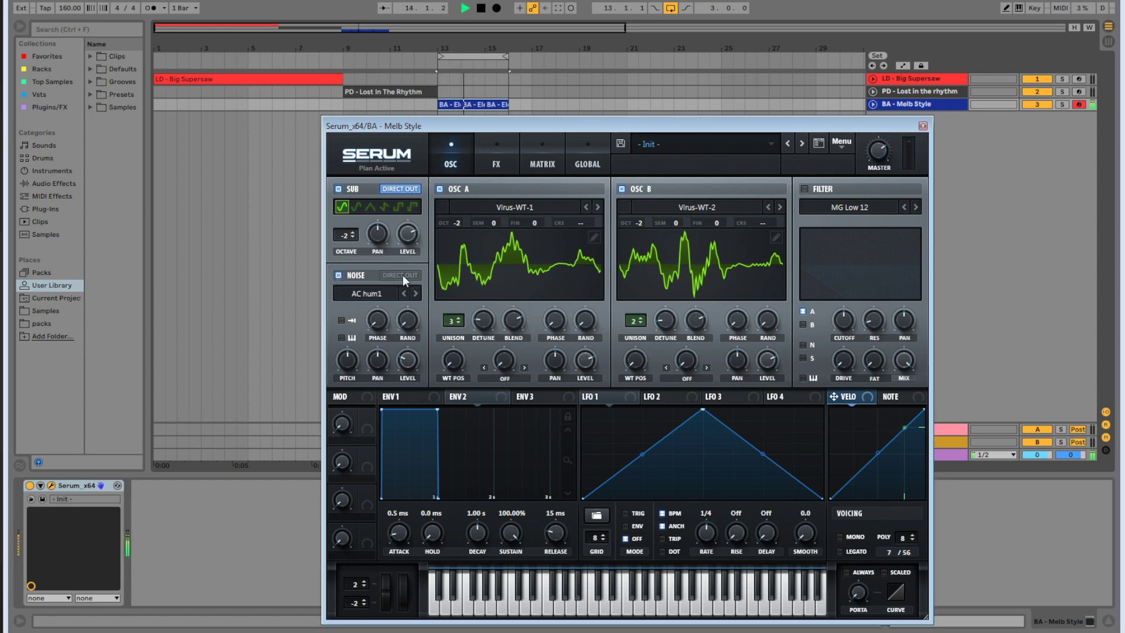
mouse_move(346, 372)
drag(346, 374, 348, 382)
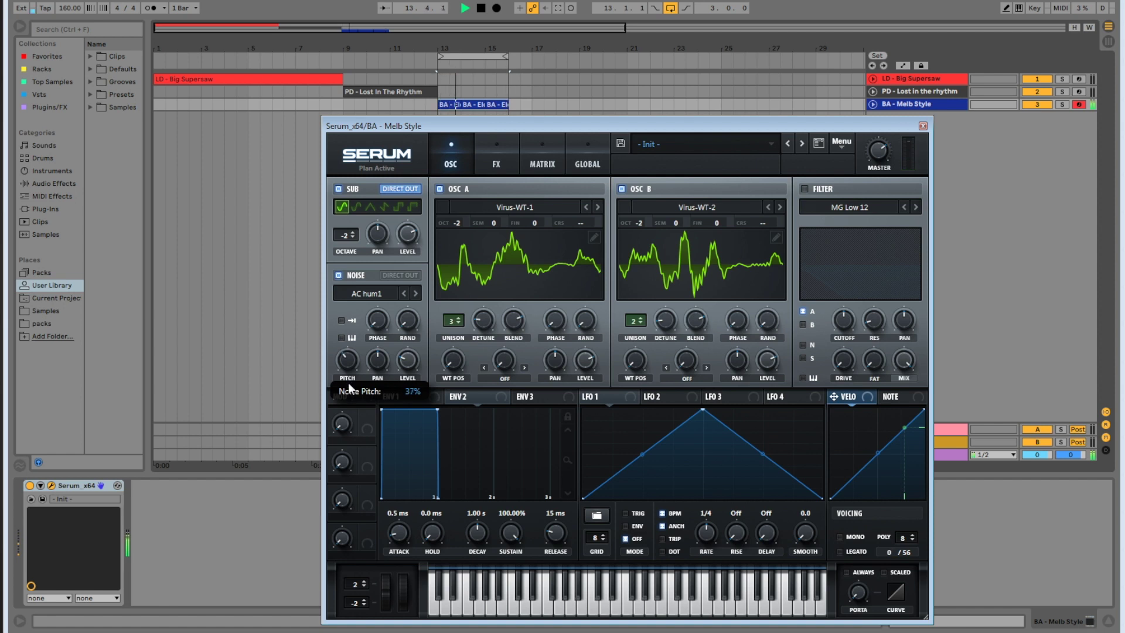
mouse_move(413, 363)
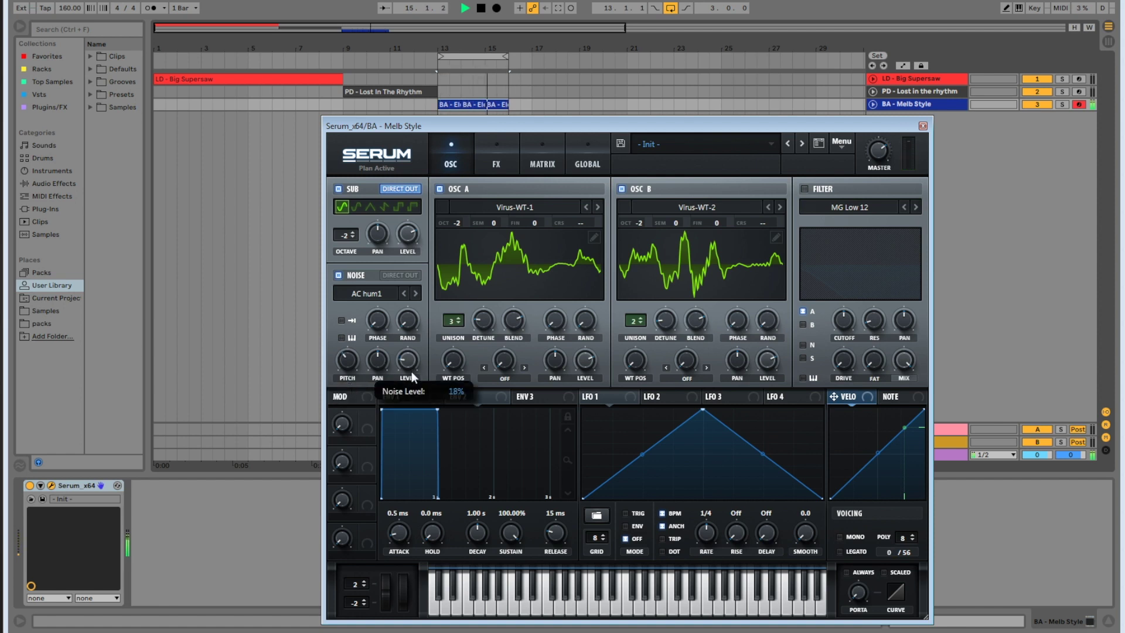
mouse_move(349, 361)
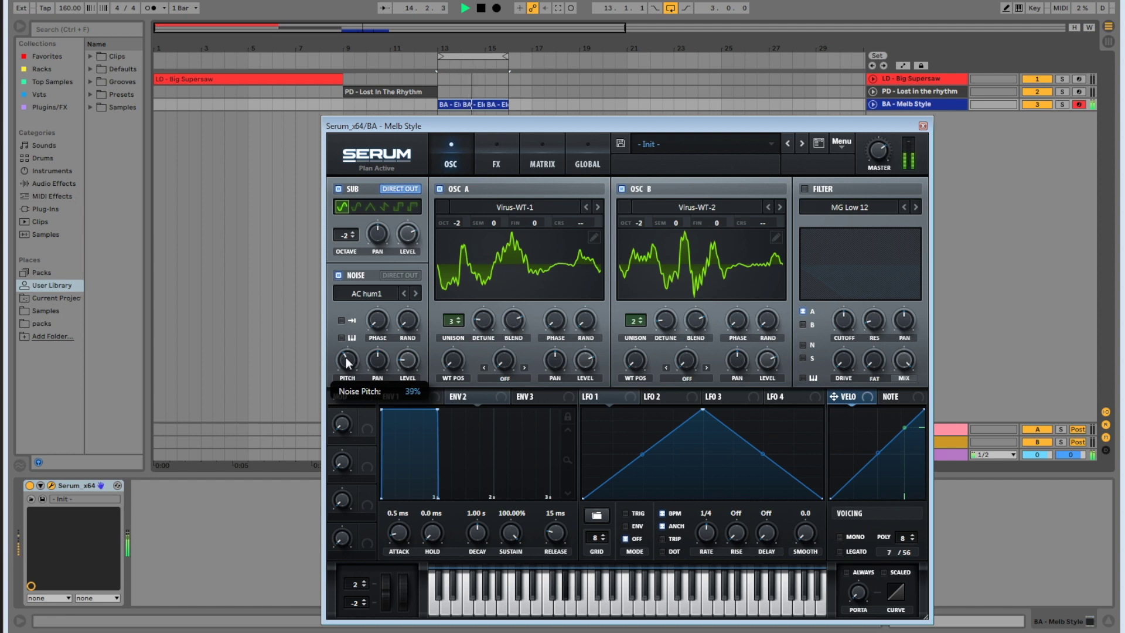
key(space)
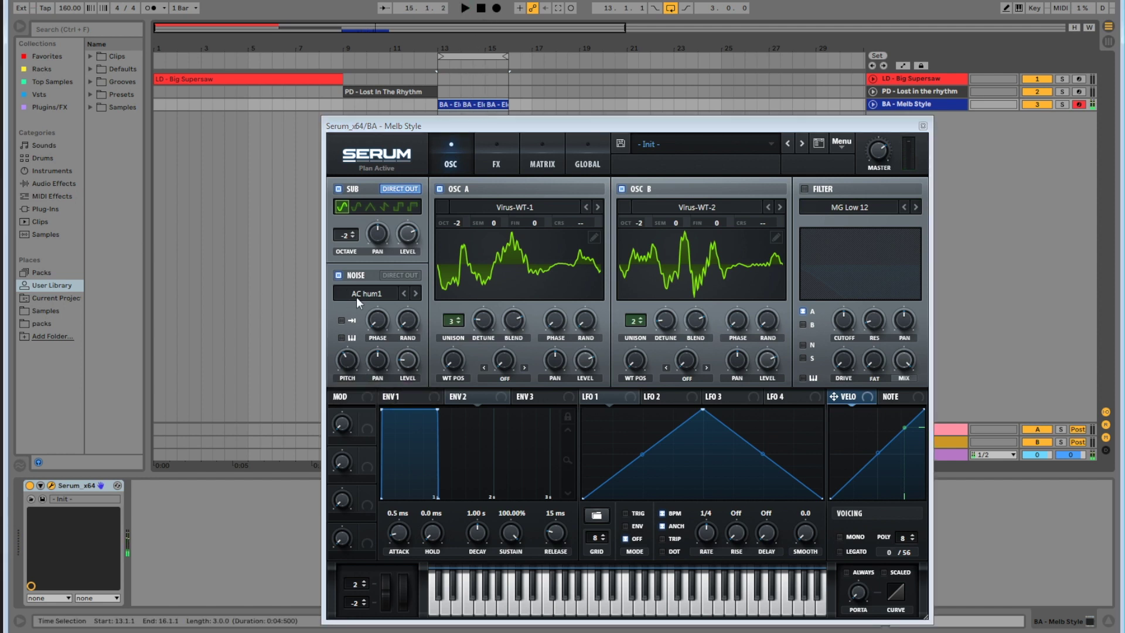
Enable the MG Low 12 filter, route the sub through it, add about 19% drive and max cutoff
click(806, 189)
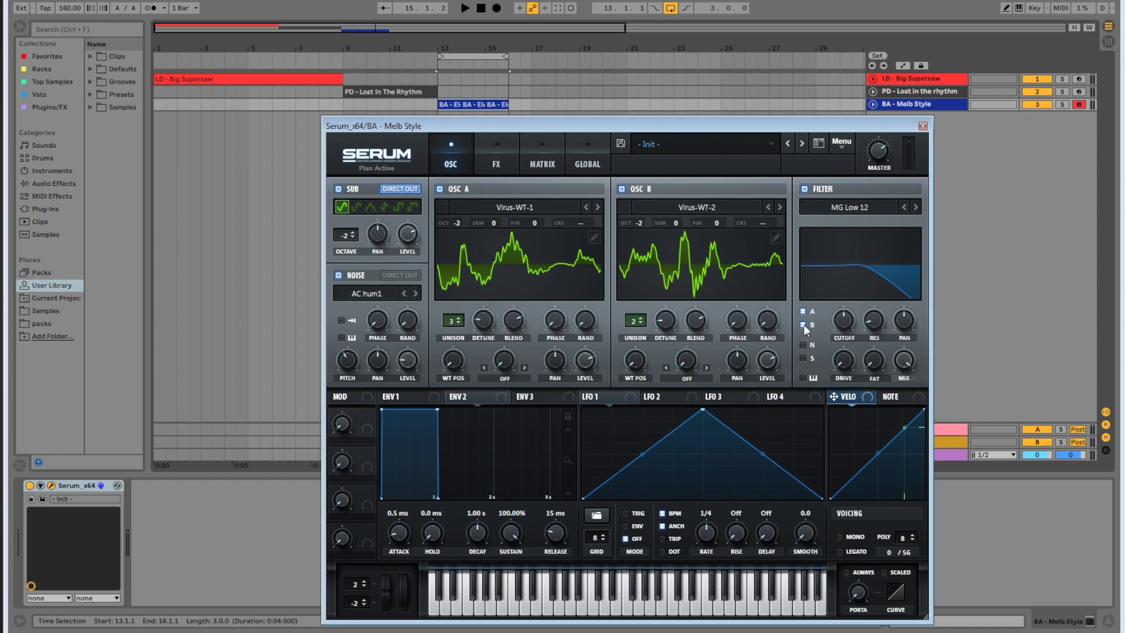
click(803, 359)
drag(848, 372, 870, 343)
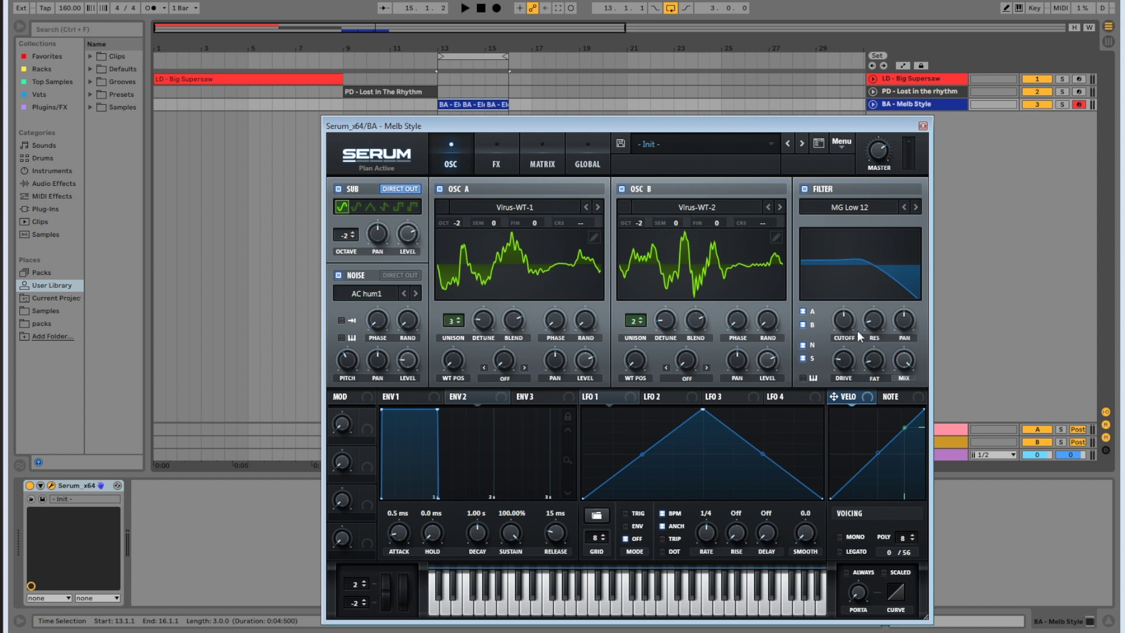
drag(844, 322, 843, 242)
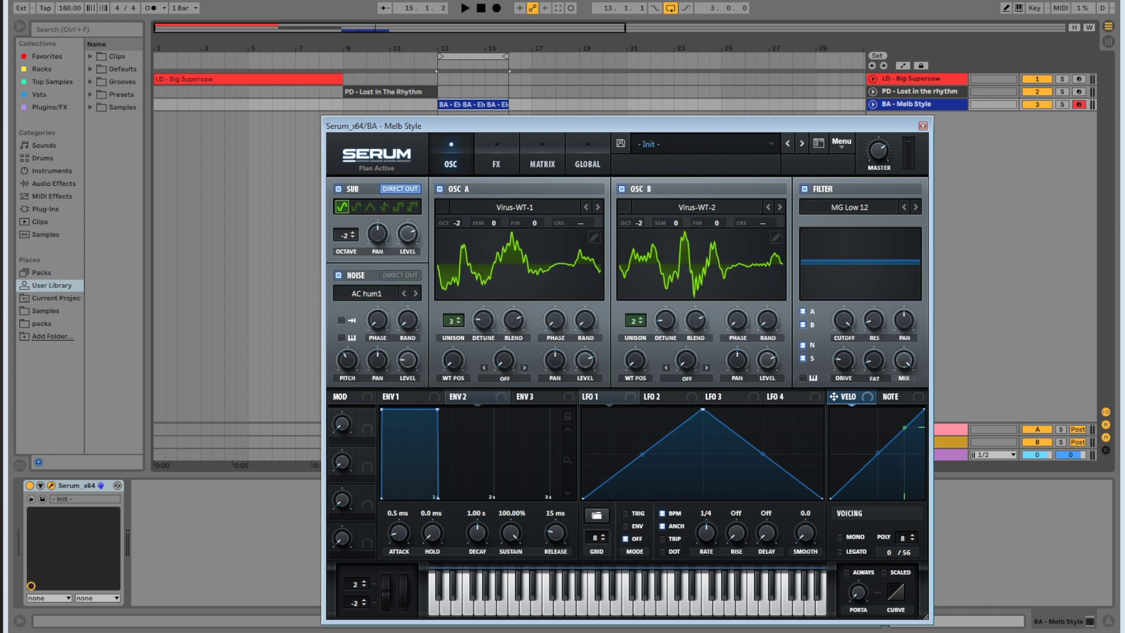
Turn on the Tube distortion and Plate reverb effects in Serum's FX rack
click(498, 163)
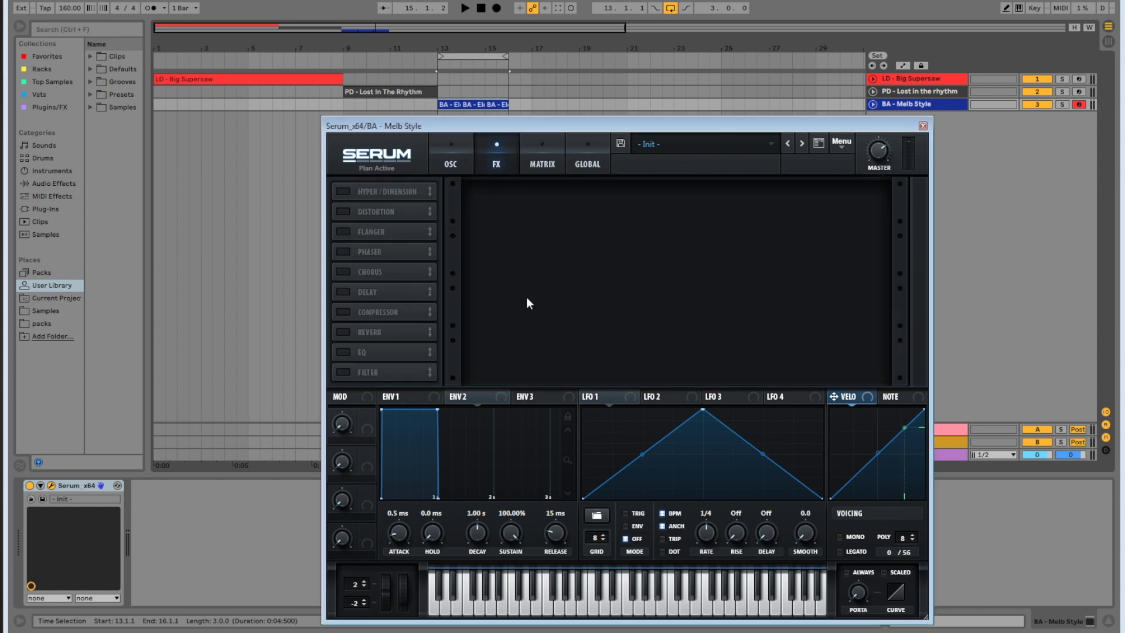
click(343, 212)
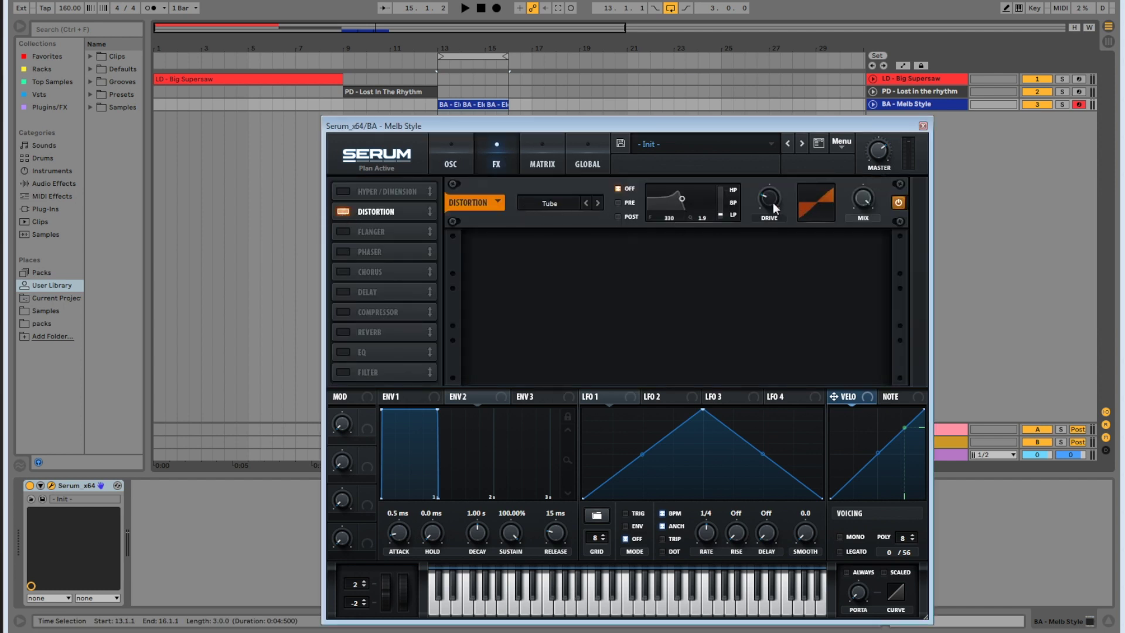
mouse_move(770, 202)
click(344, 332)
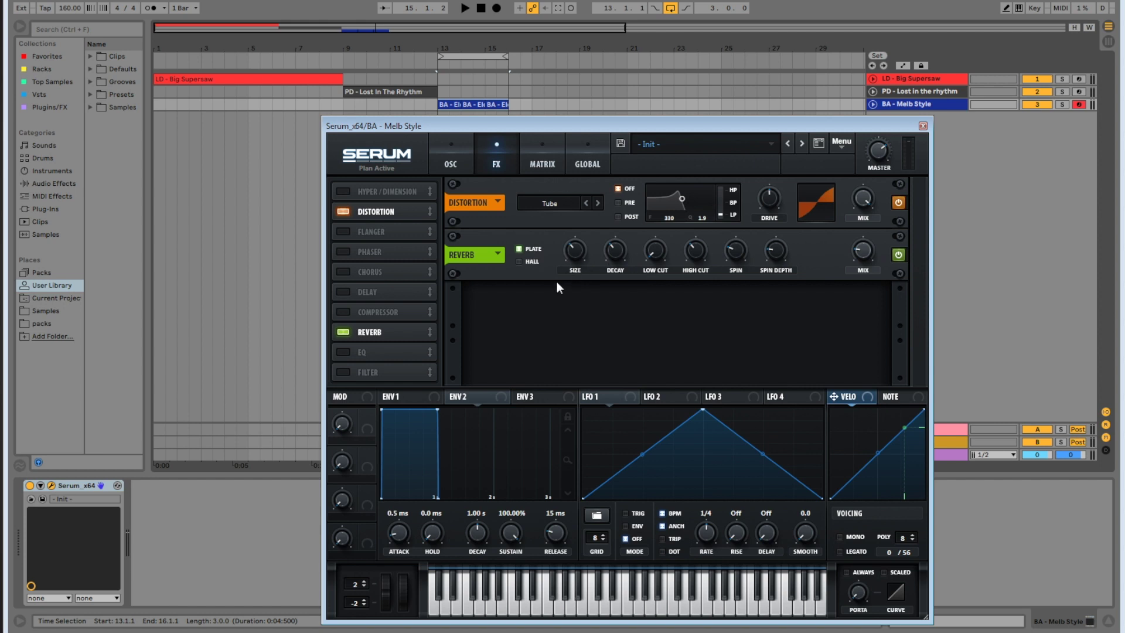
Set reverb low cut to 29%, high cut to 10%, adjust damping and wet mix to 13%, then play
mouse_move(576, 265)
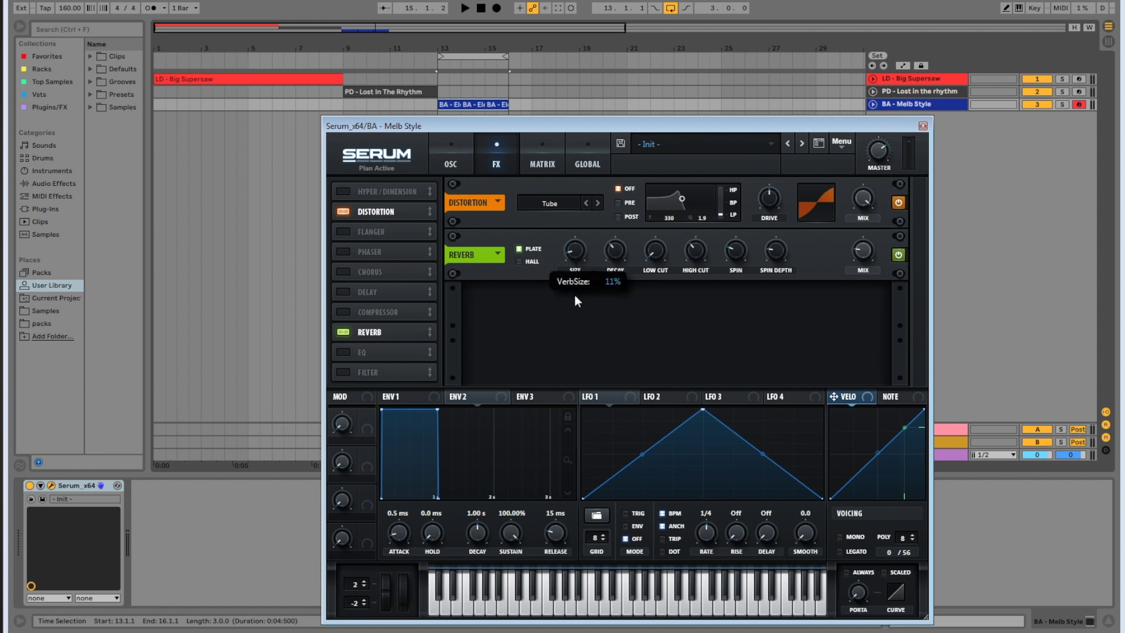
mouse_move(618, 253)
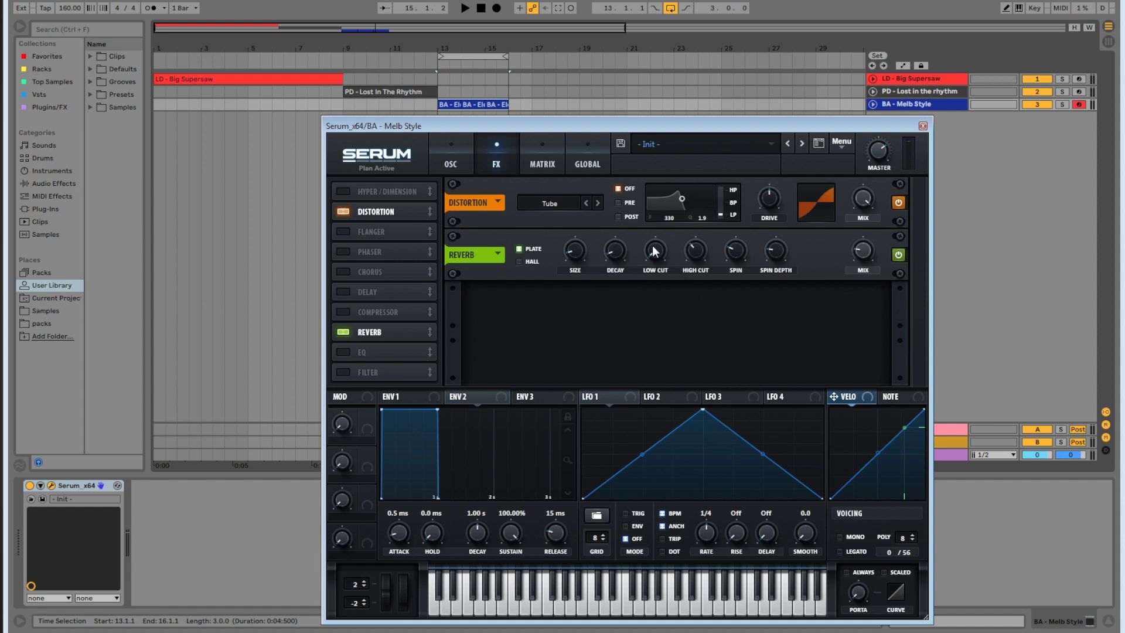
drag(655, 251, 656, 210)
drag(694, 254, 690, 286)
drag(736, 252, 729, 269)
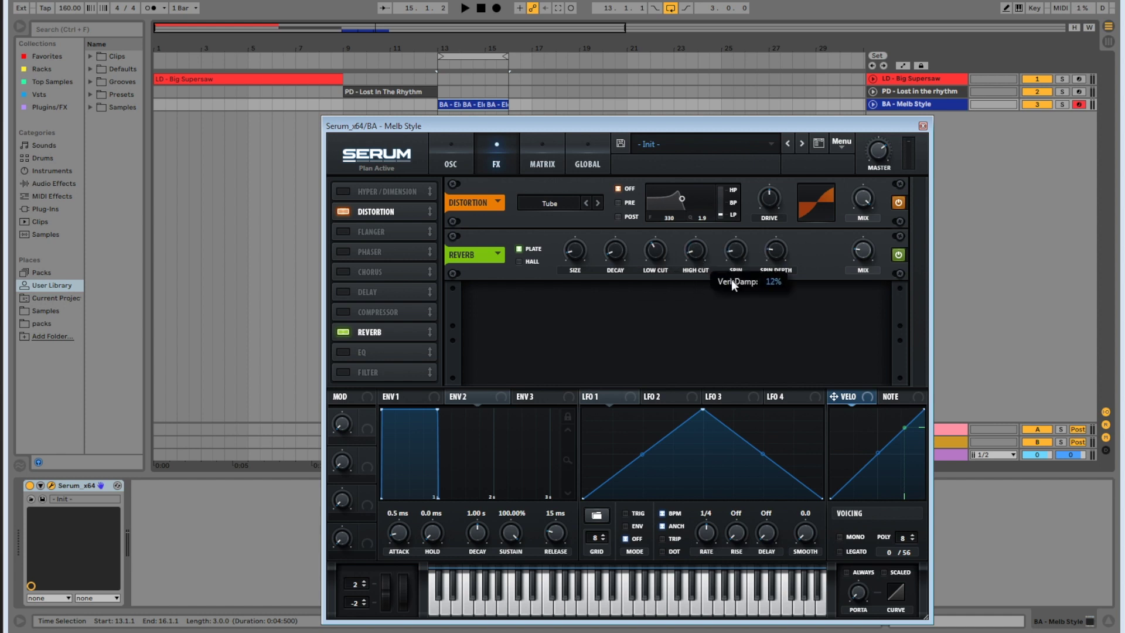
mouse_move(778, 267)
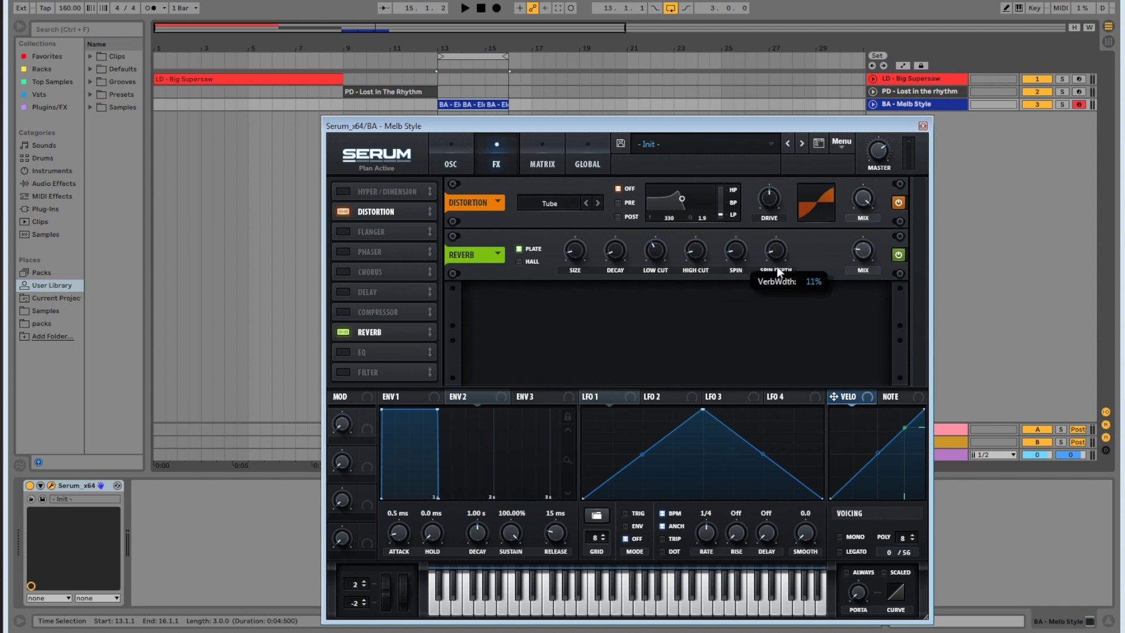
mouse_move(862, 262)
drag(862, 263, 862, 263)
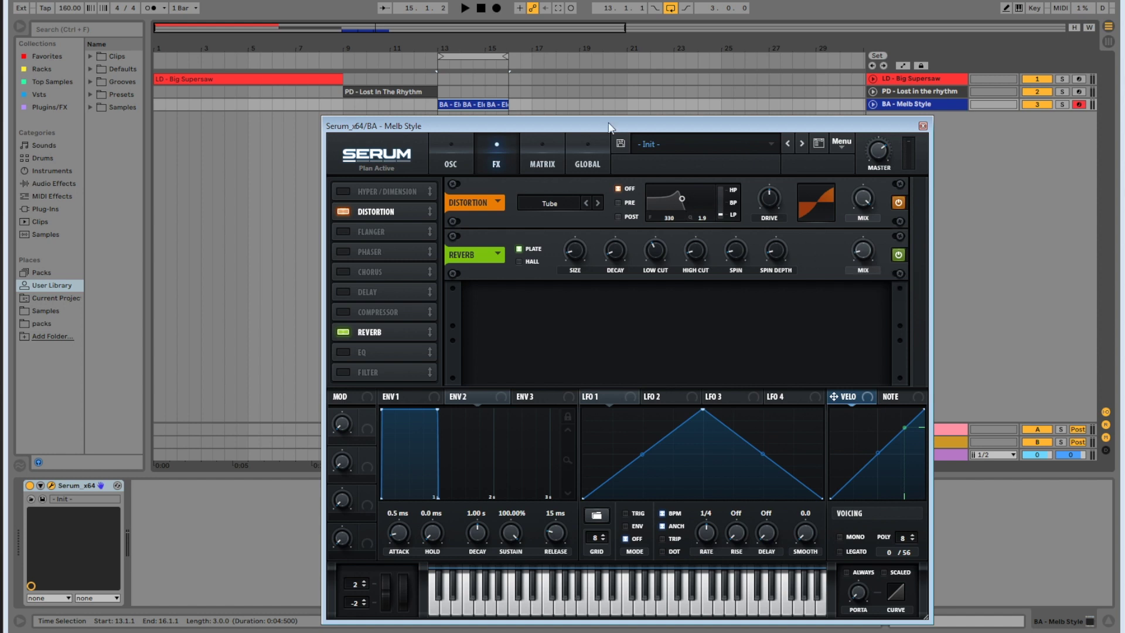
click(466, 9)
Add an EQ whose high band is a low-pass near 10609 Hz with Q 54% and raised gain
click(481, 11)
click(344, 352)
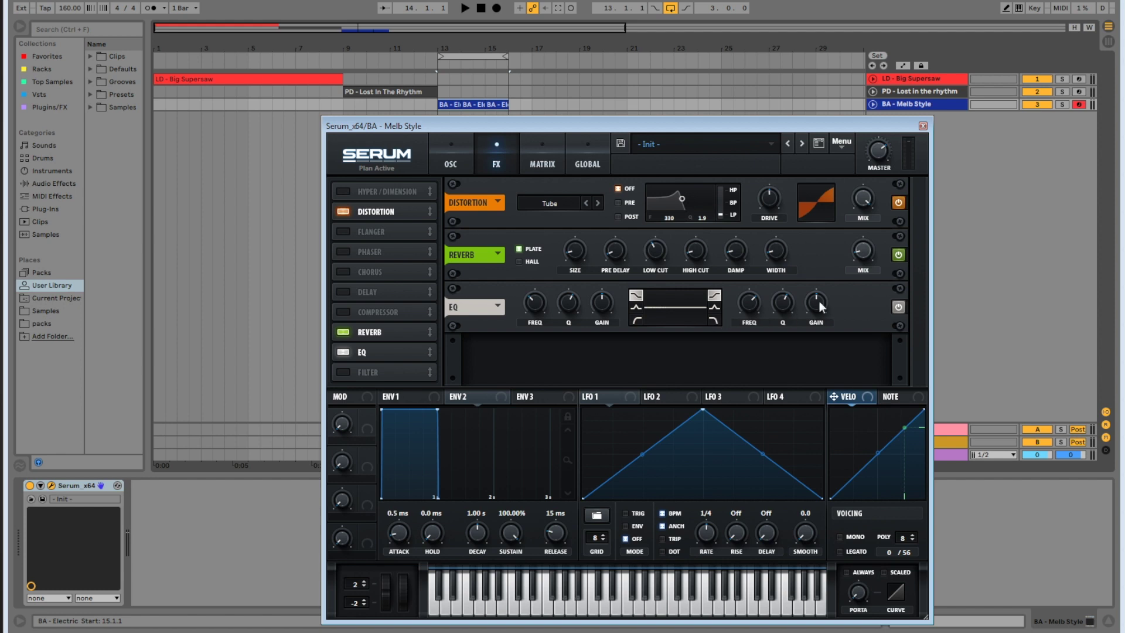
click(715, 319)
drag(786, 312, 755, 275)
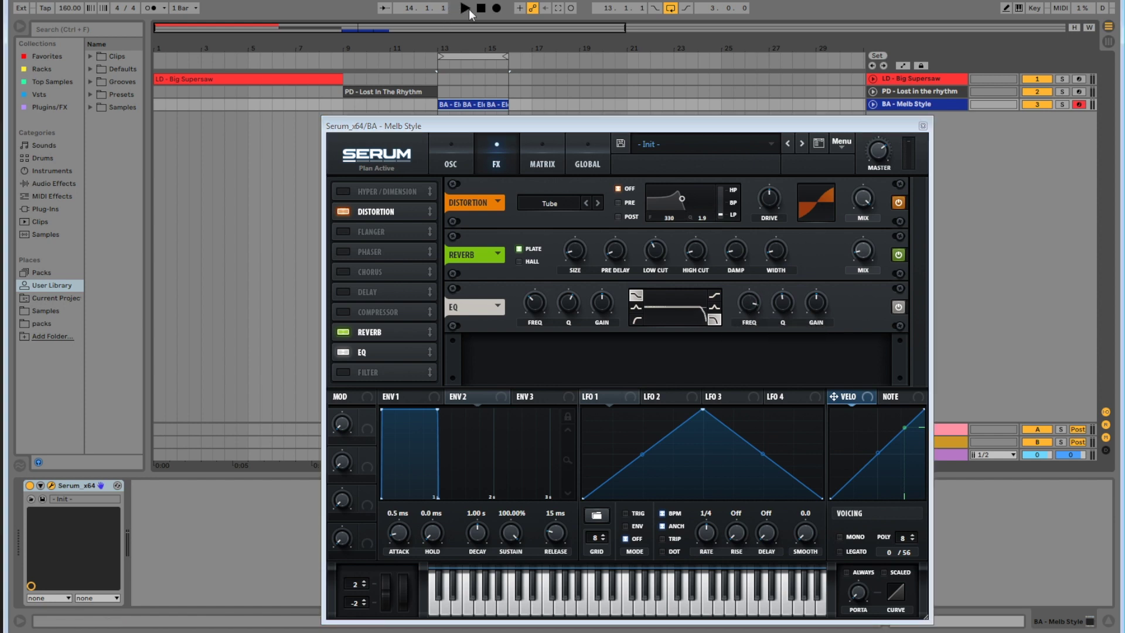
click(465, 8)
drag(814, 307, 816, 288)
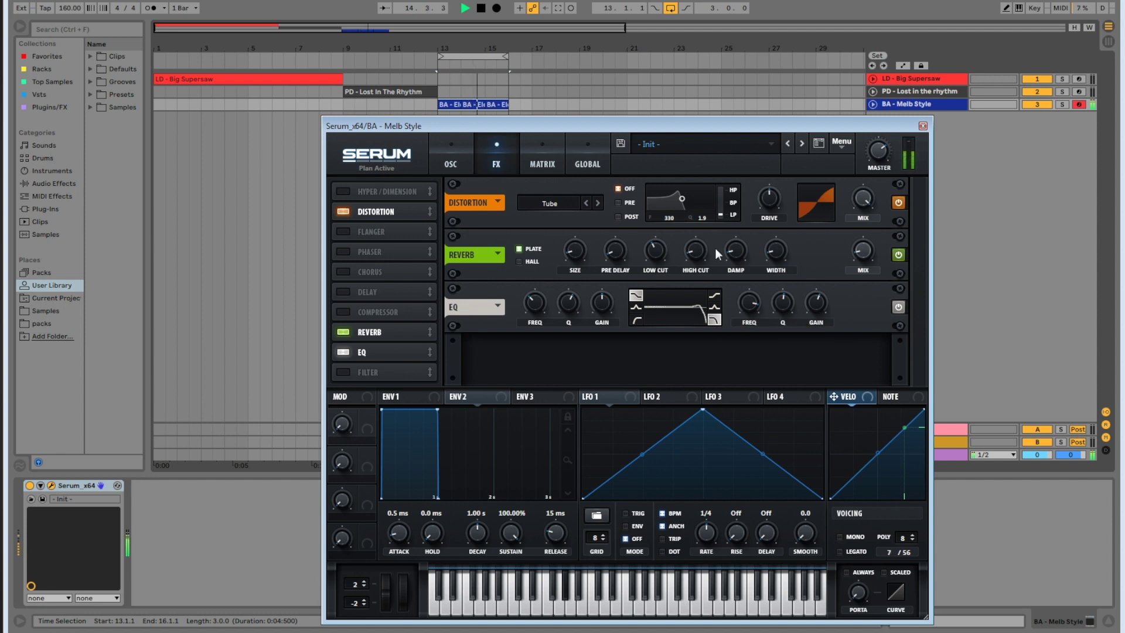
key(space)
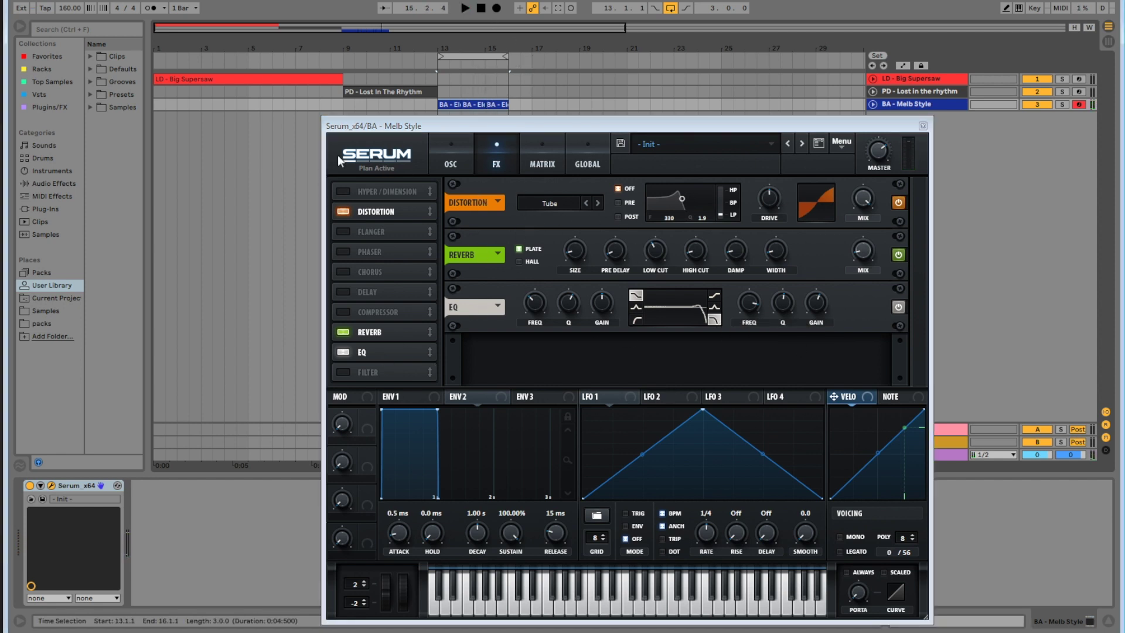
On the oscillator page, set Serum's ENV2 to 0% sustain and a 469 ms decay
click(453, 161)
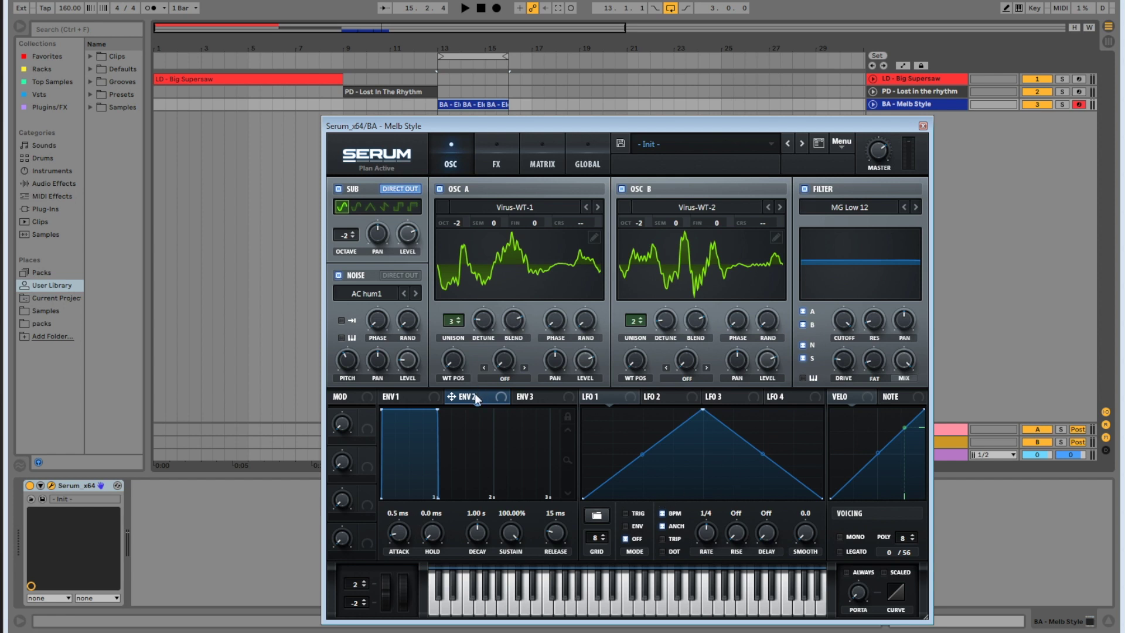
drag(511, 533, 511, 593)
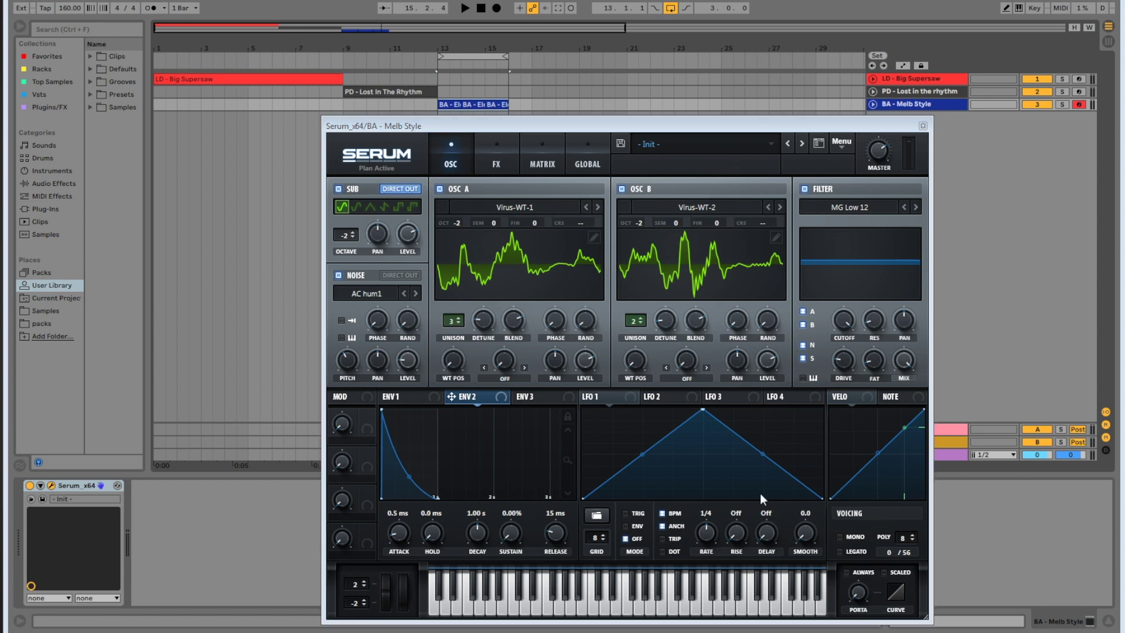
drag(474, 532, 474, 539)
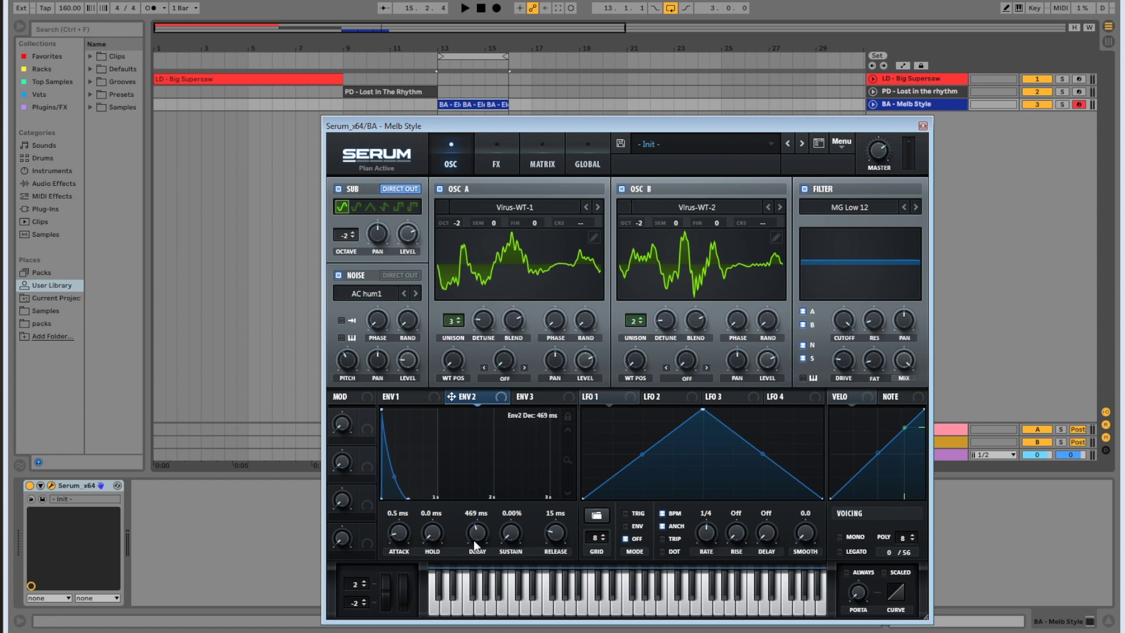
Route ENV2 to the filter cutoff at full amount and audition the bass
drag(459, 401, 846, 387)
drag(835, 316, 829, 205)
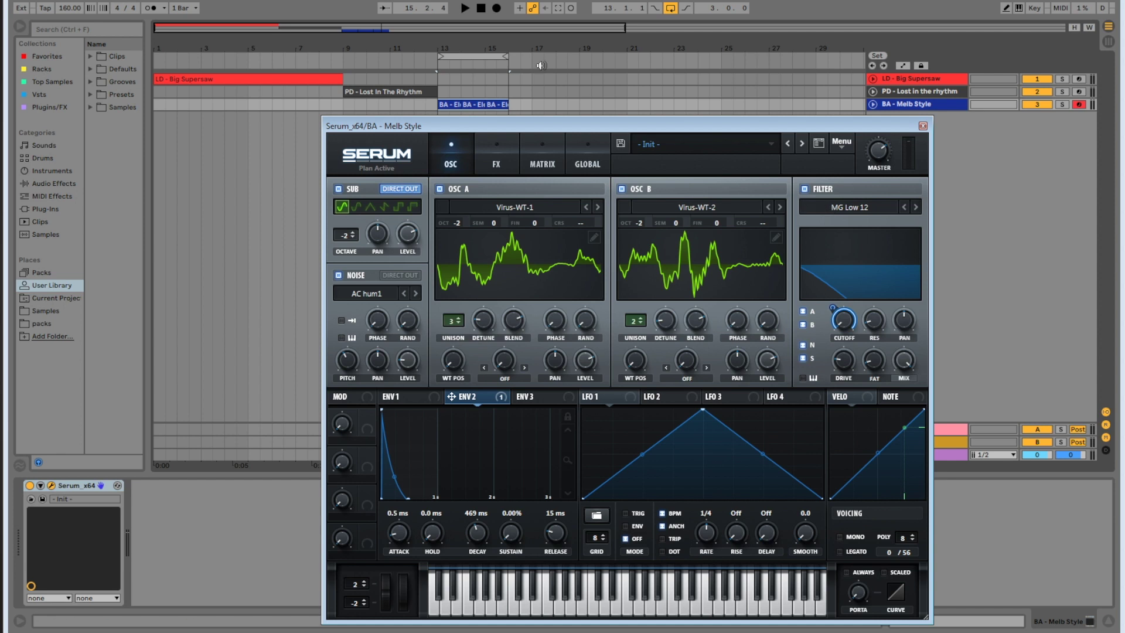
click(466, 9)
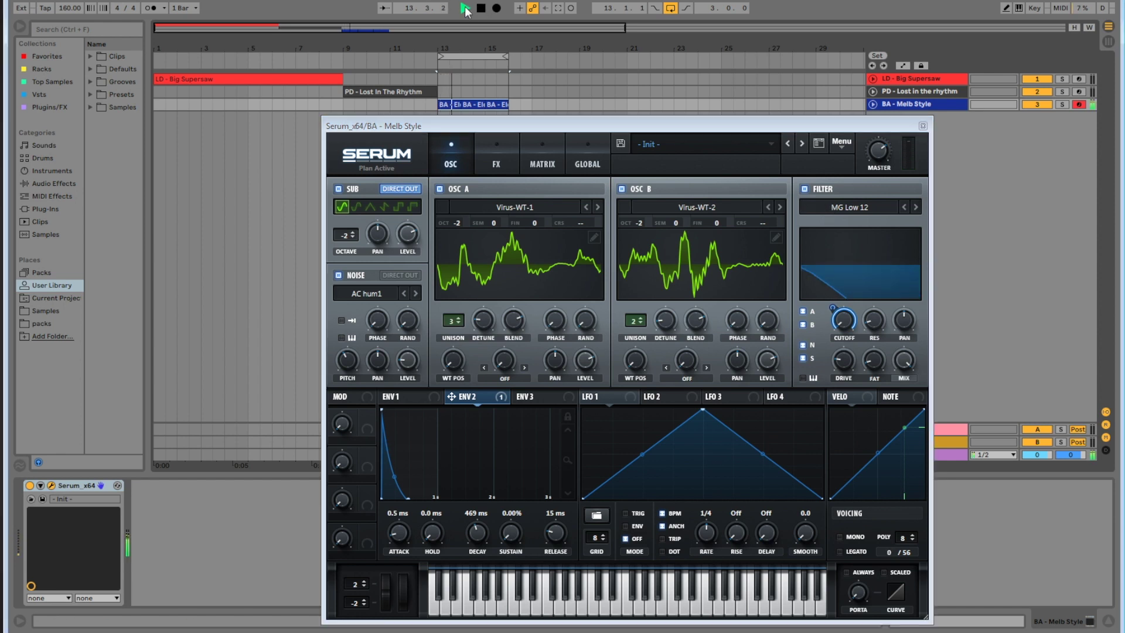
click(481, 9)
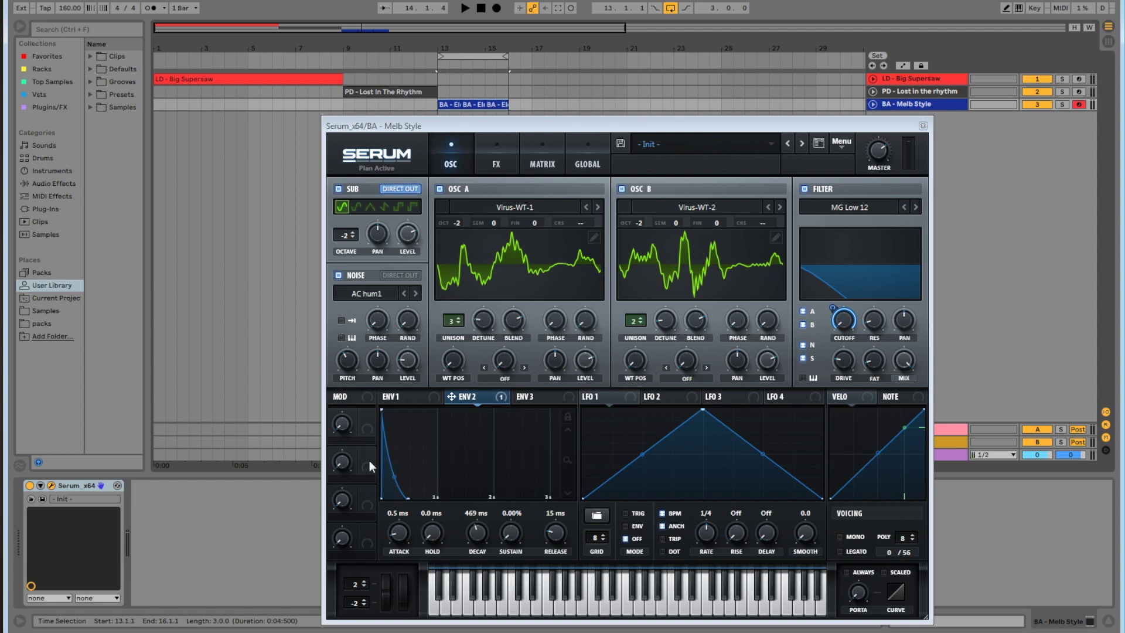
Name the first macro OPEN UP and assign it to ENV2 sustain
click(354, 442)
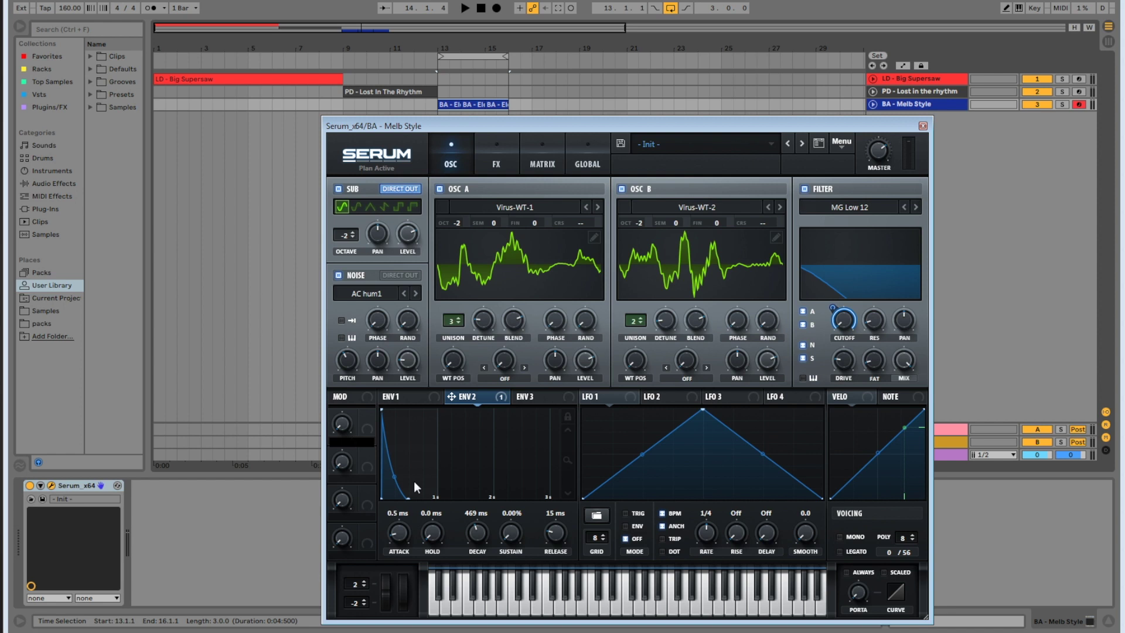
text(Open Up)
key(Return)
drag(368, 420, 510, 534)
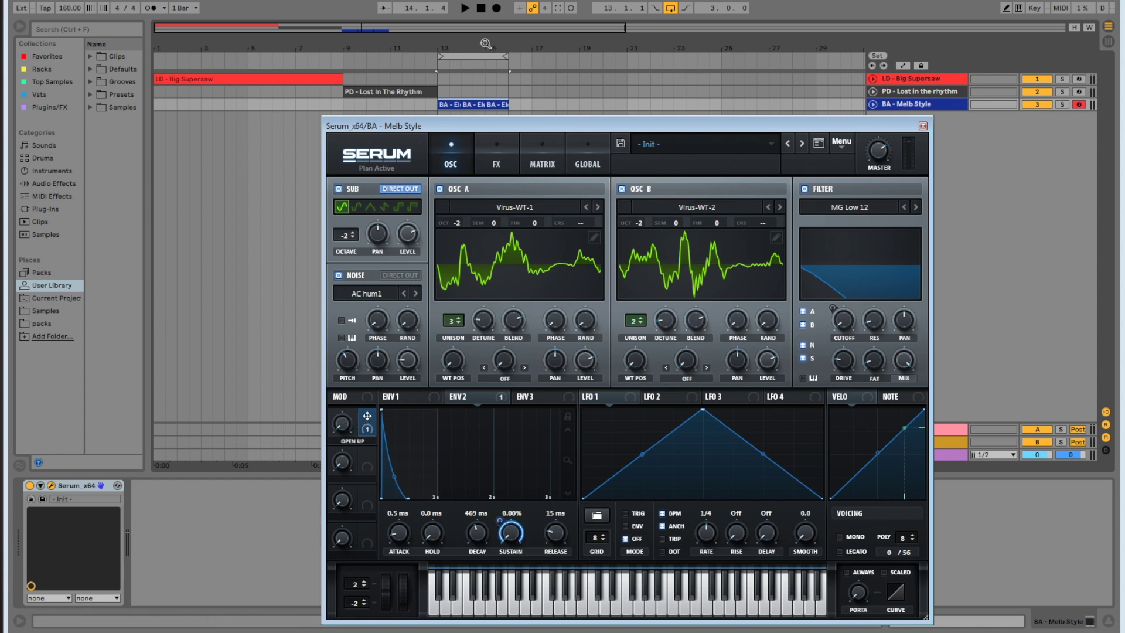
Turn the OPEN UP macro up to full while the bass plays
key(space)
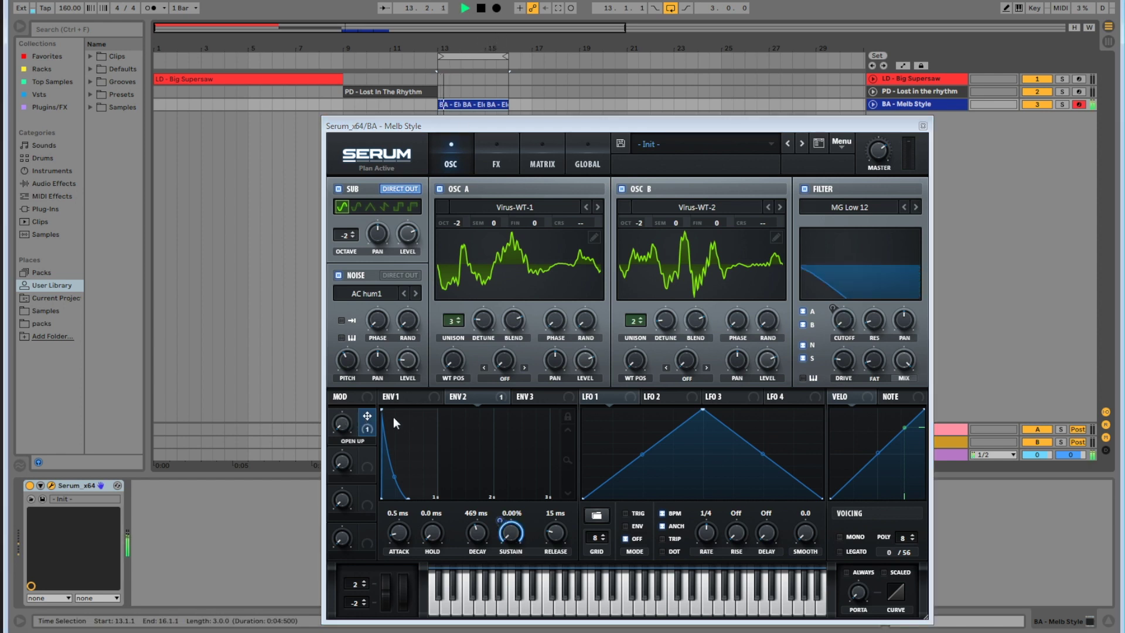
drag(345, 426, 371, 503)
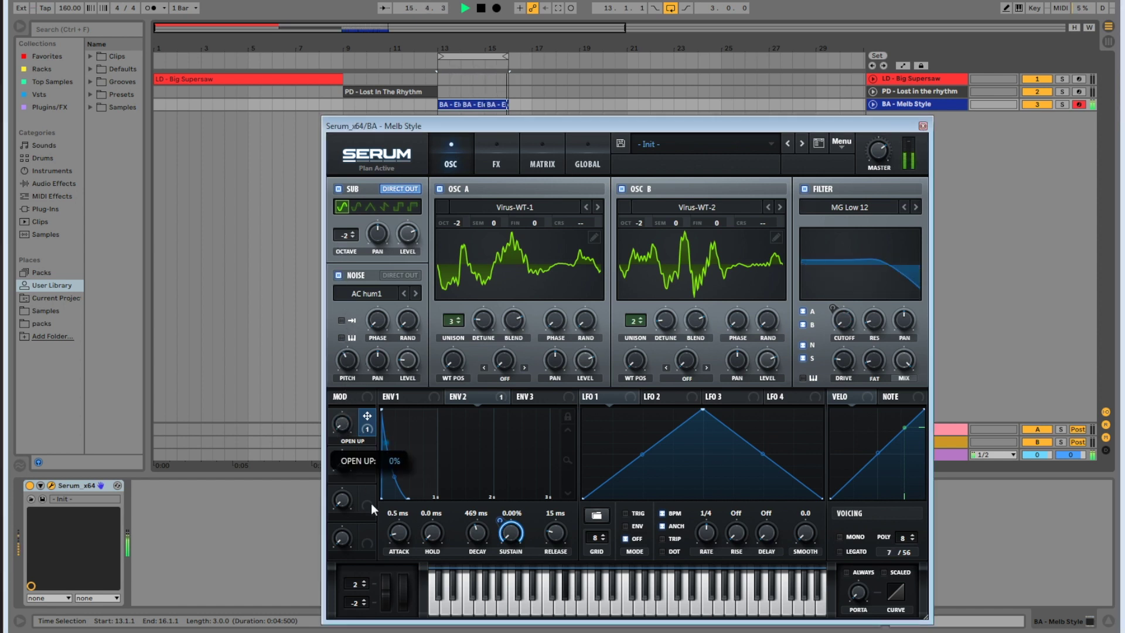
key(space)
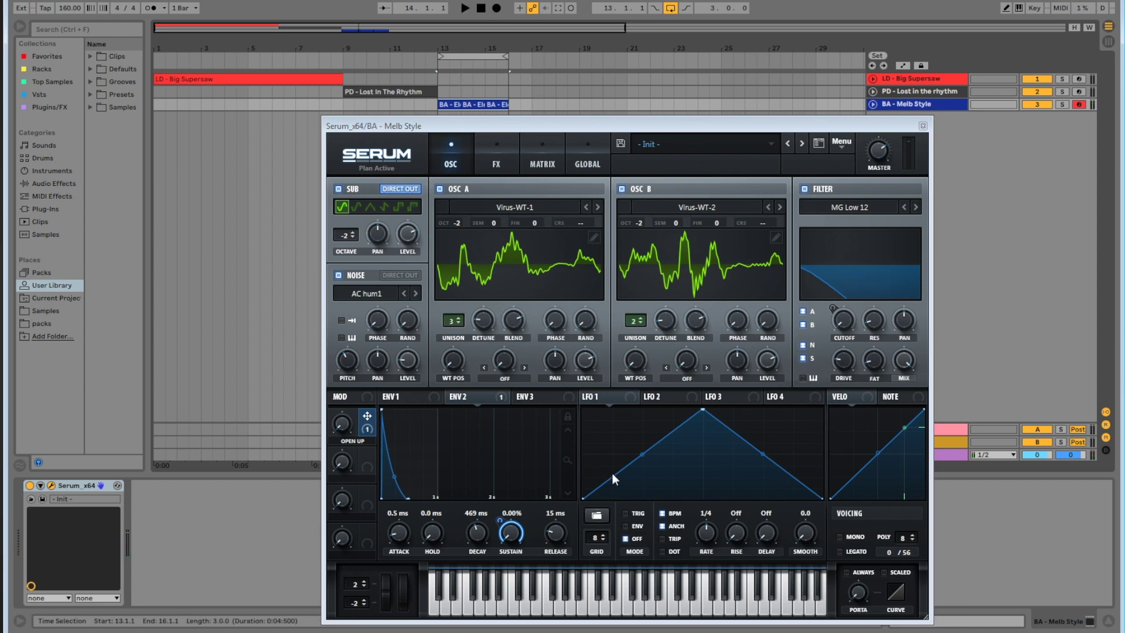
Reposition the Serum plugin window
drag(578, 126, 572, 115)
click(482, 147)
click(451, 146)
drag(505, 108, 506, 127)
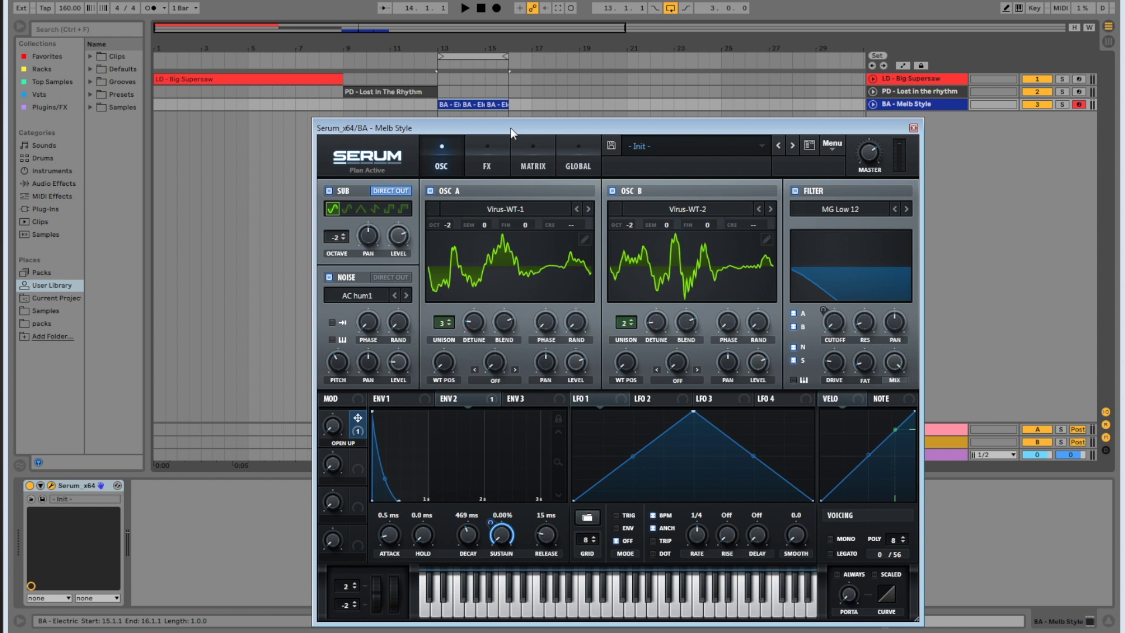
click(684, 147)
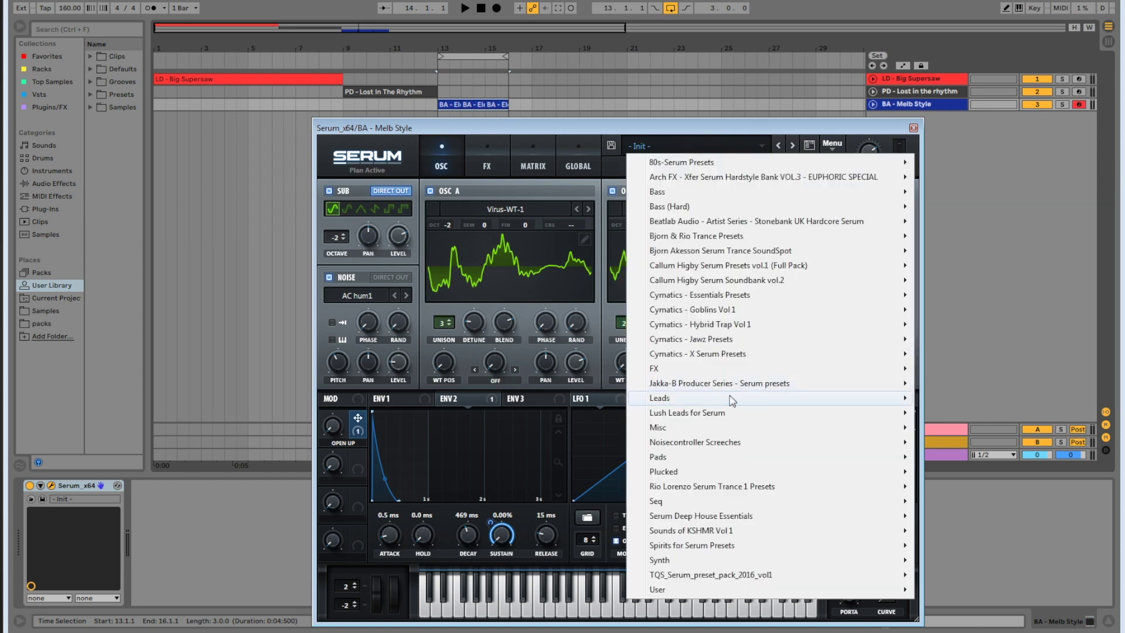
mouse_move(659, 383)
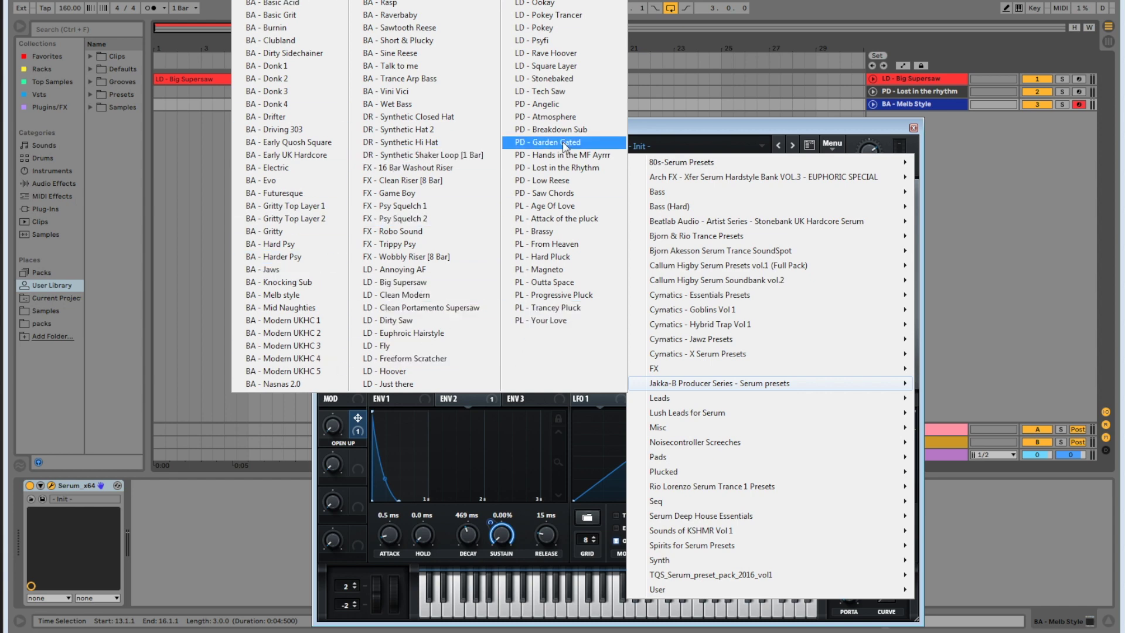
mouse_move(839, 192)
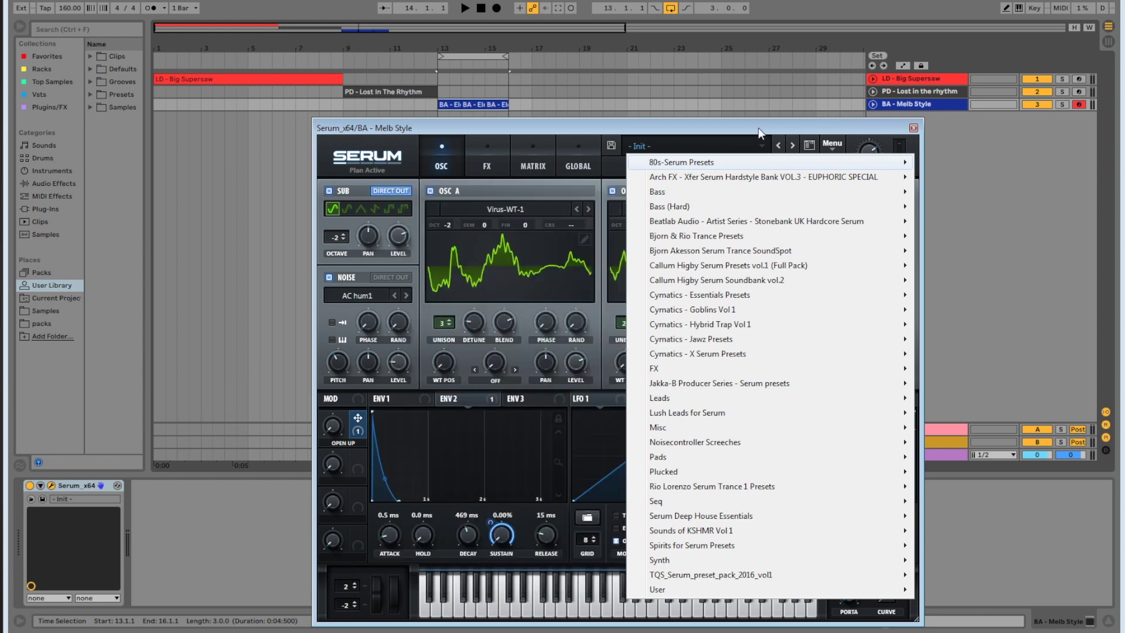
click(760, 128)
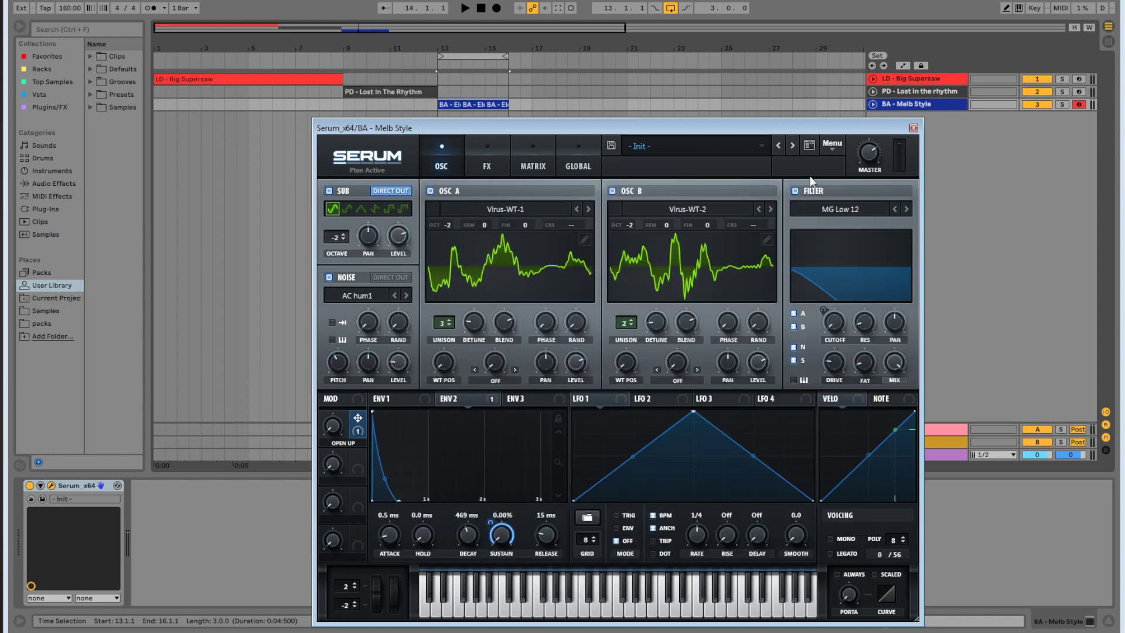